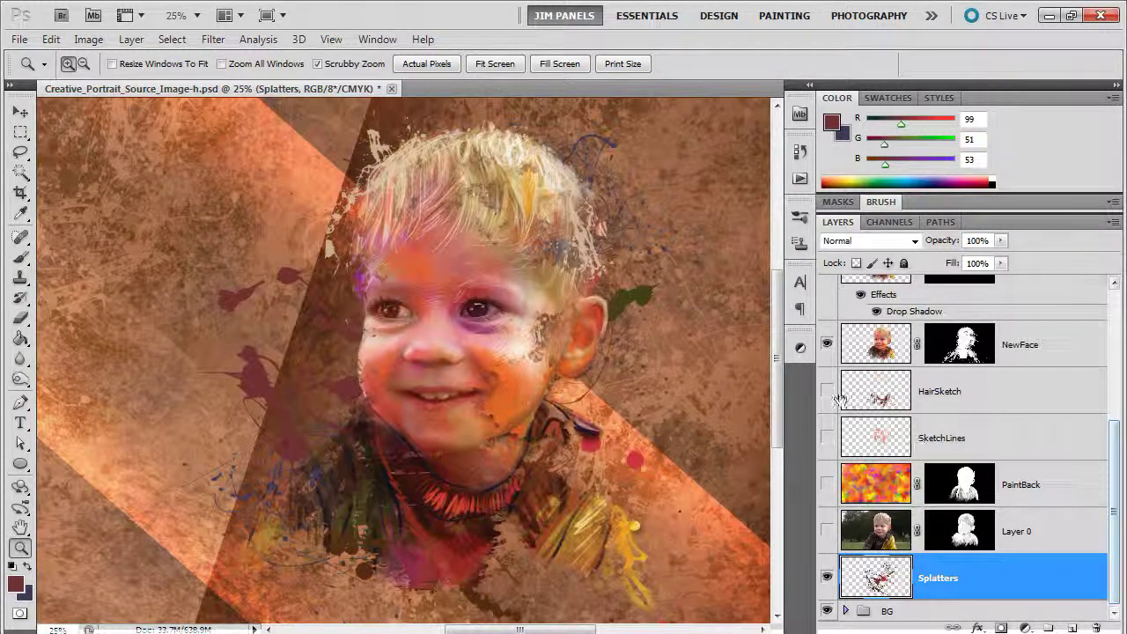
Show the HairSketch, SketchLines, PaintBack and Layer 0 layers to reveal the sketched outlines
drag(829, 398, 827, 534)
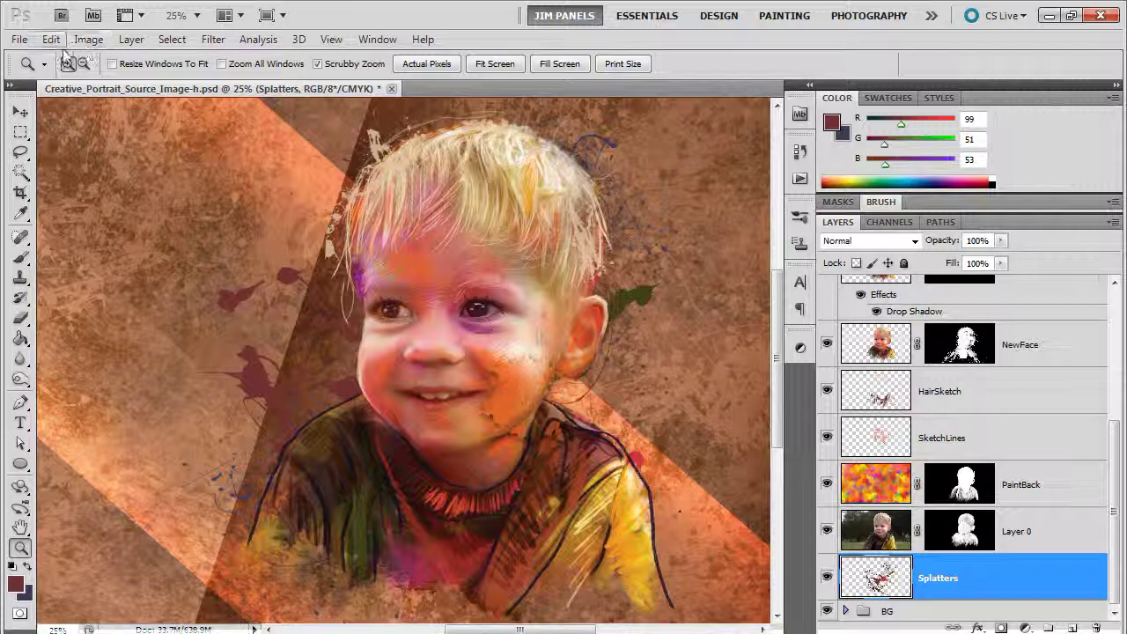
click(19, 39)
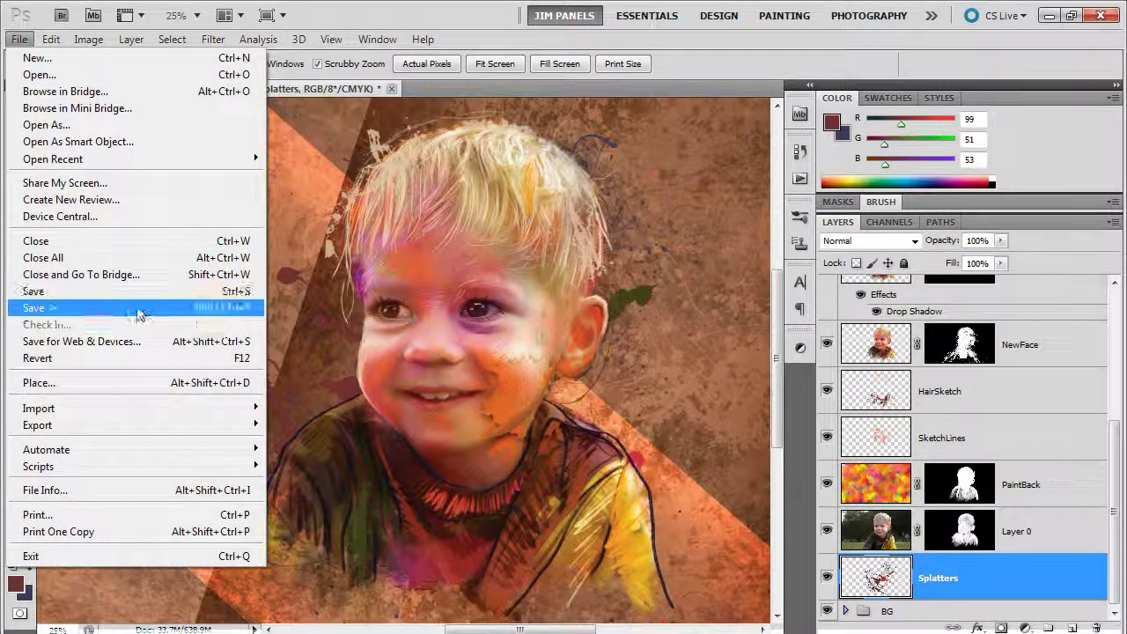
Save a JPEG copy named Creative_Portrait_Source_Image-i.jpg at quality 12 (Maximum)
click(141, 307)
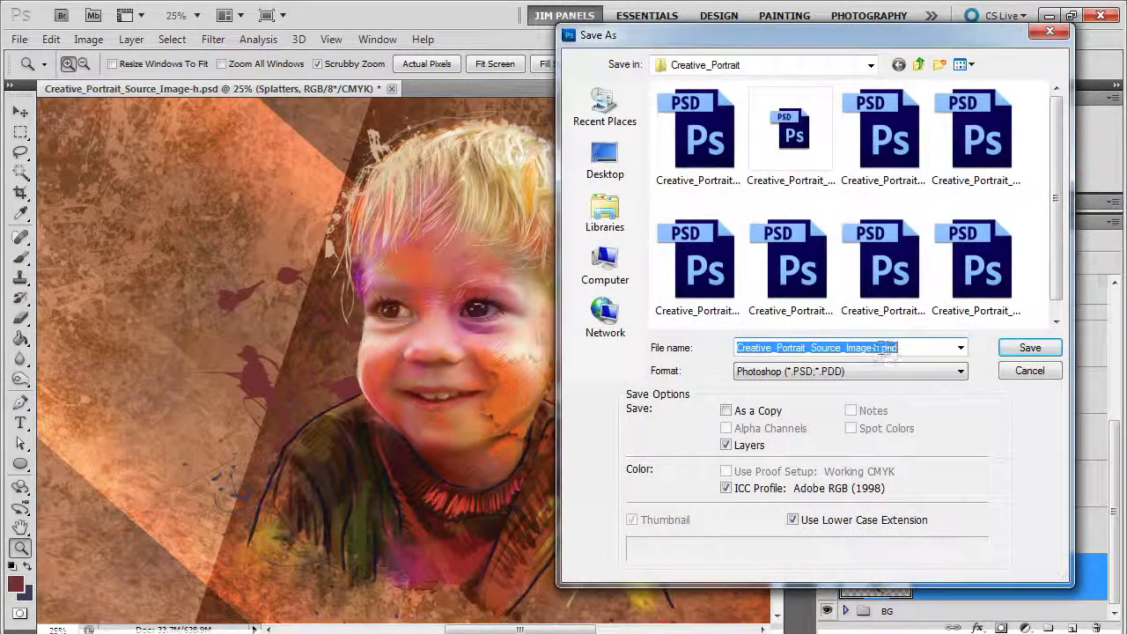
click(884, 348)
key(BackSpace)
text(i)
click(896, 369)
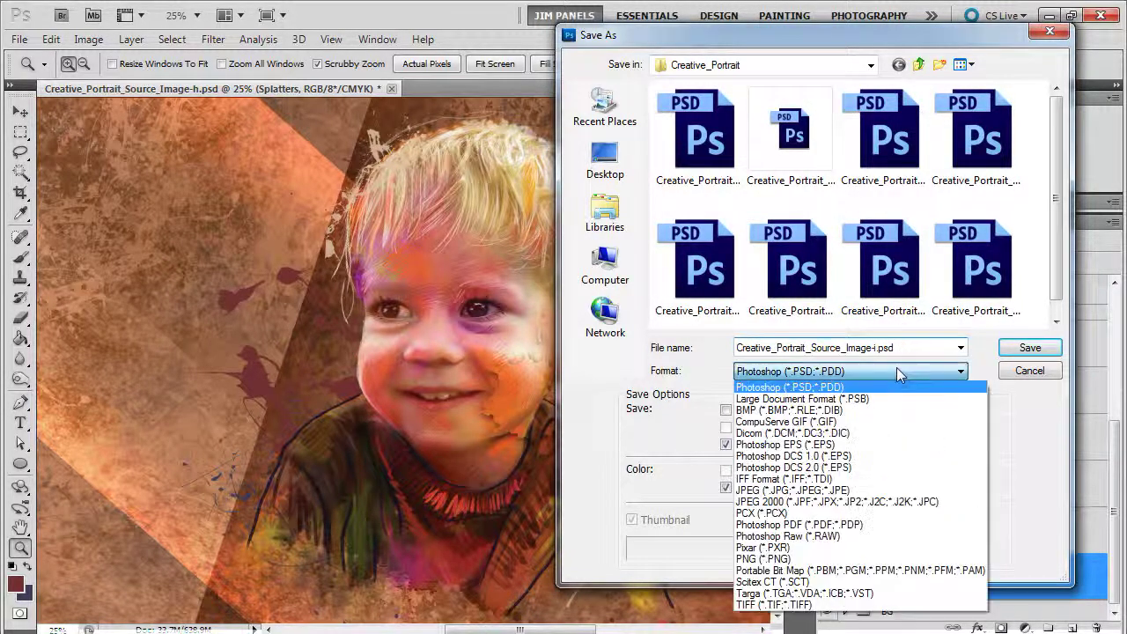
click(836, 491)
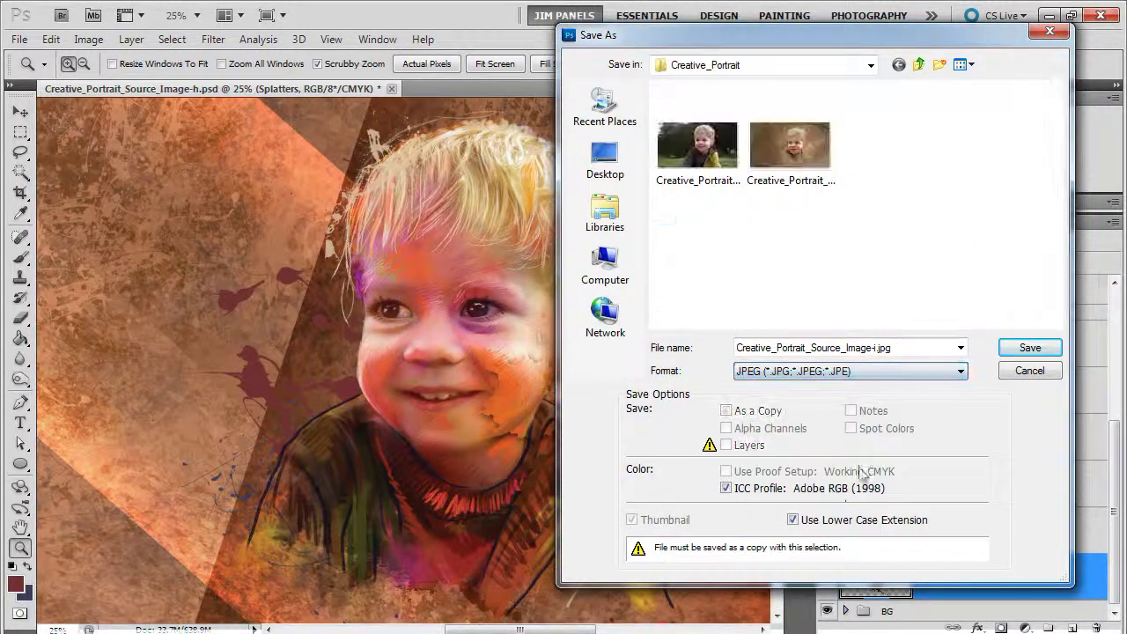
click(1023, 347)
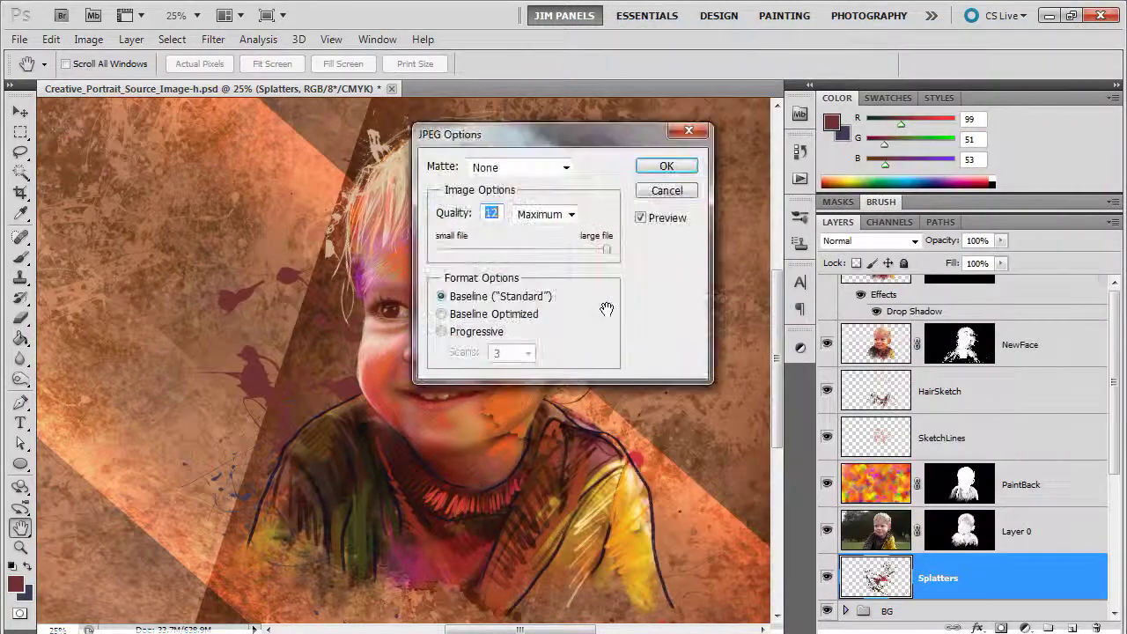
click(662, 168)
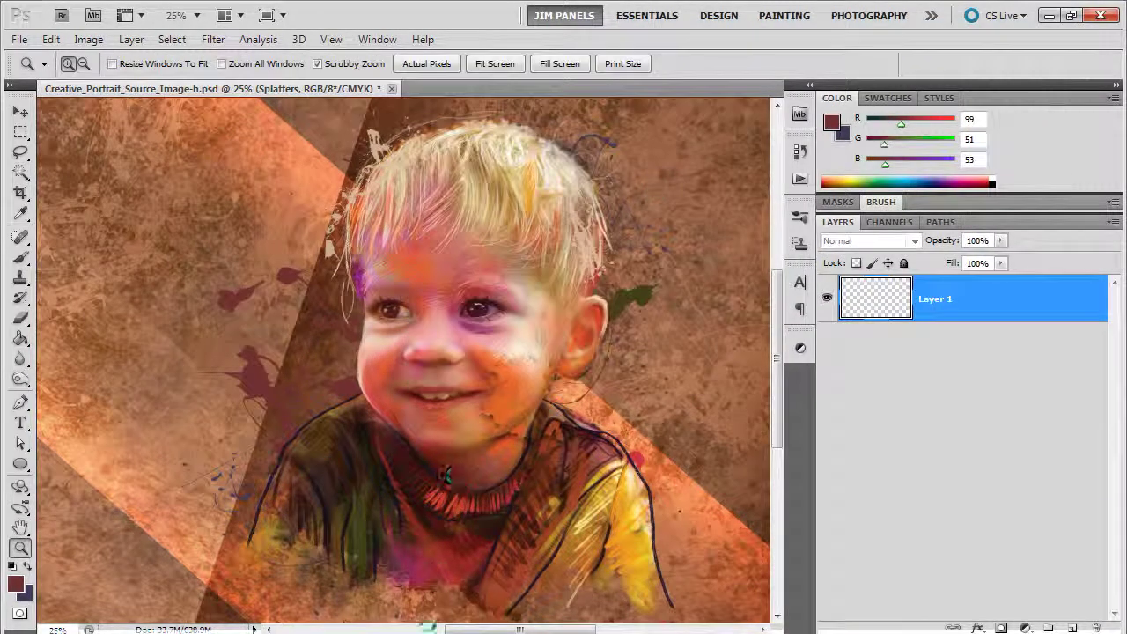
In Illustrator, create a new 15 in by 8.5 in document, Untitled-2
click(426, 633)
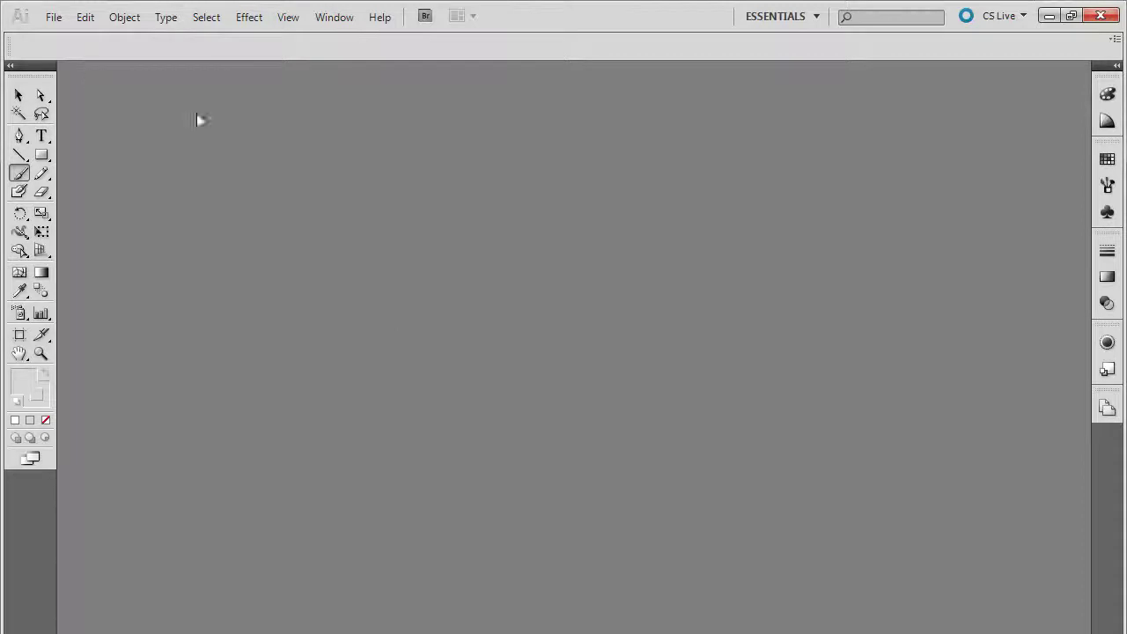
click(55, 24)
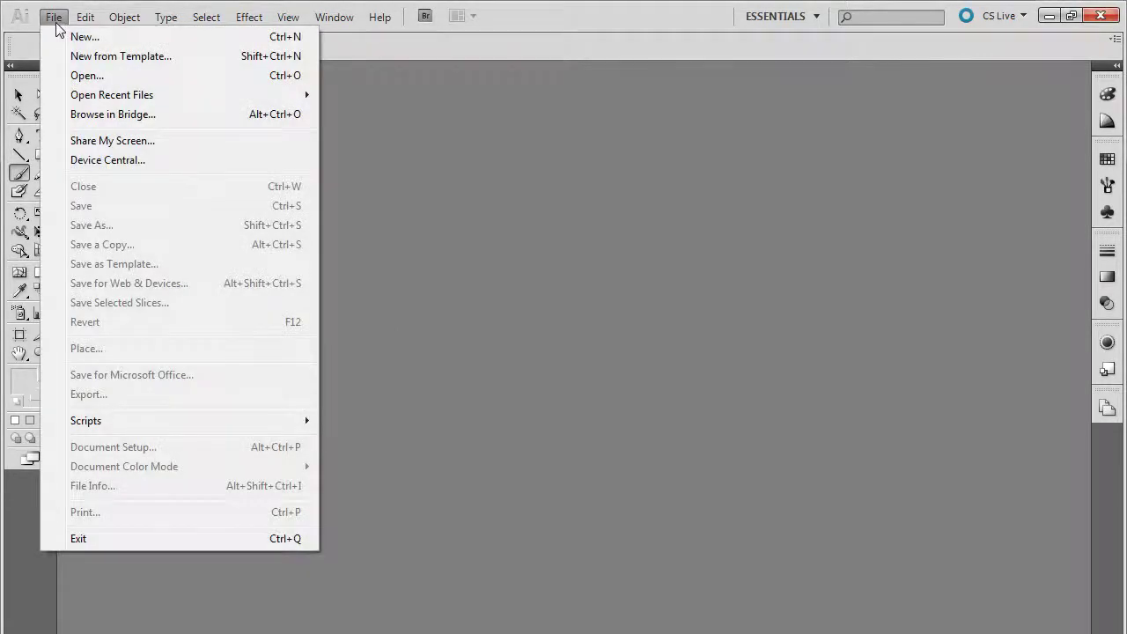
click(85, 37)
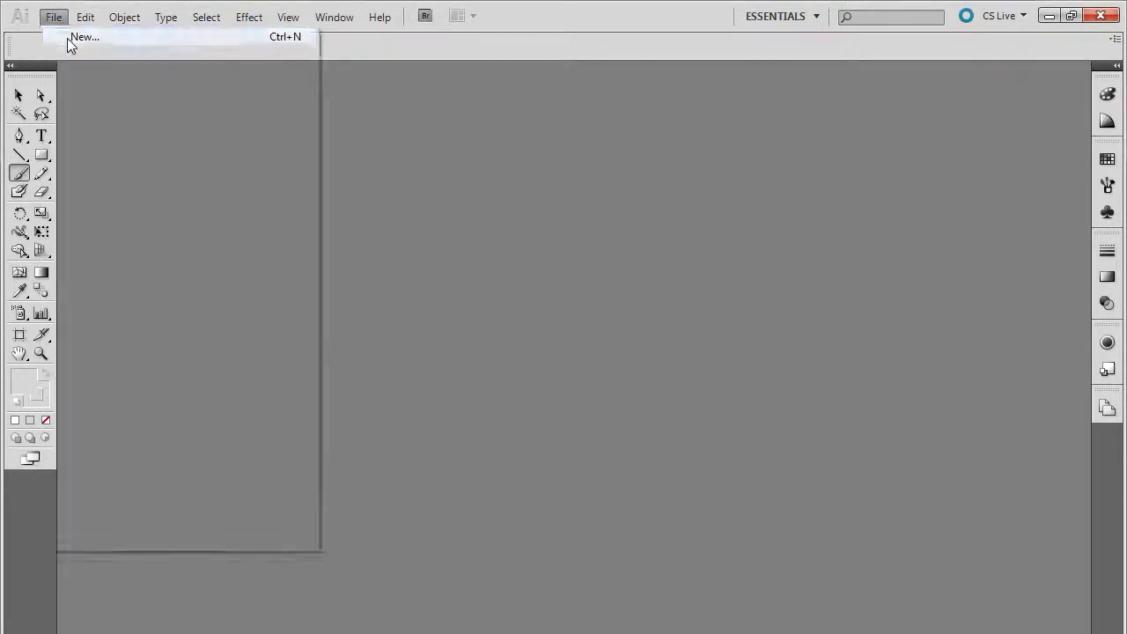
double_click(421, 280)
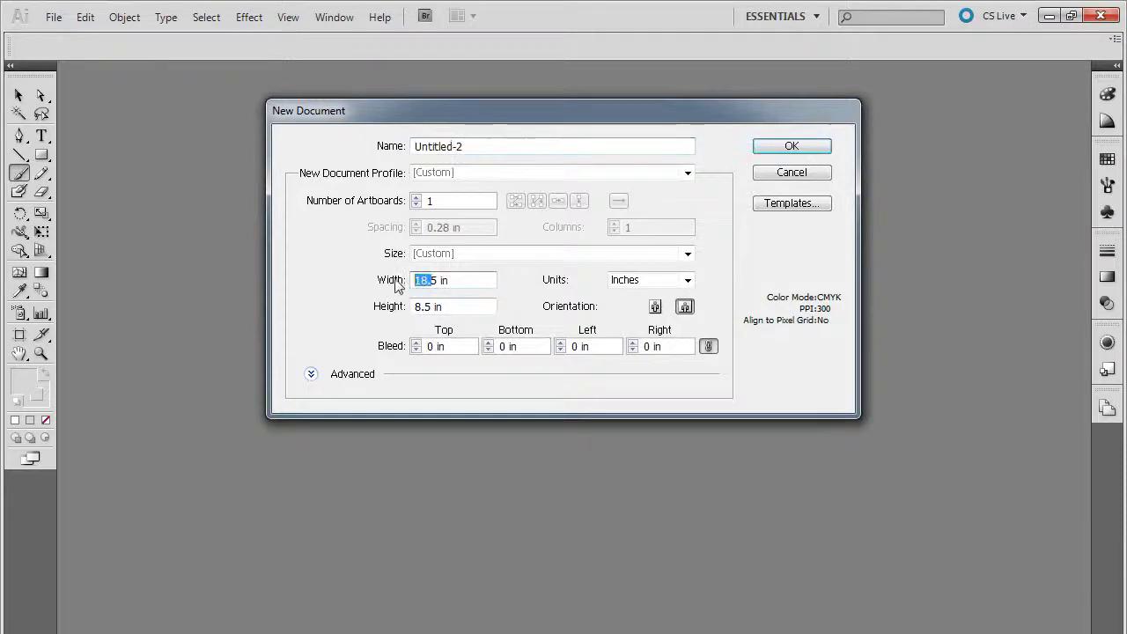
text(15)
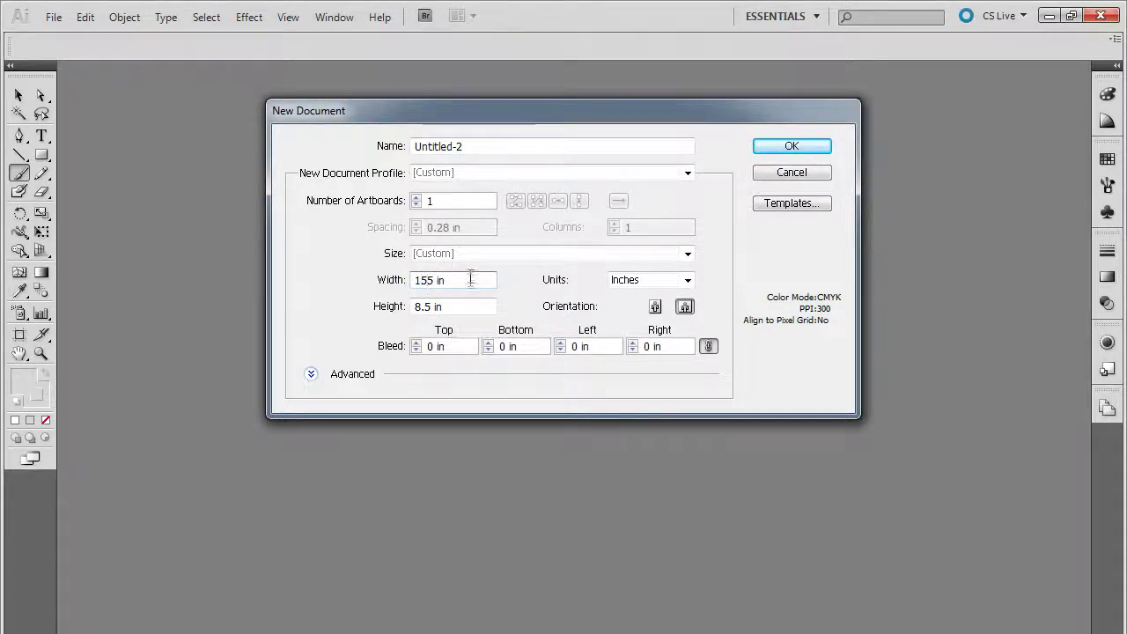
key(BackSpace)
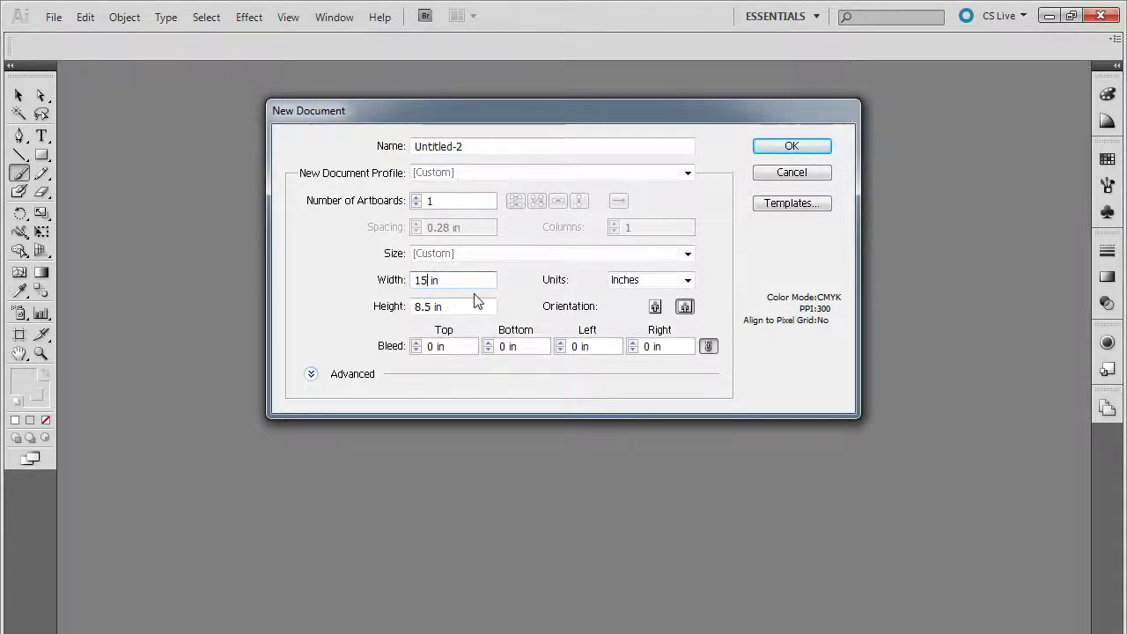
click(793, 147)
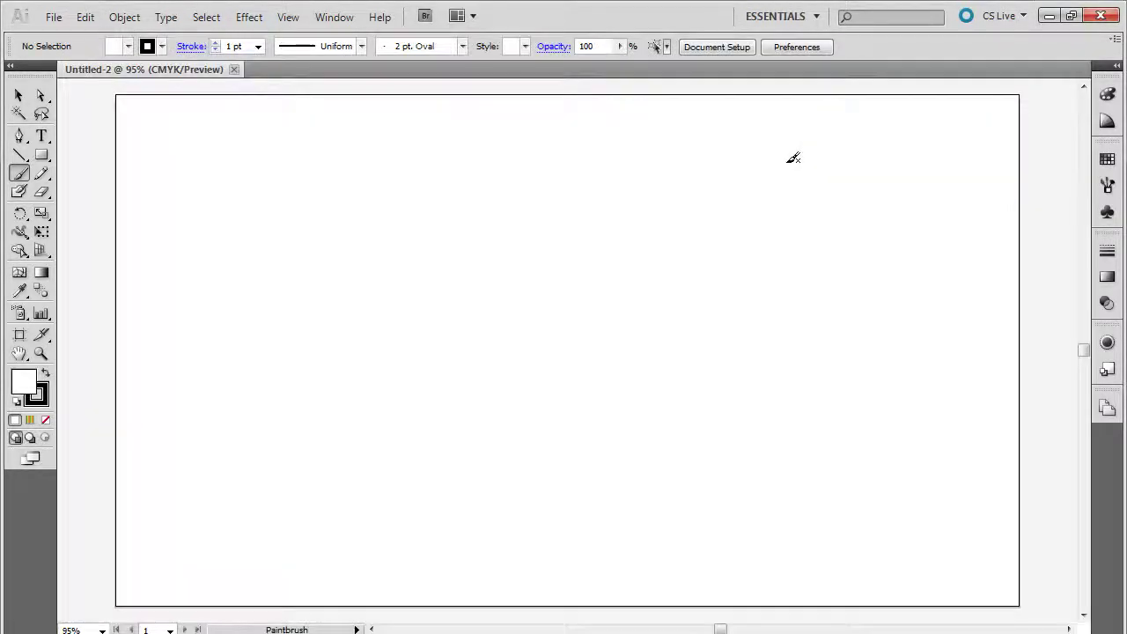
Place Creative_Portrait_Source_Image-i.jpg as a linked image filling the artboard, then deselect it
click(54, 18)
click(126, 349)
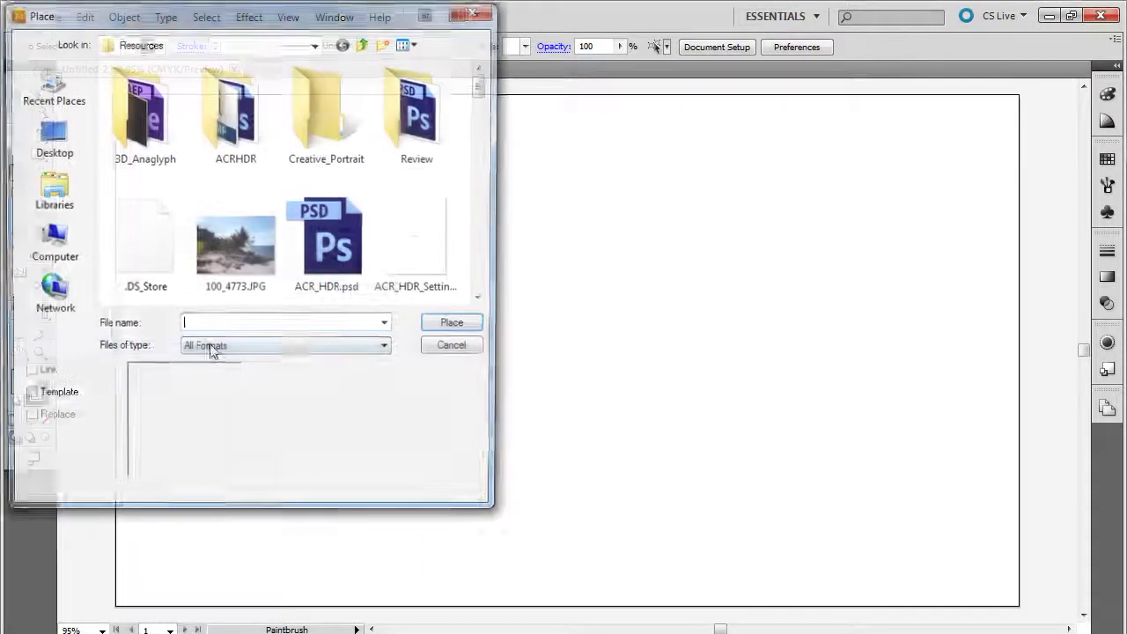
double_click(317, 119)
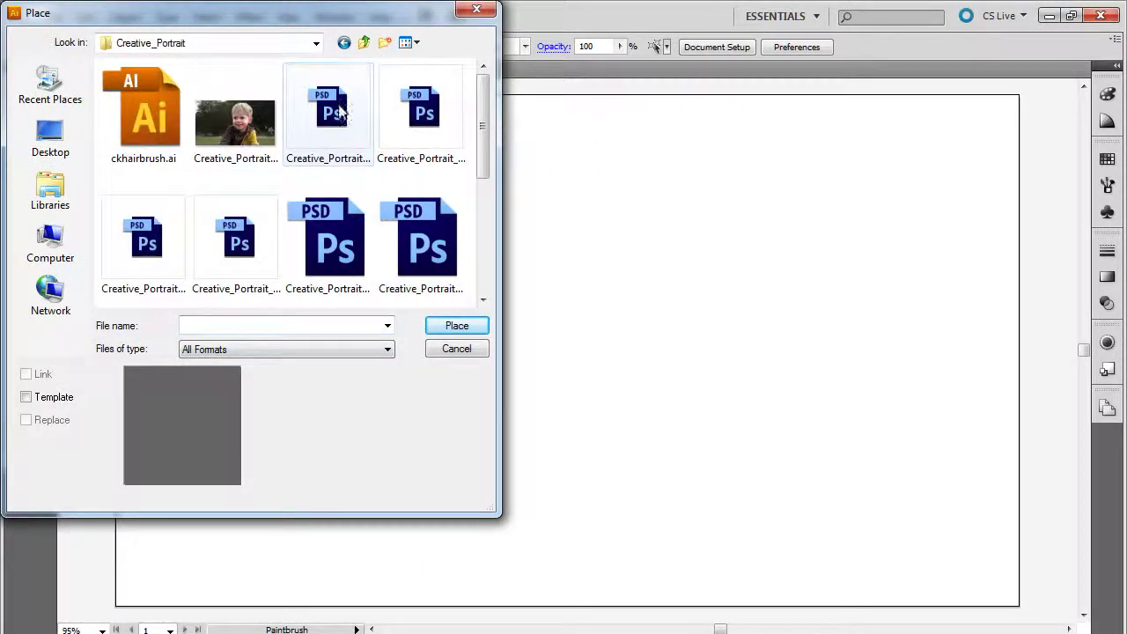
drag(486, 115, 480, 237)
click(255, 125)
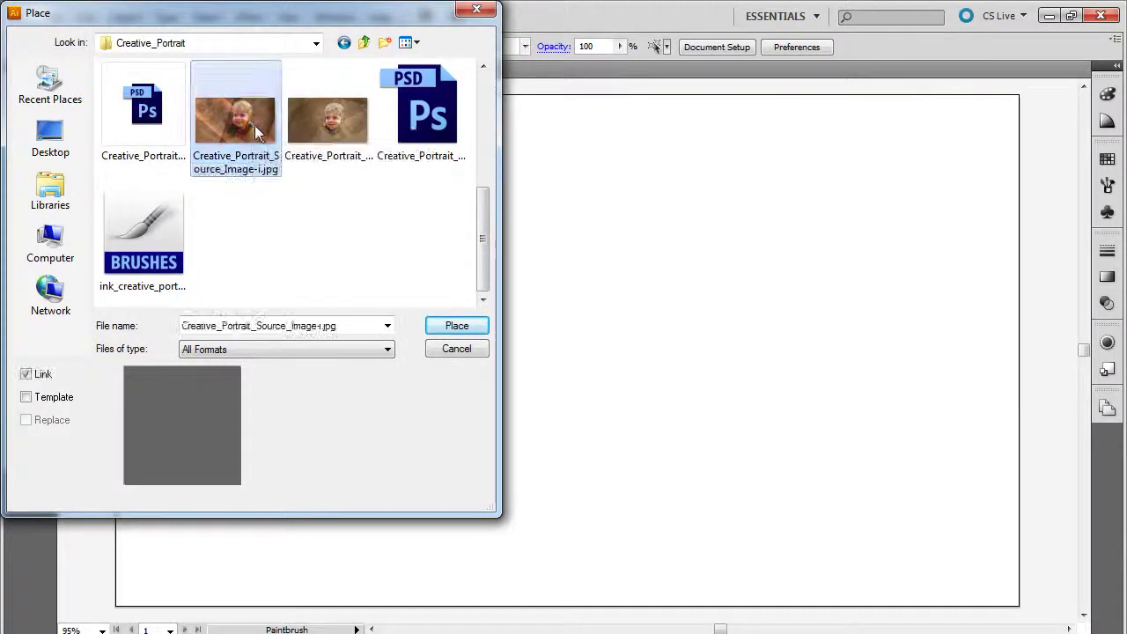
click(456, 325)
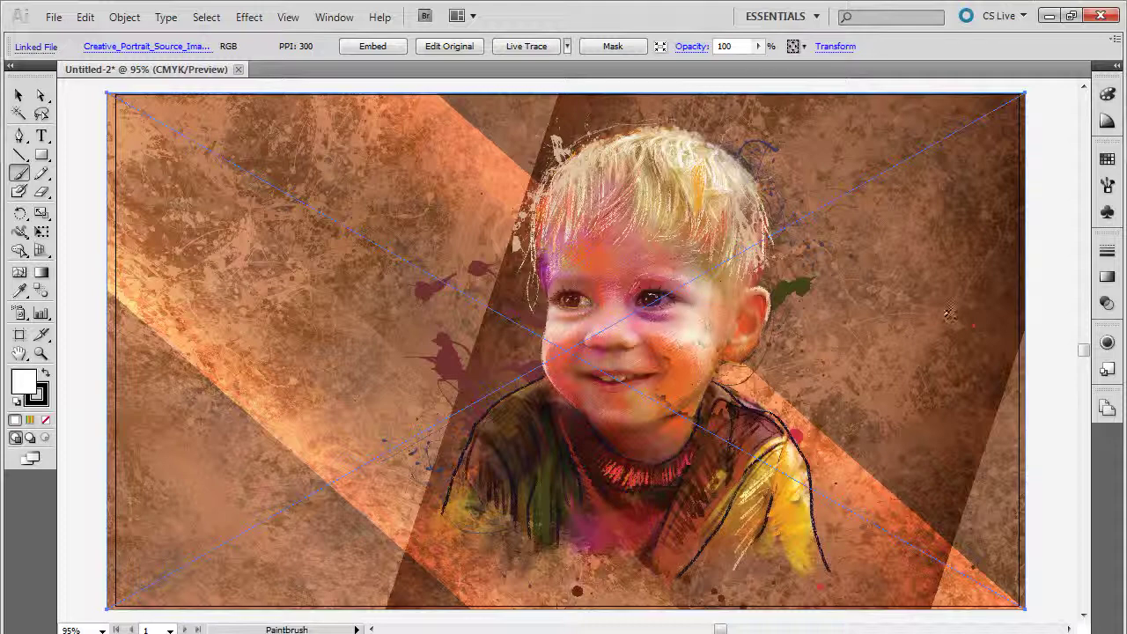
key(Return)
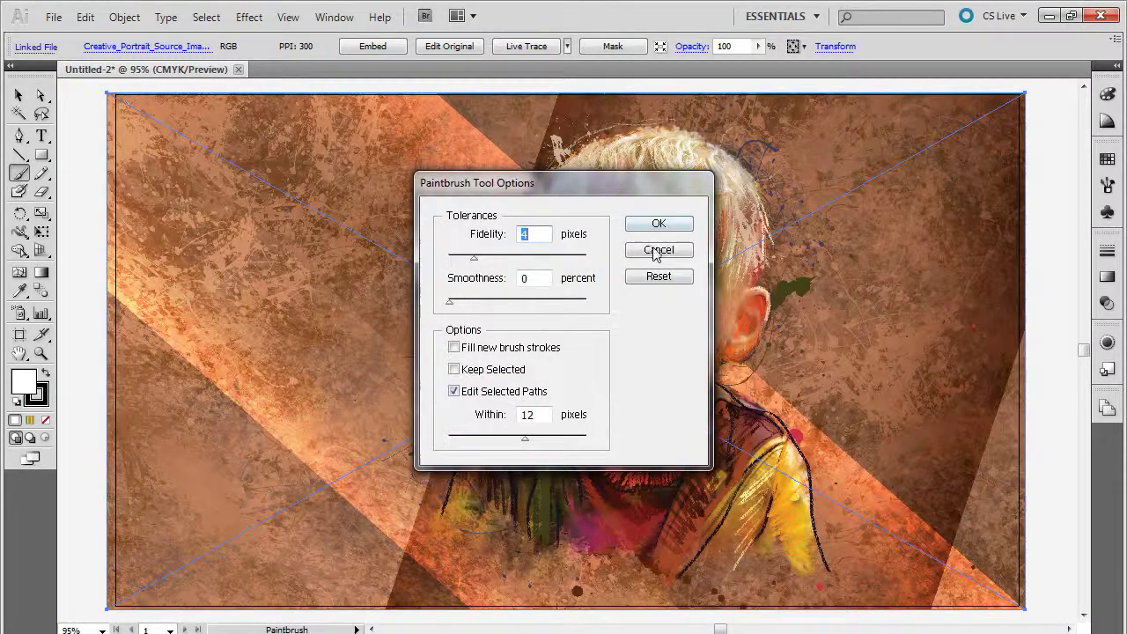
click(659, 249)
click(18, 95)
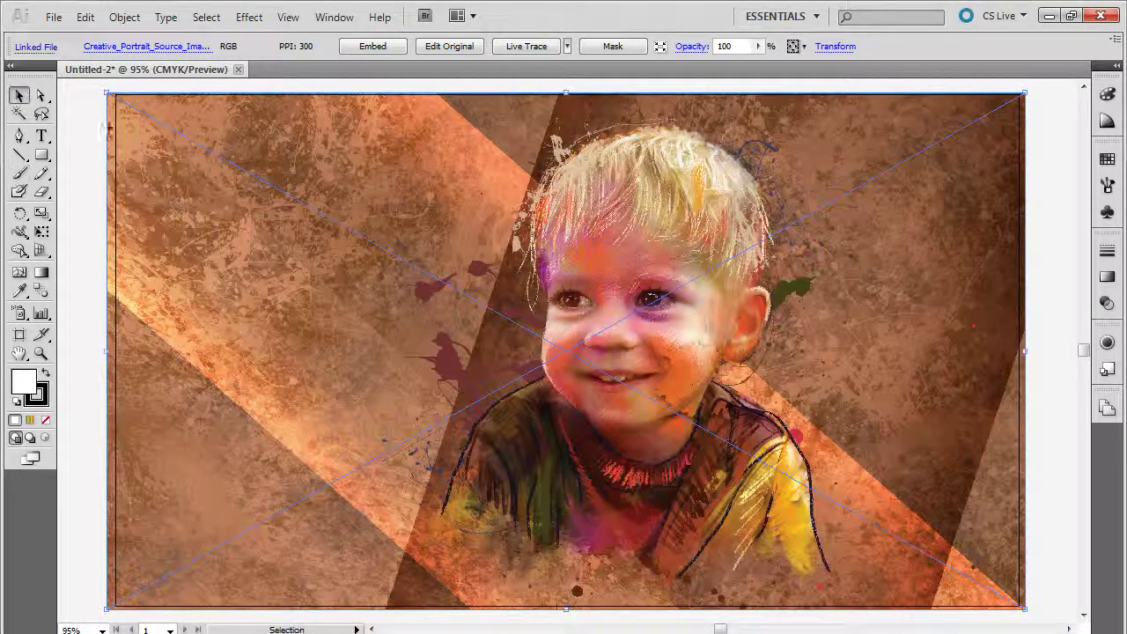
click(1049, 220)
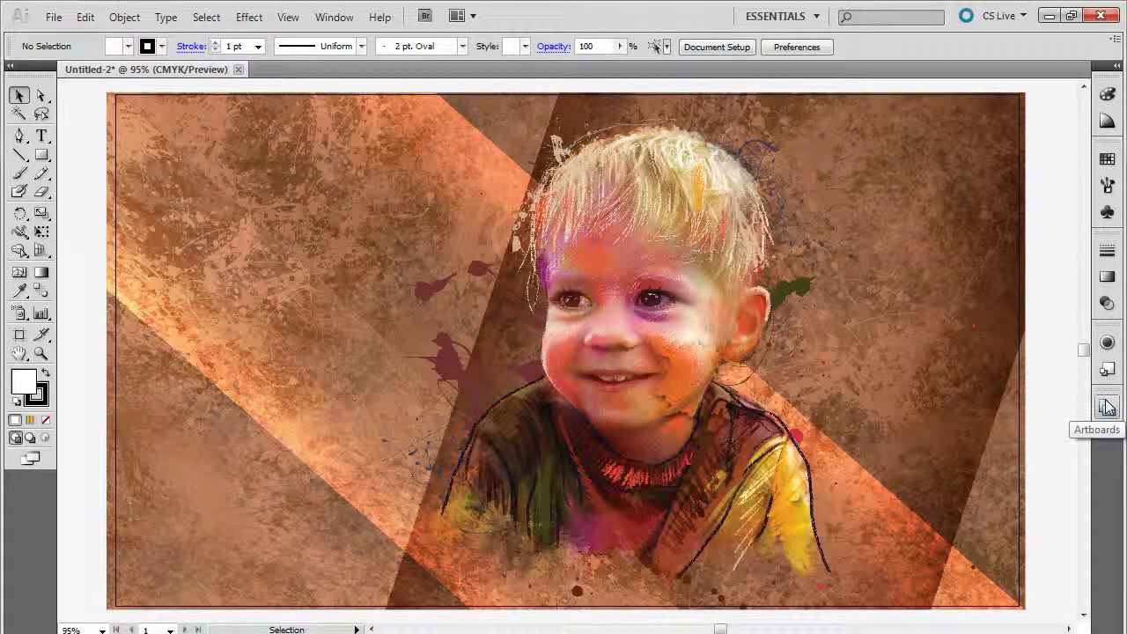
Lock Layer 1 in the Layers panel and add a new layer above it named Lines
click(335, 19)
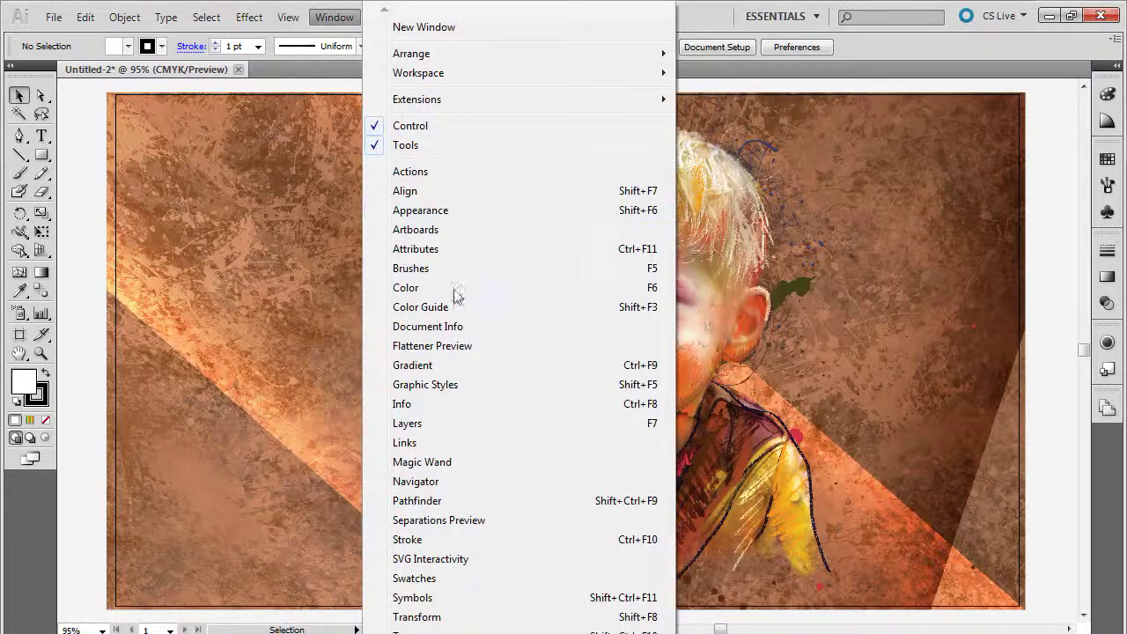
click(413, 424)
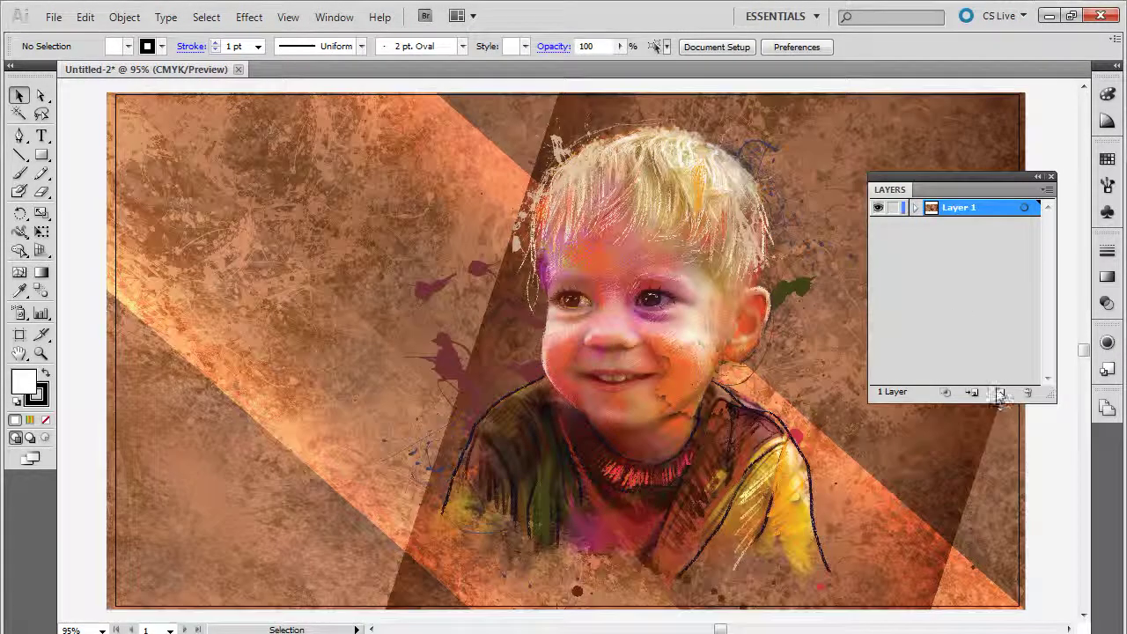
click(893, 209)
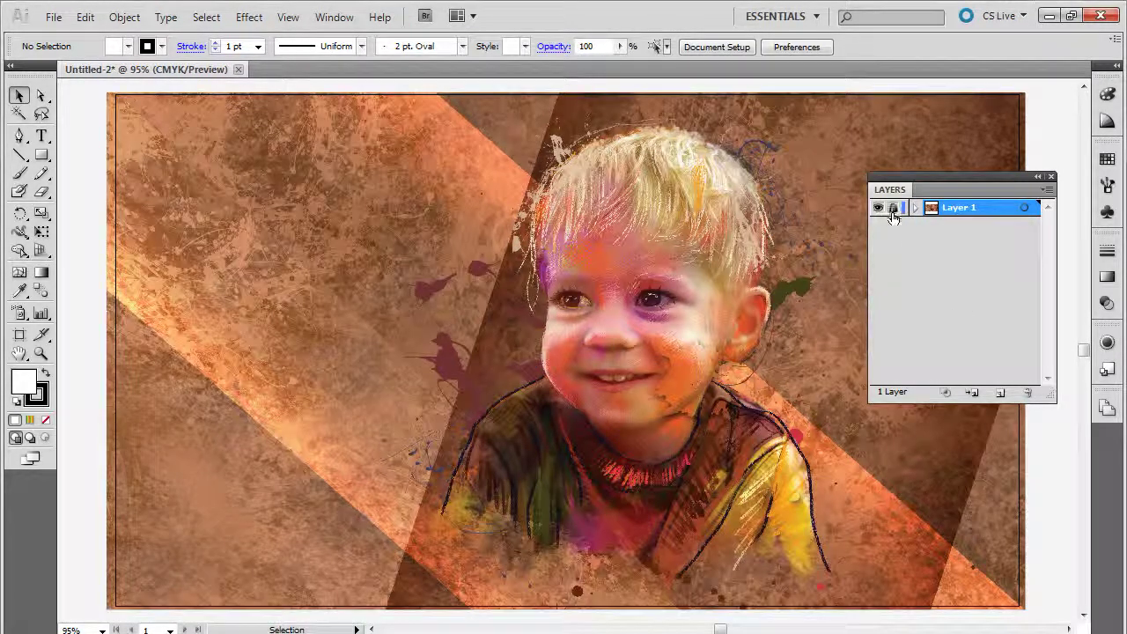
click(1001, 395)
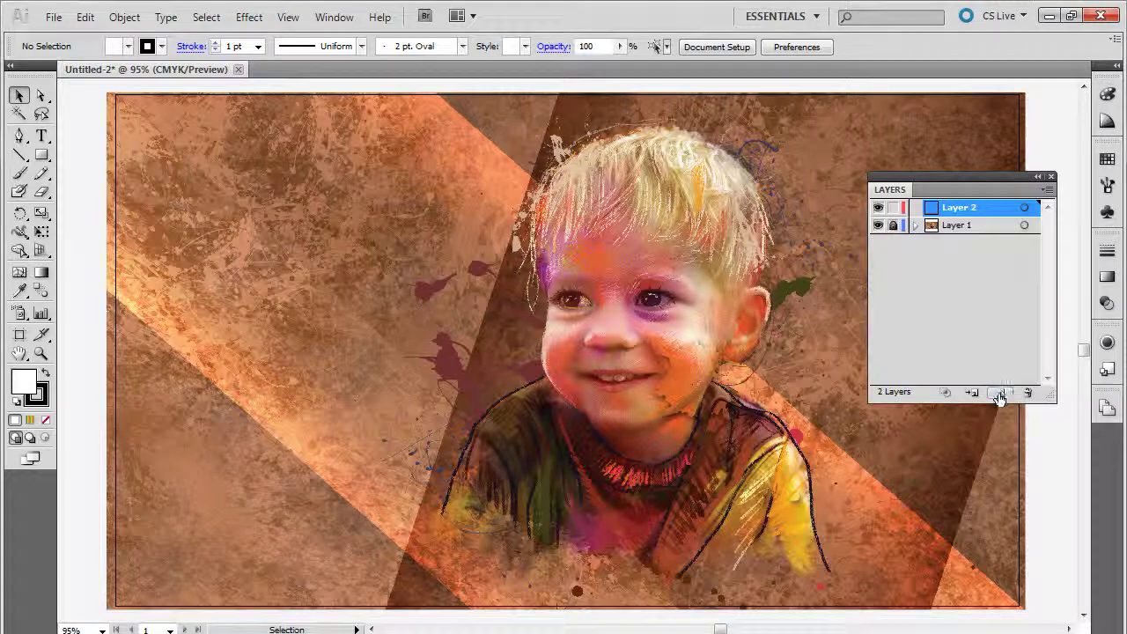
double_click(957, 213)
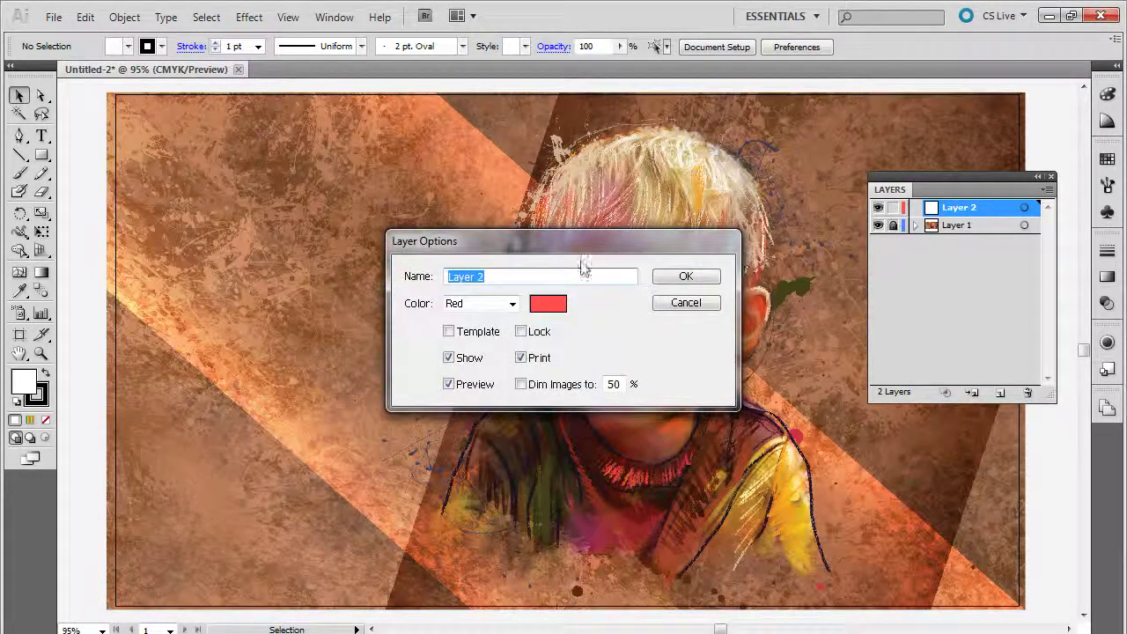
text(Lines)
key(Return)
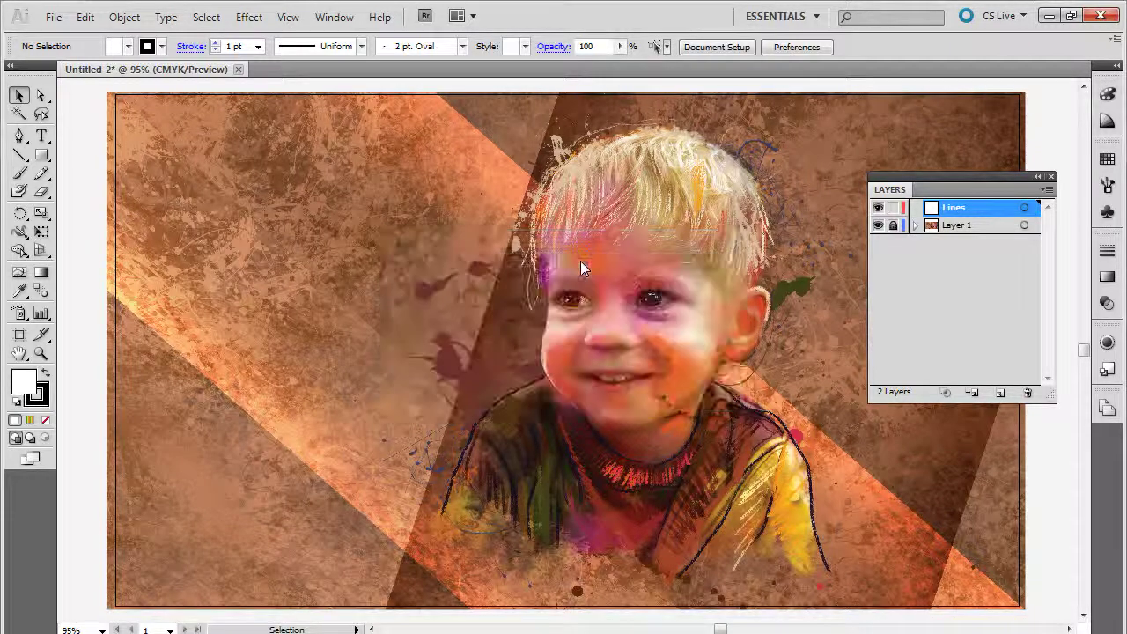
Choose the Paintbrush with the fill set to none
click(20, 173)
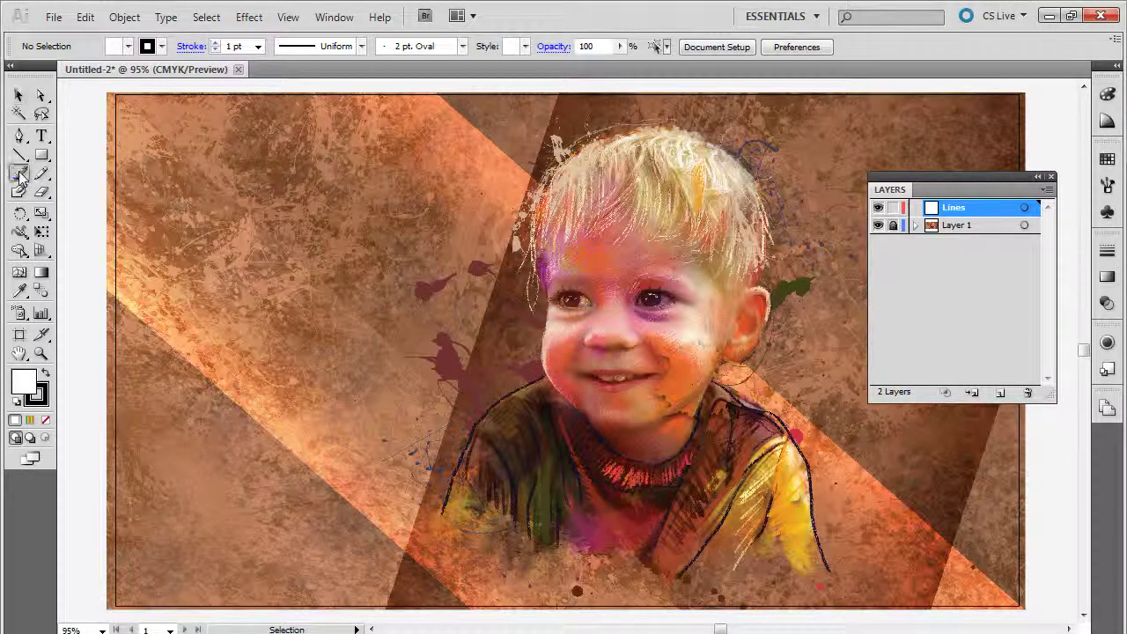
click(128, 46)
click(5, 62)
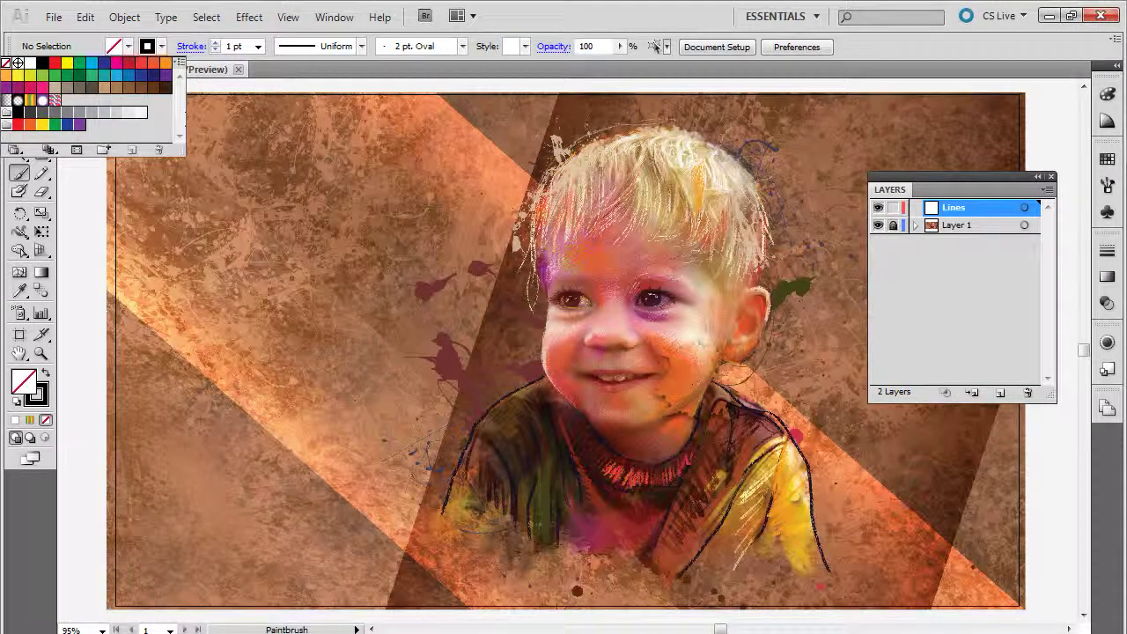
click(442, 170)
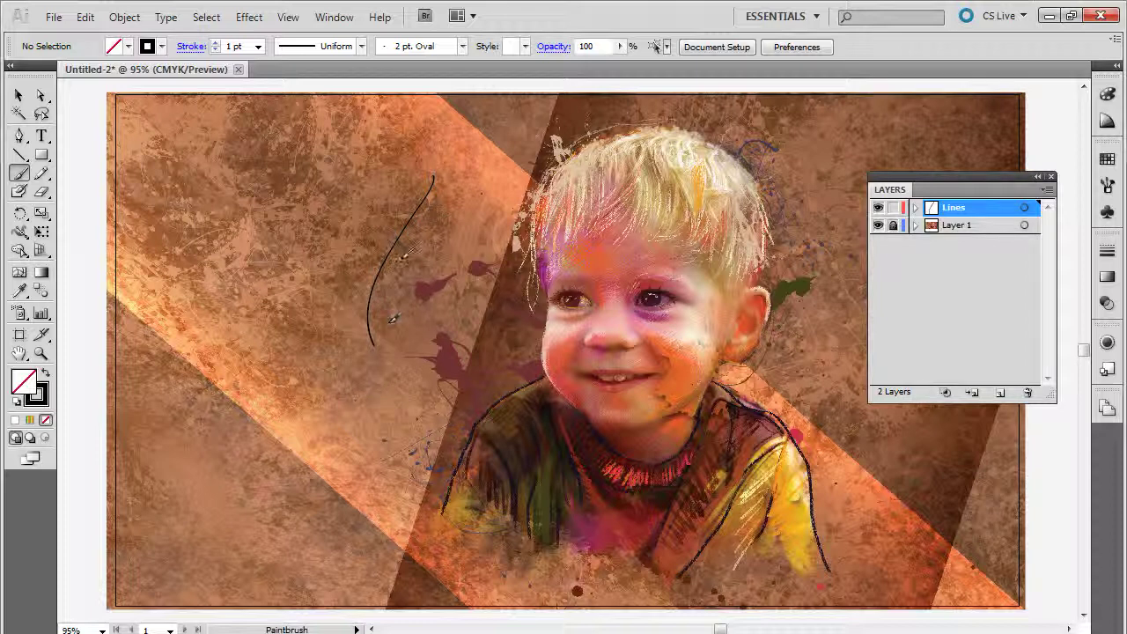
key(z)
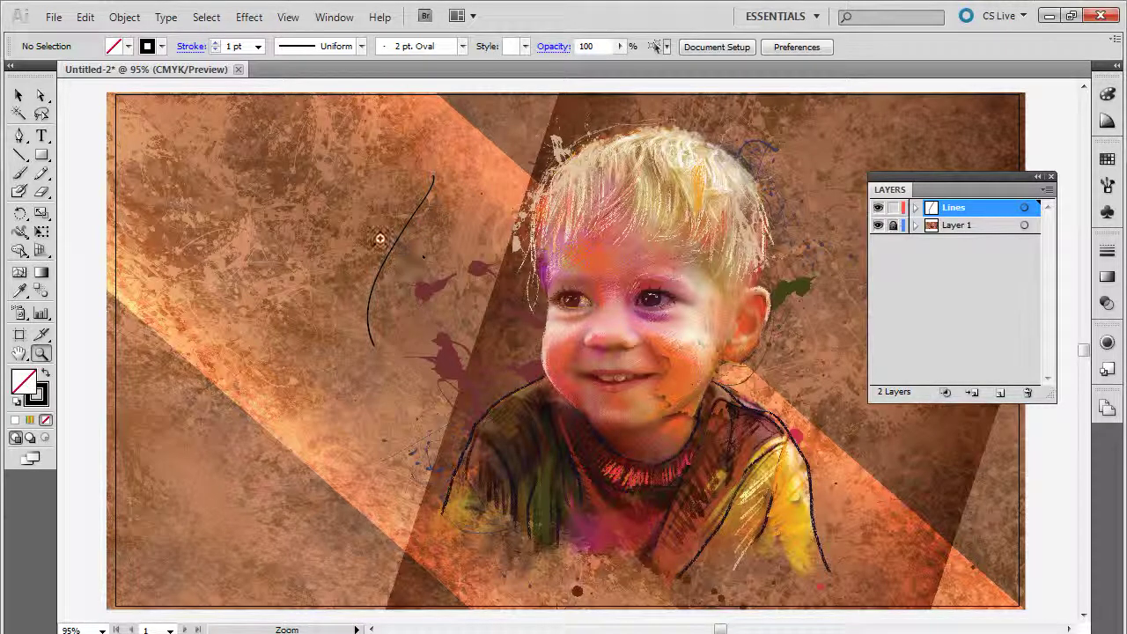
click(19, 173)
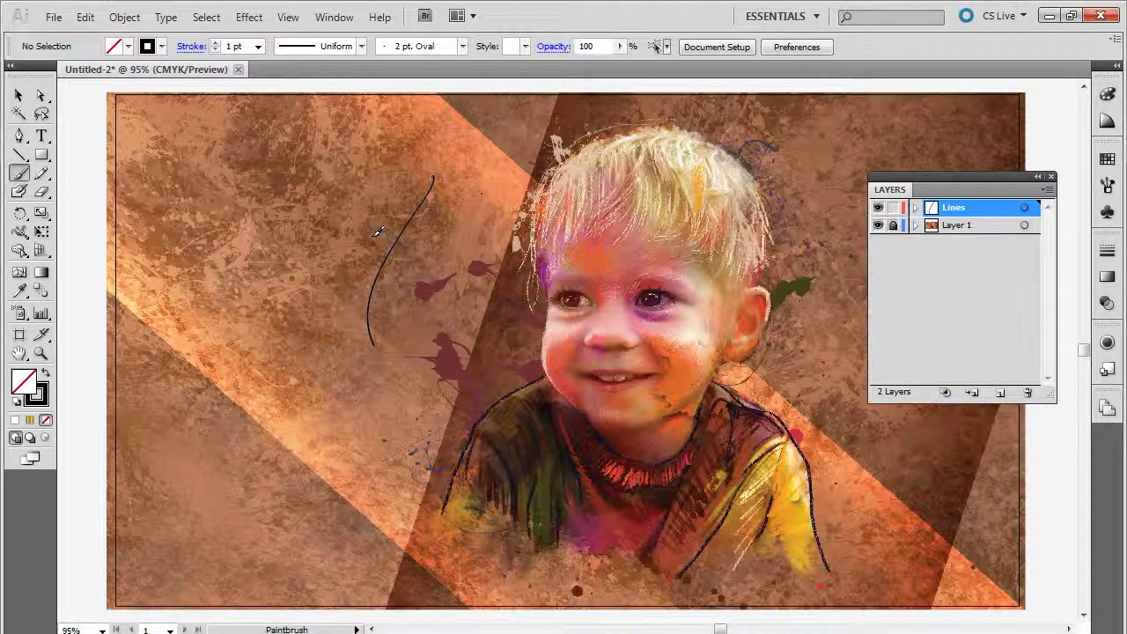
Delete the stray test brush stroke beside the child
click(19, 95)
click(395, 260)
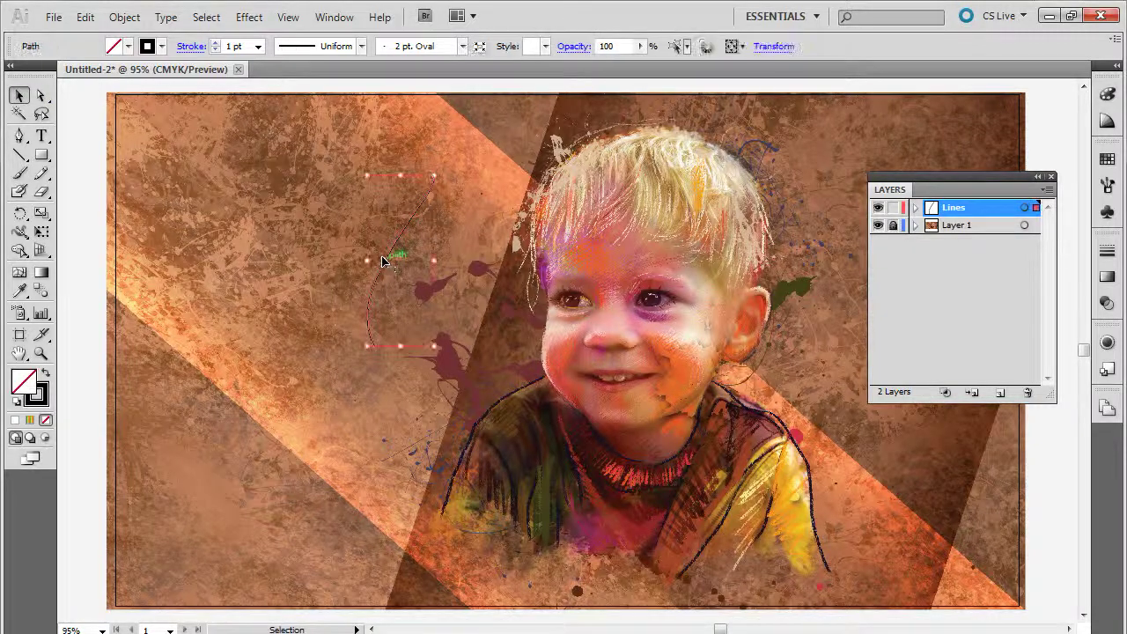
key(Delete)
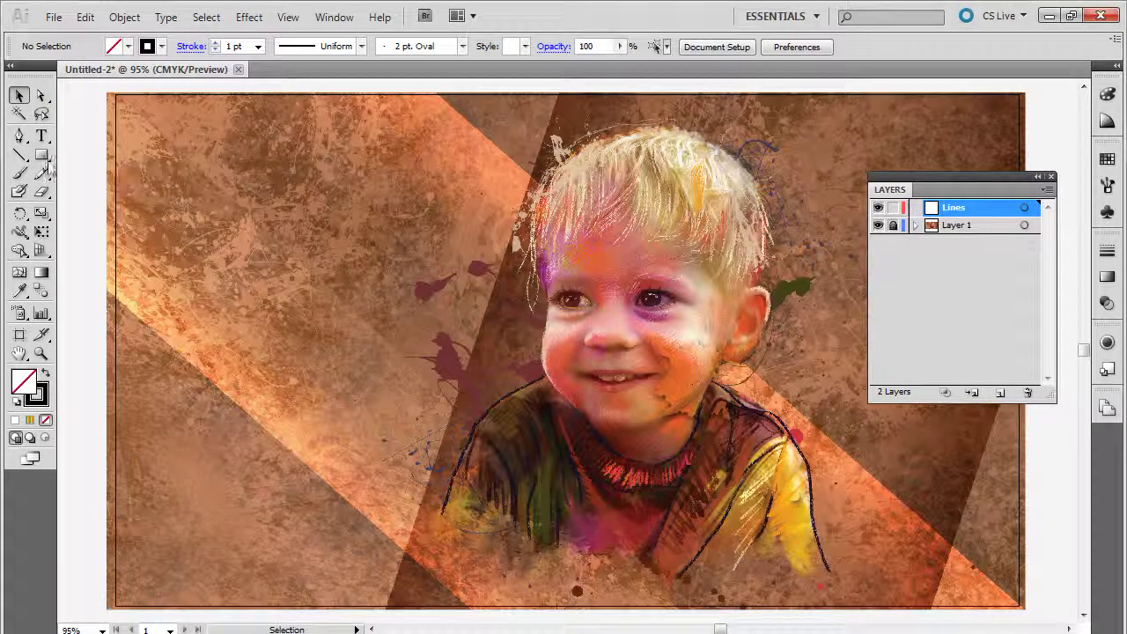
click(20, 173)
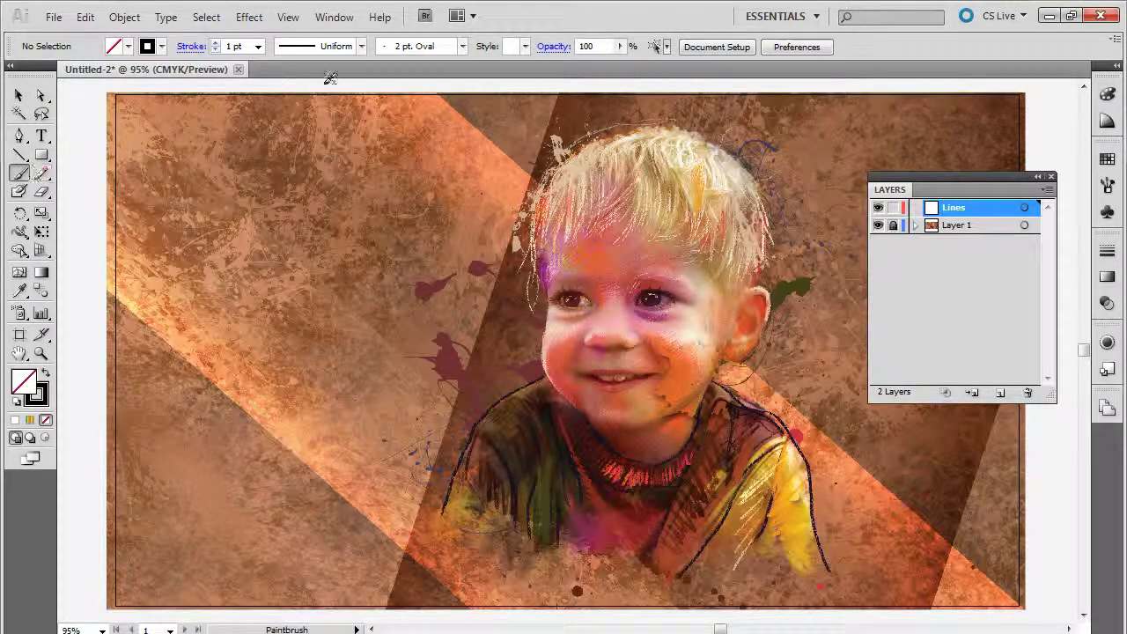
Load the ckhairbrush.ai brush library from the Creative_Portrait folder and dock it beside Layers
click(462, 46)
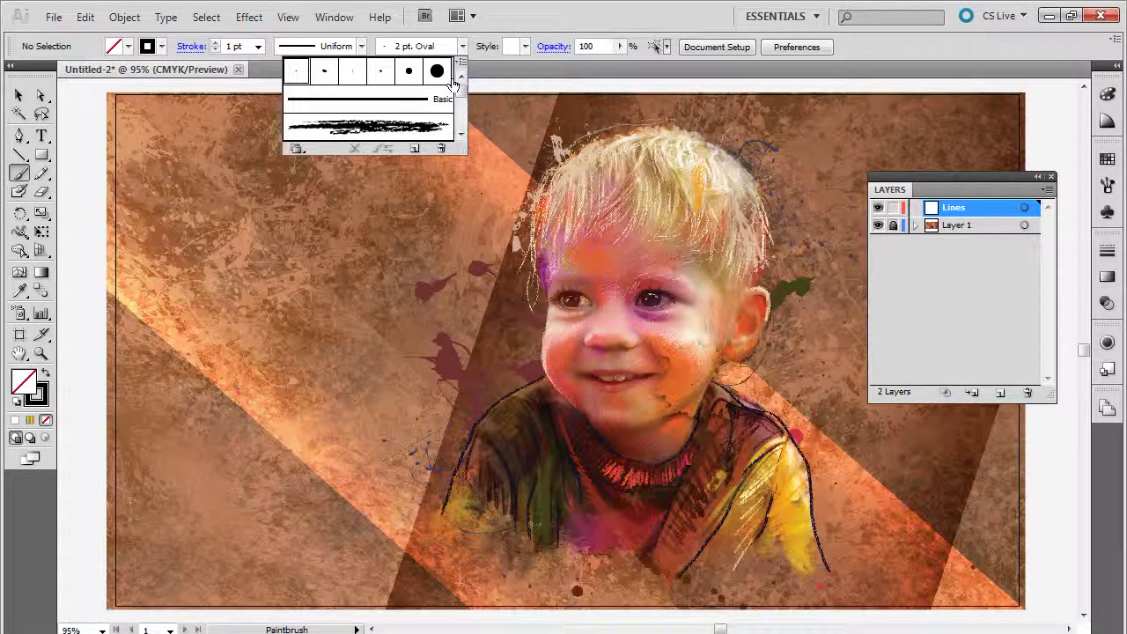
click(462, 61)
mouse_move(544, 386)
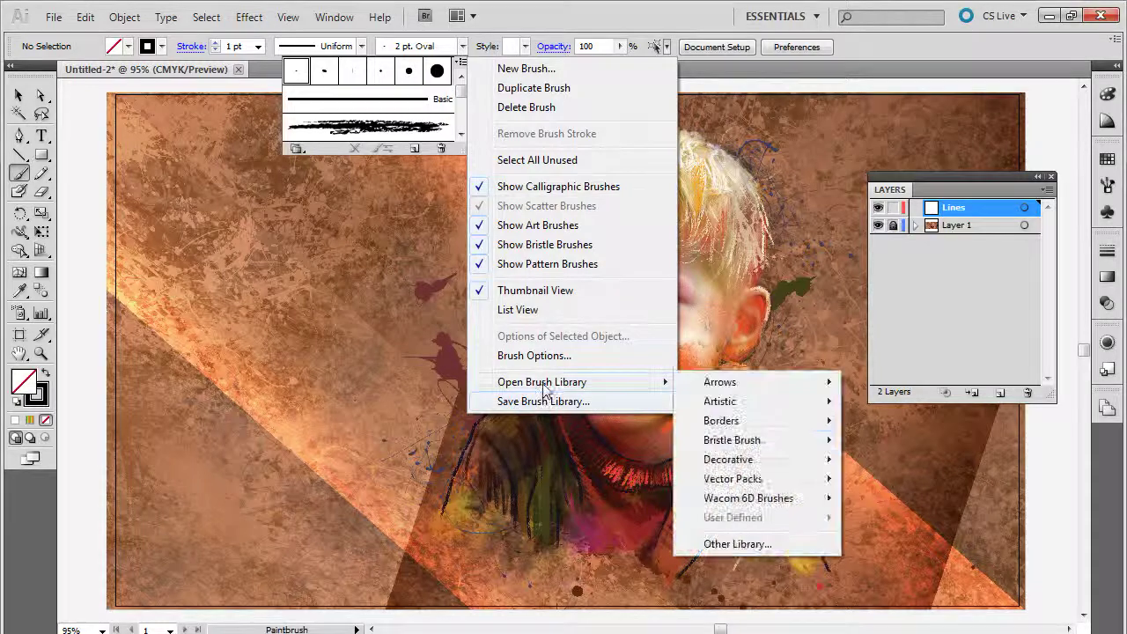
click(720, 544)
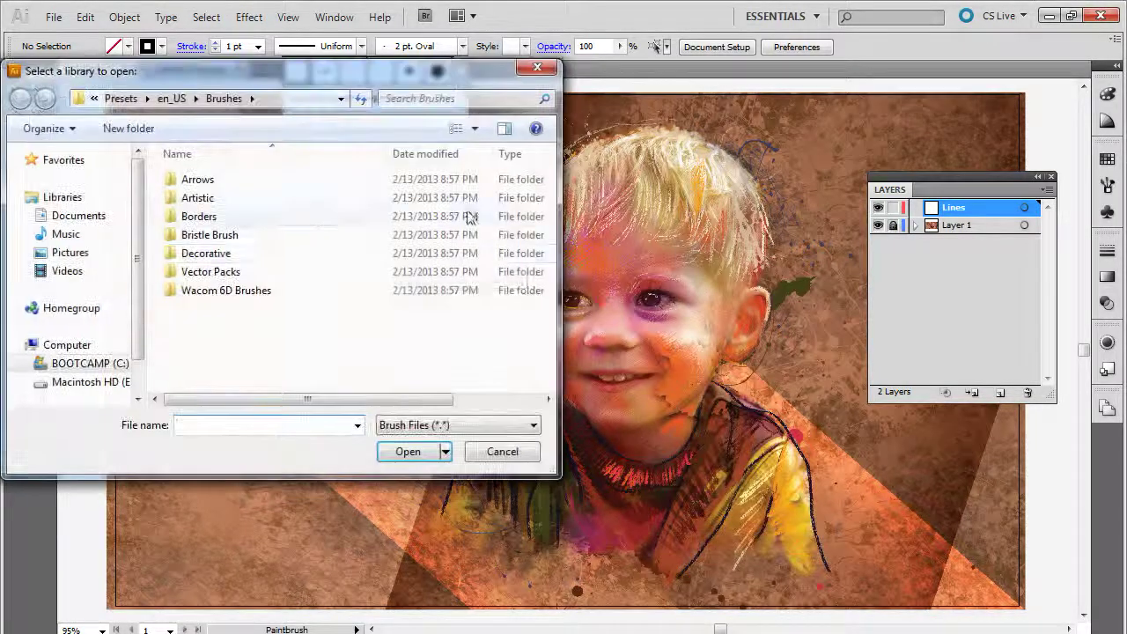
click(60, 216)
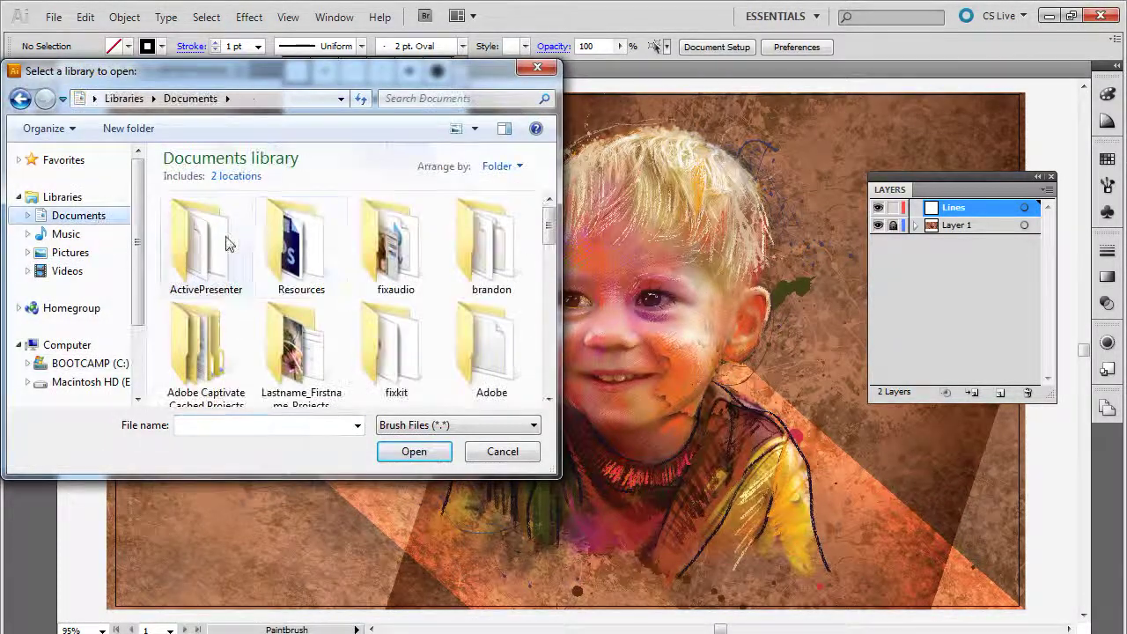
double_click(298, 250)
key(Return)
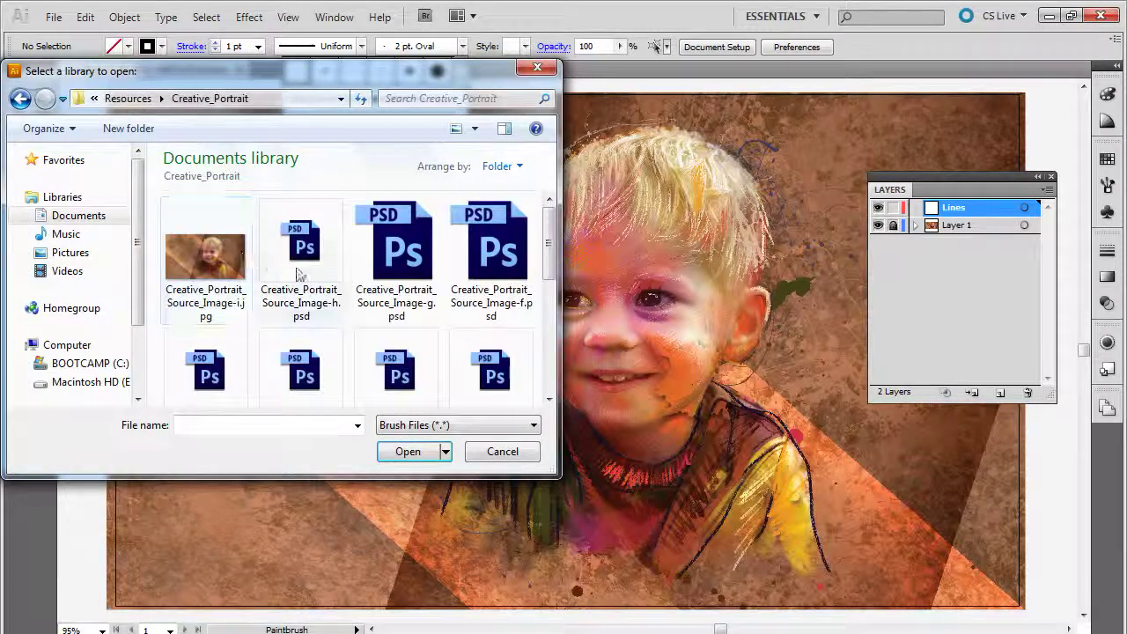
scroll(388, 255, down, 5)
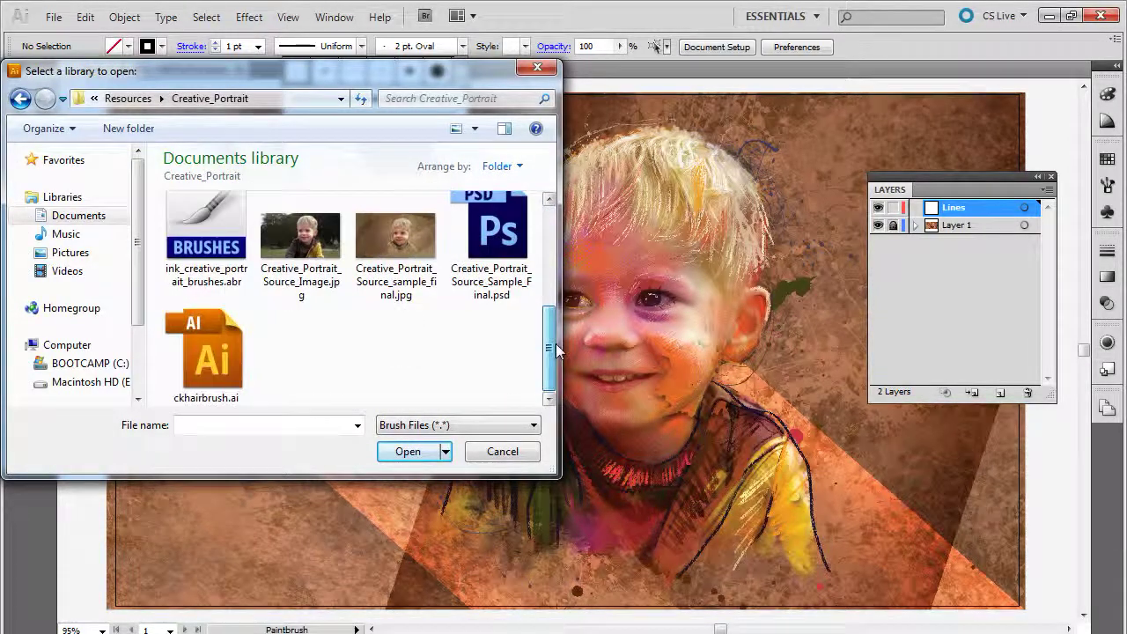
click(202, 370)
click(421, 453)
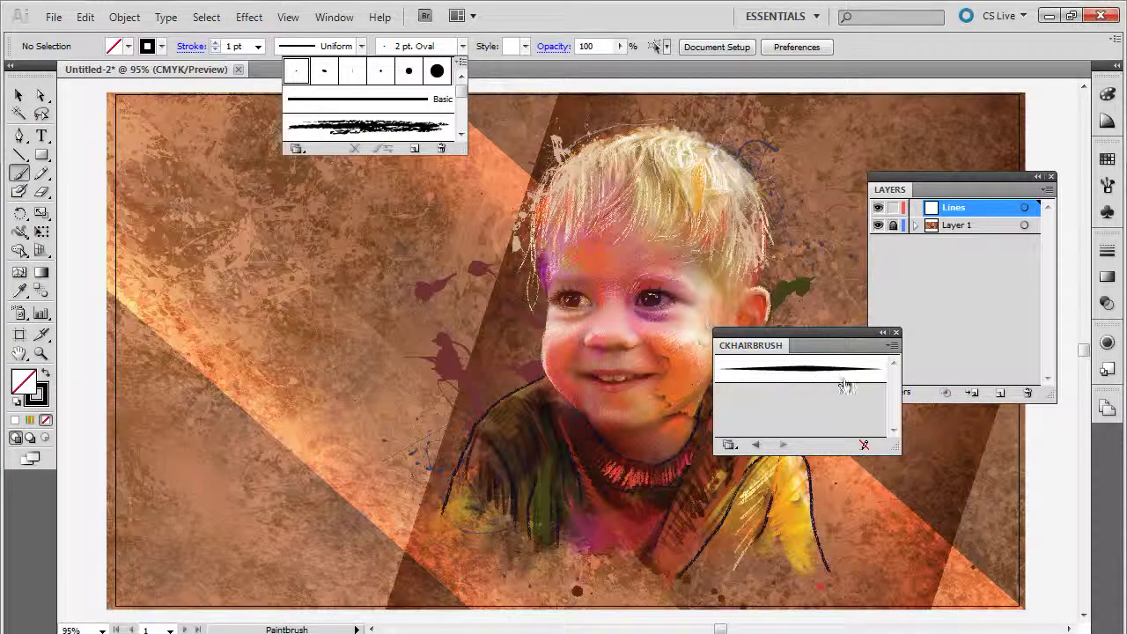
click(836, 343)
drag(817, 344, 952, 338)
Make the CKHAIRBRUSH hair brush current and delete the black test stroke
drag(553, 155, 531, 338)
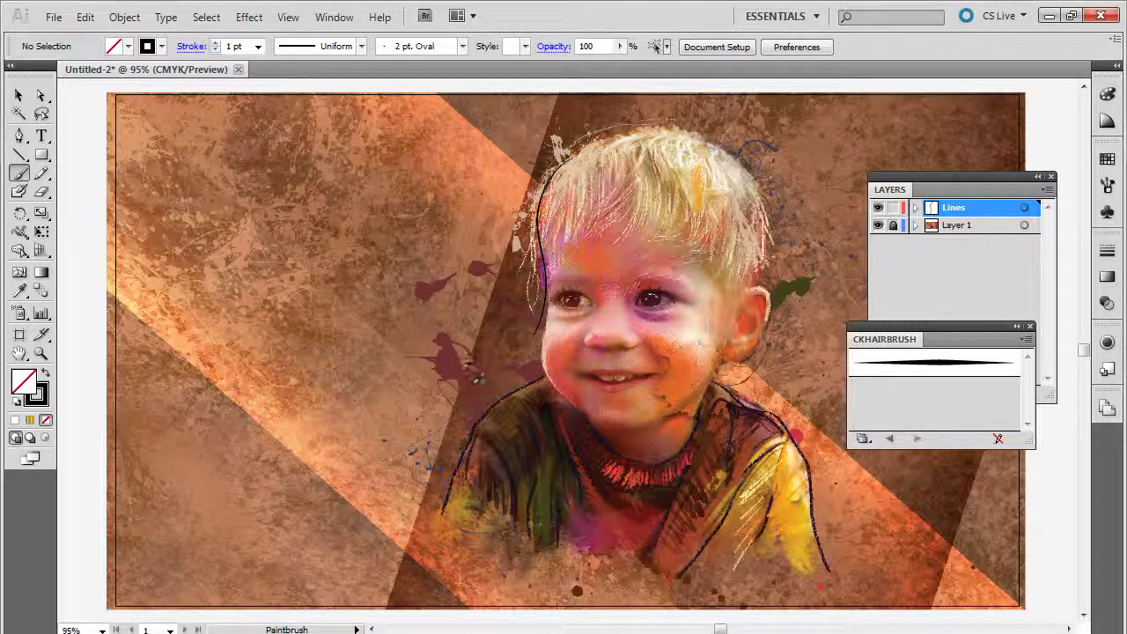
click(40, 353)
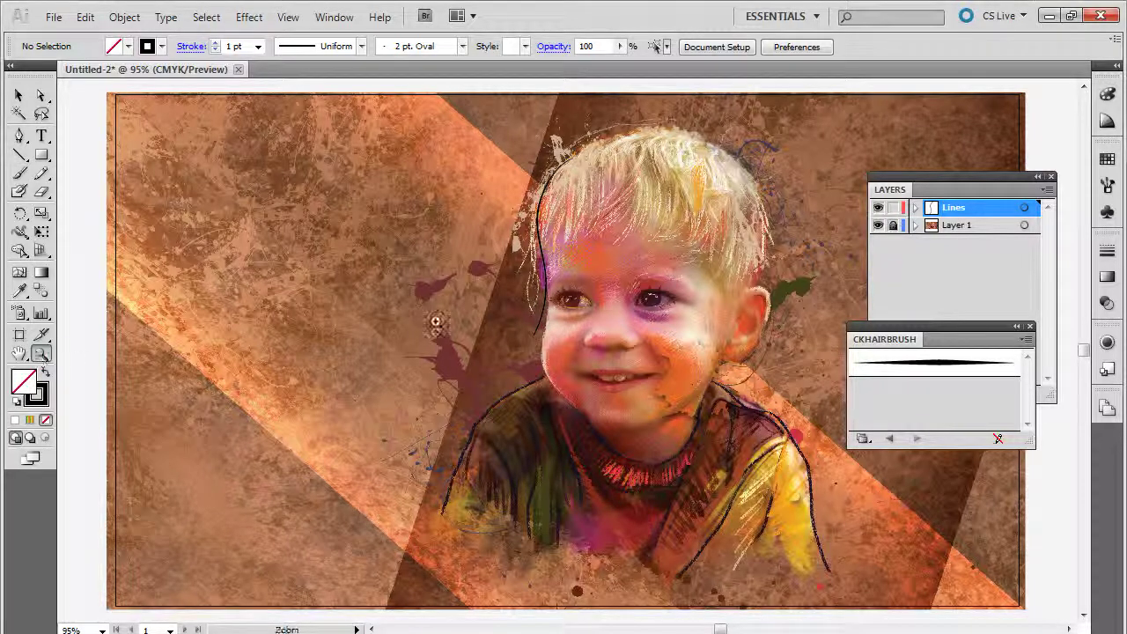
click(602, 275)
click(19, 95)
click(891, 373)
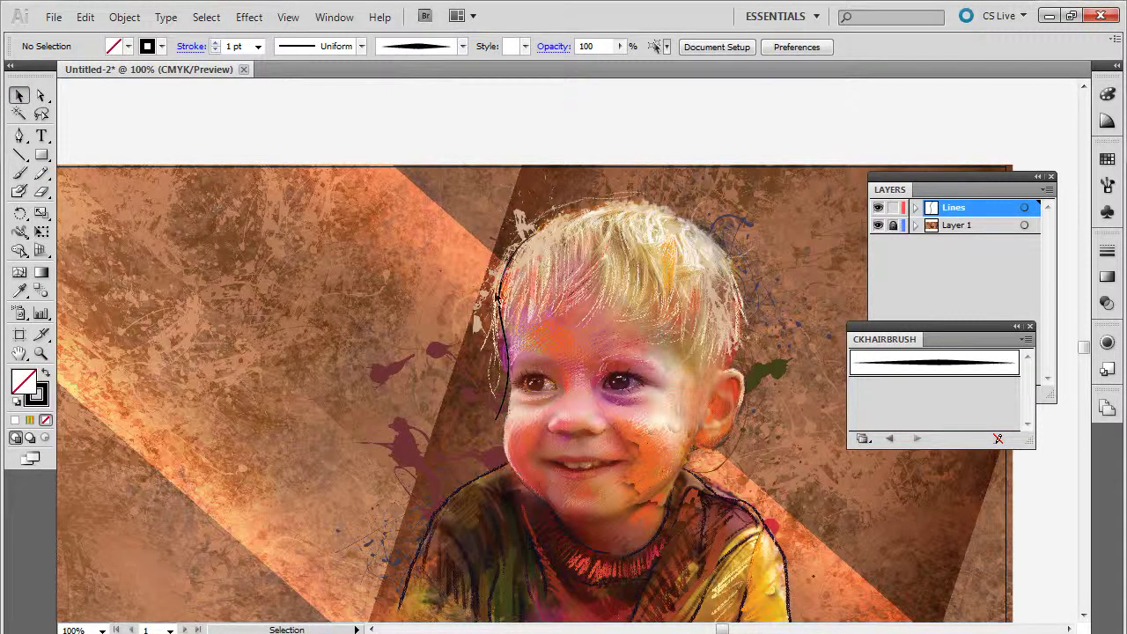
click(498, 297)
key(Delete)
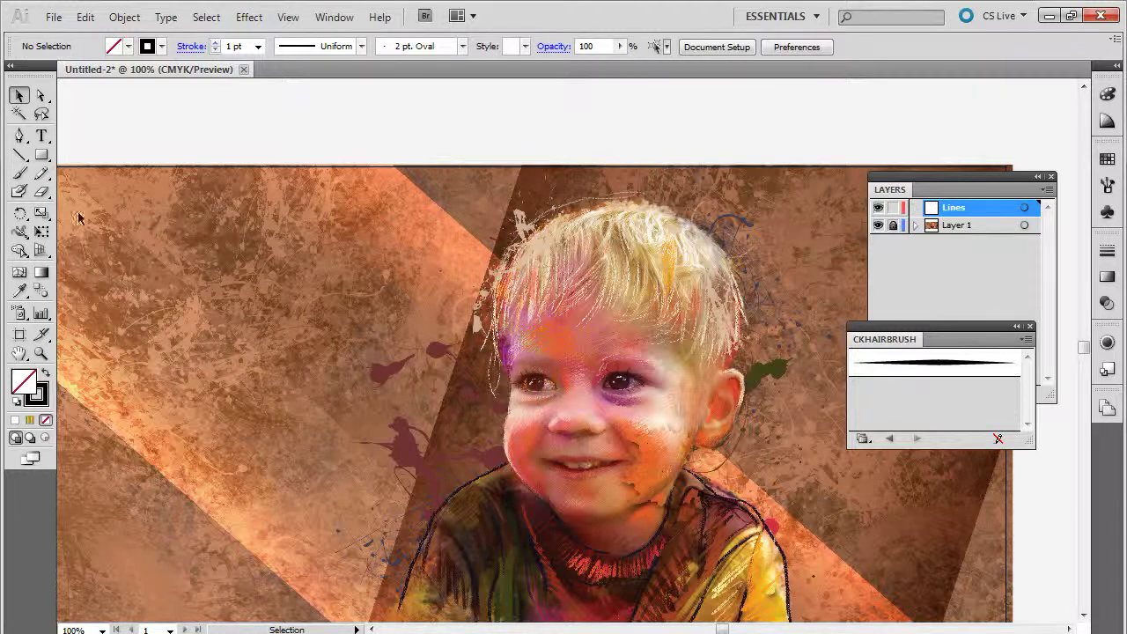
key(b)
Paint three practice tapered hair strands over the fringe, then delete them
drag(521, 239, 483, 376)
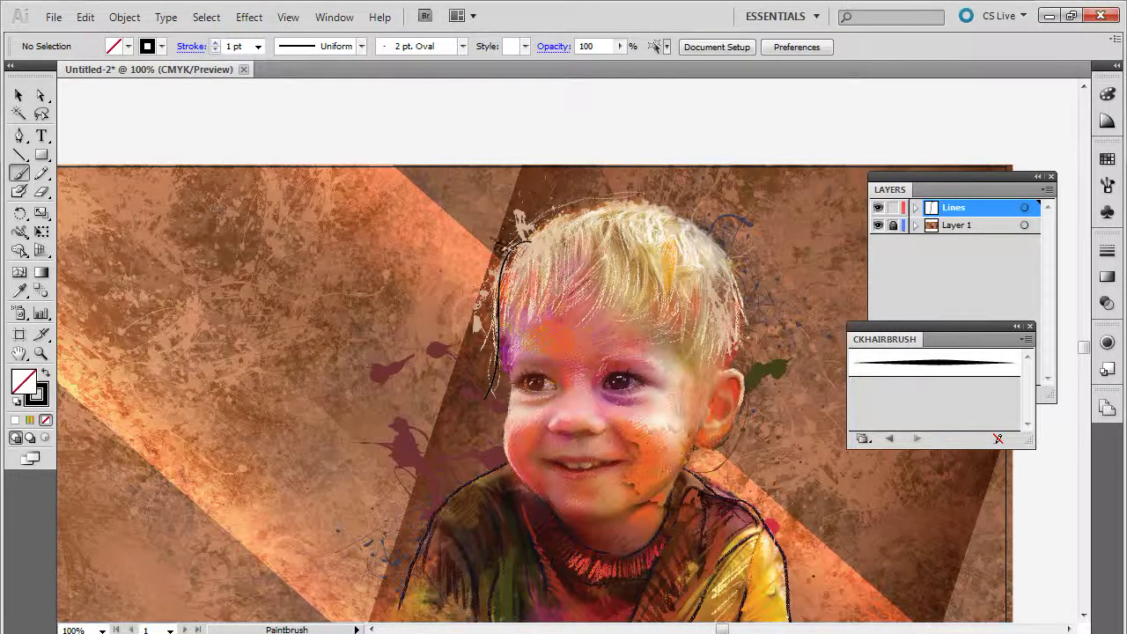
click(888, 368)
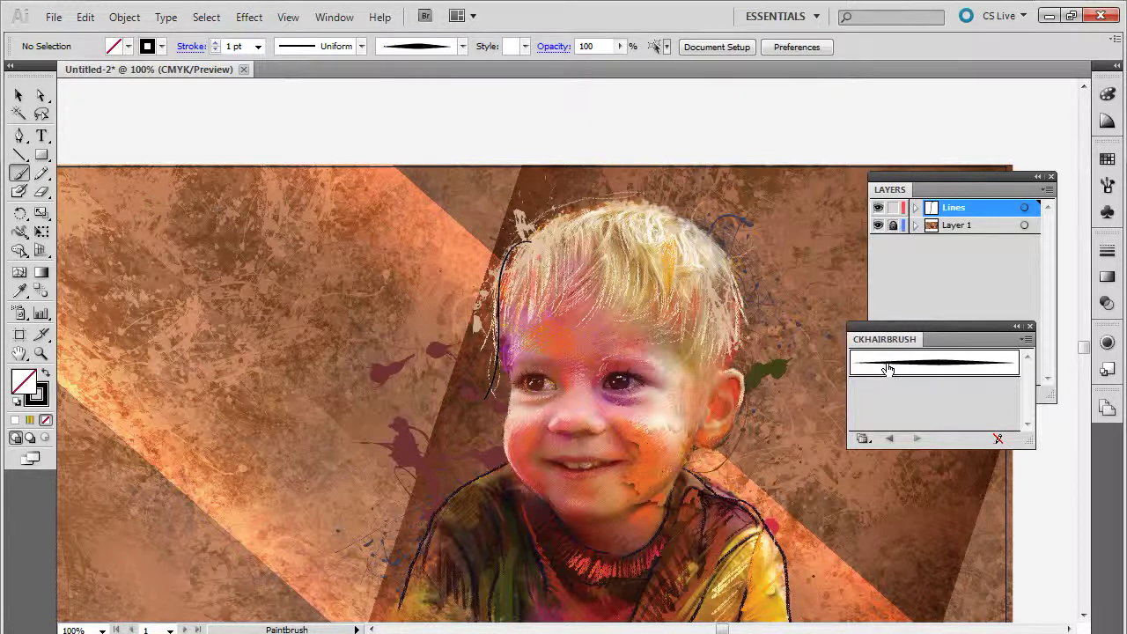
drag(540, 246, 530, 323)
drag(588, 236, 580, 300)
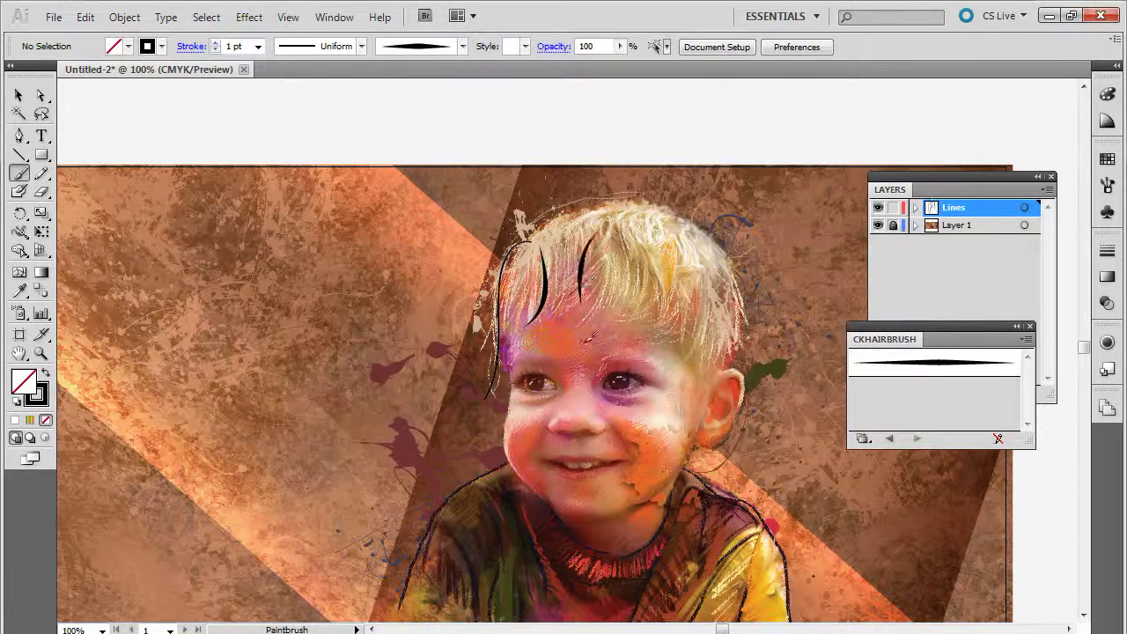
drag(613, 239, 570, 366)
click(19, 95)
drag(500, 268, 701, 431)
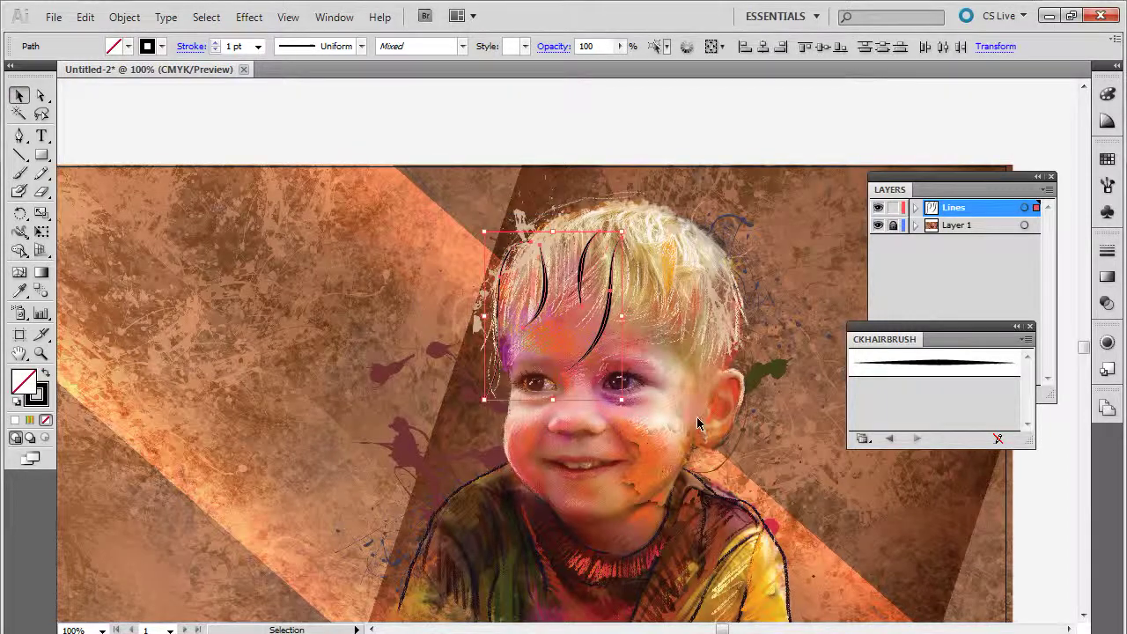
key(Delete)
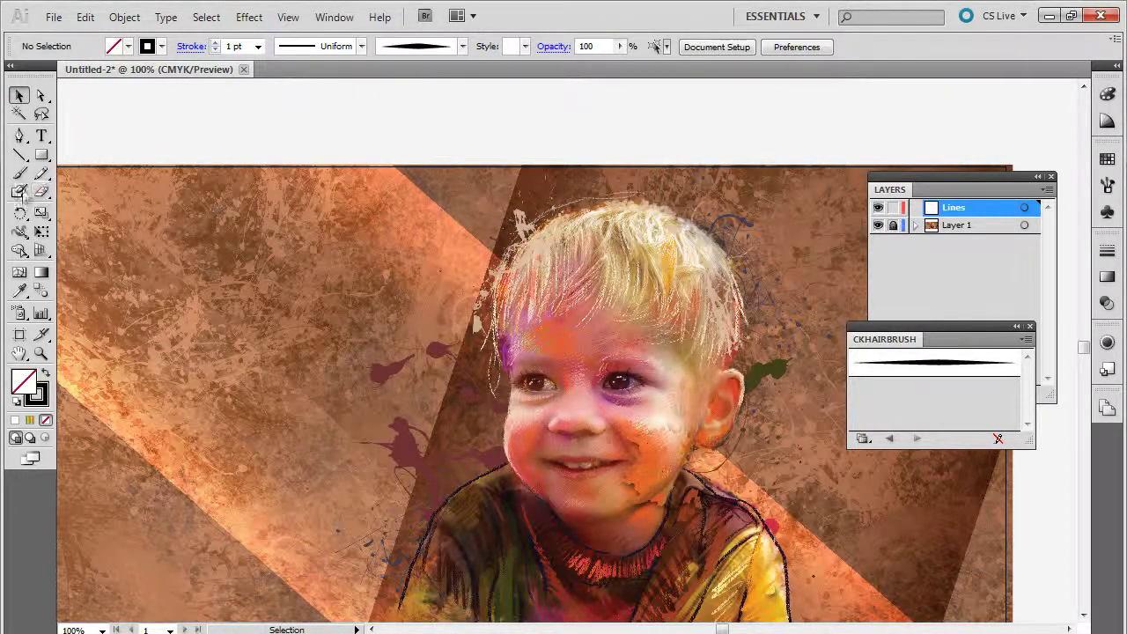
Set the stroke weight to 0.5 pt and zoom in on the child's hair
click(258, 48)
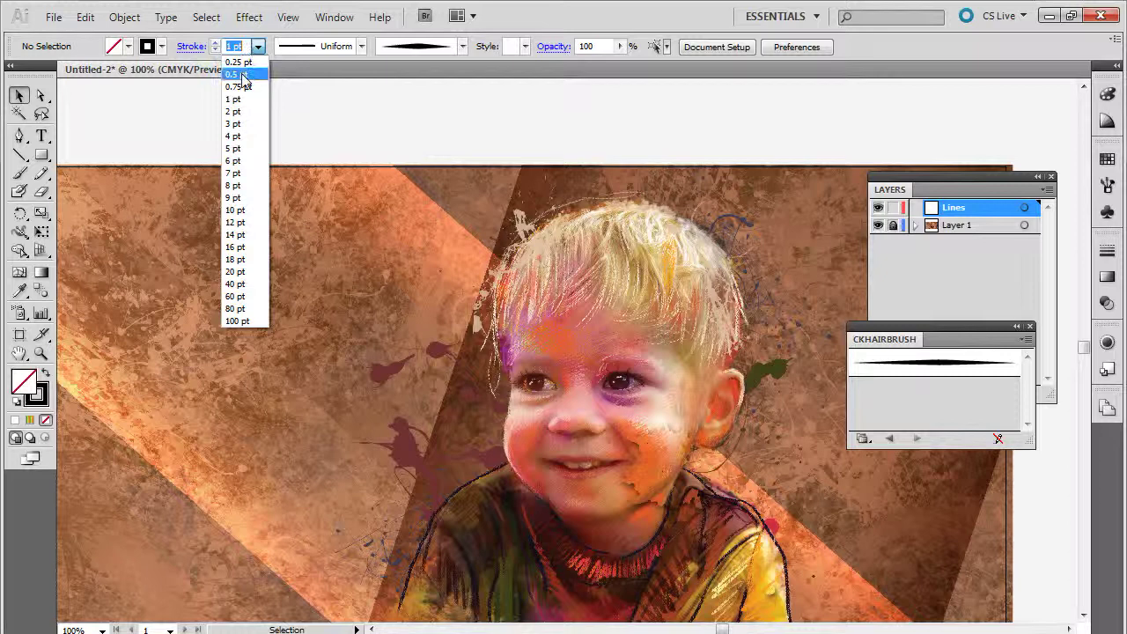
click(241, 71)
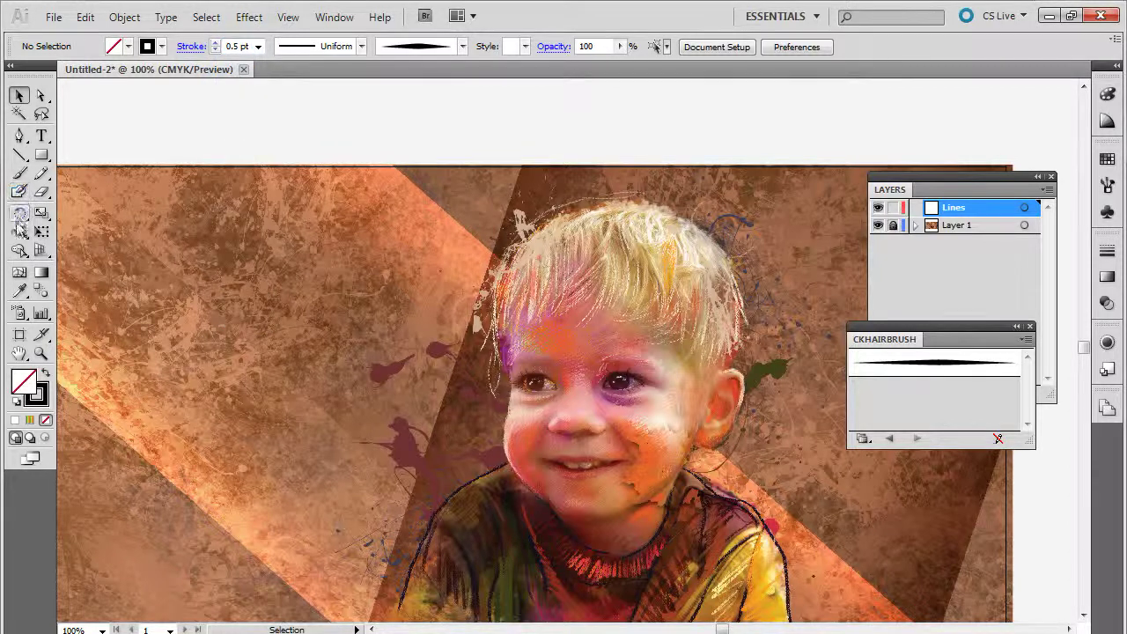
click(20, 174)
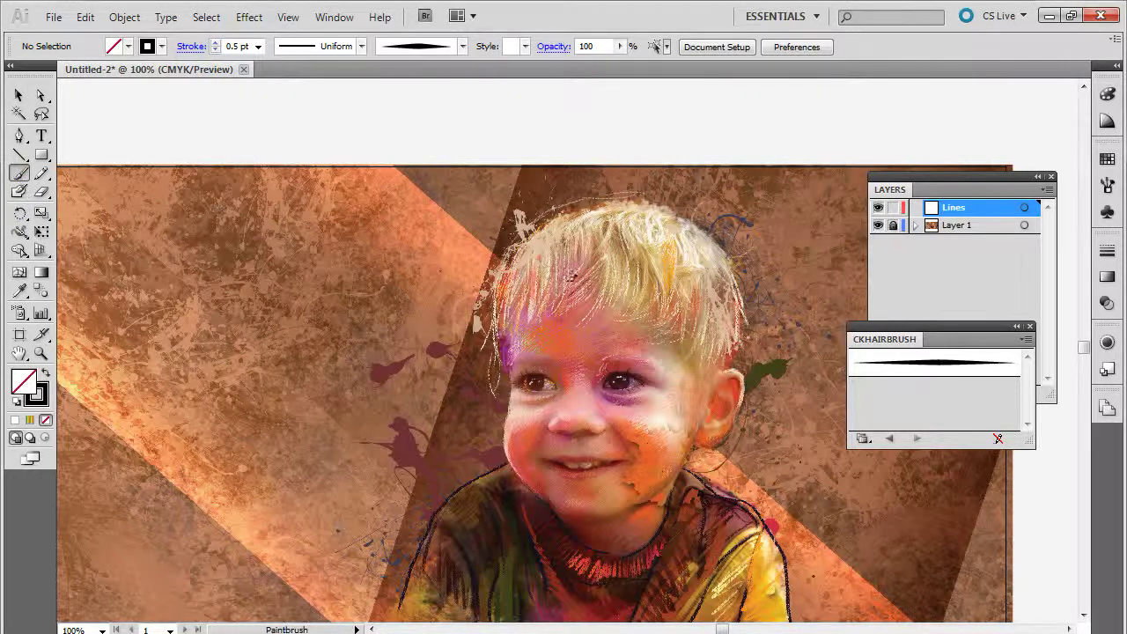
click(40, 353)
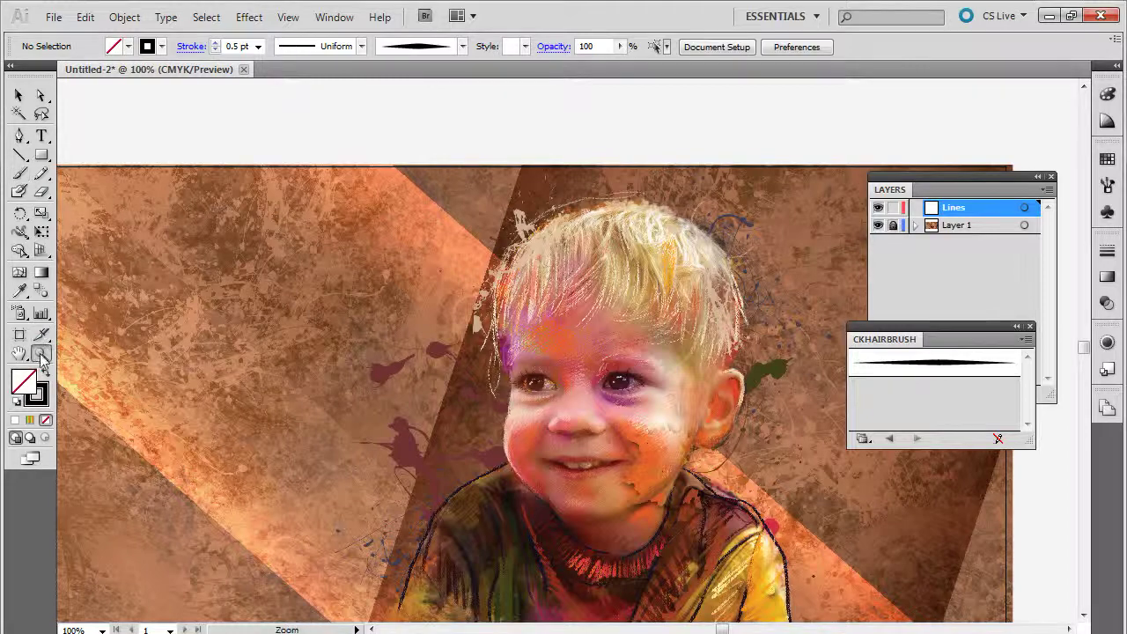
click(623, 384)
click(550, 255)
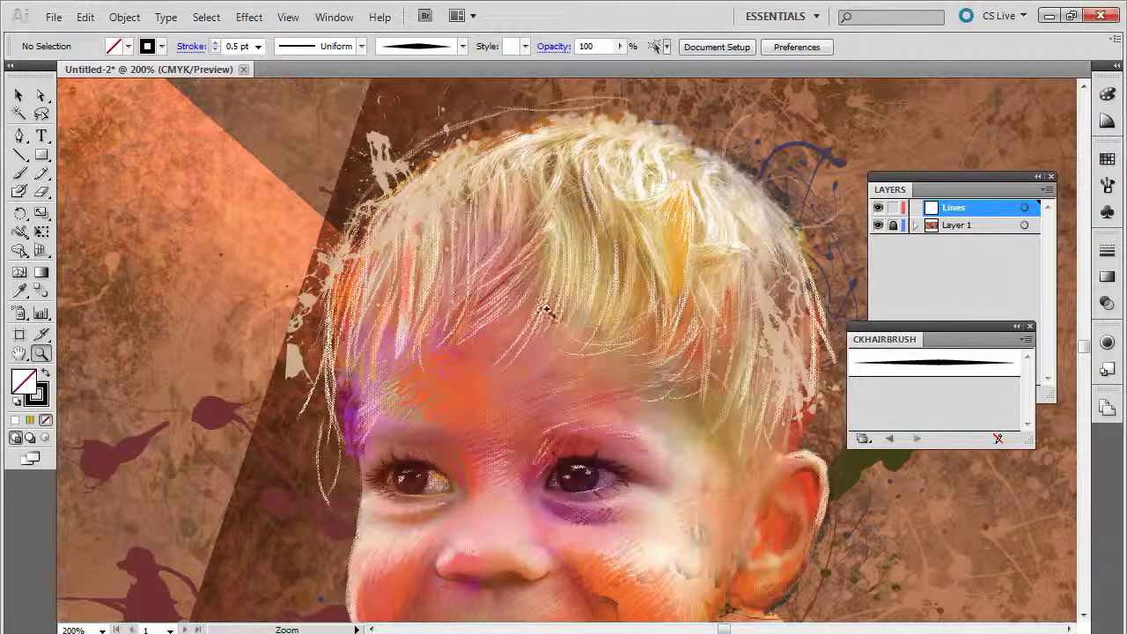
click(20, 173)
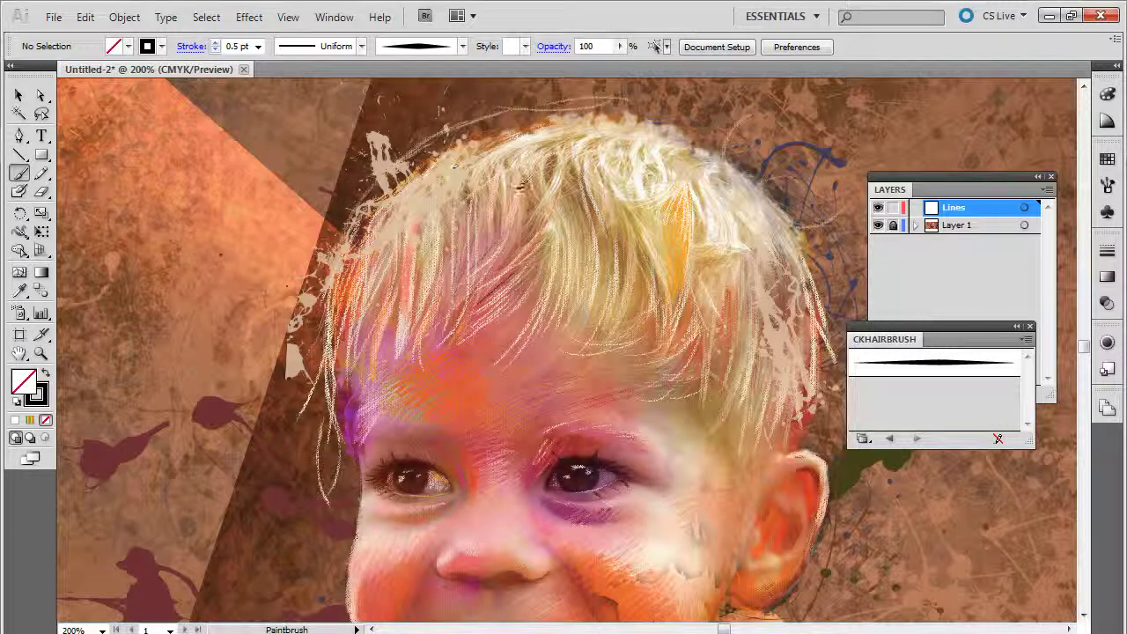
Use the tan stroke swatch, edited to golden C=25 M=26 Y=85 K=0
click(161, 47)
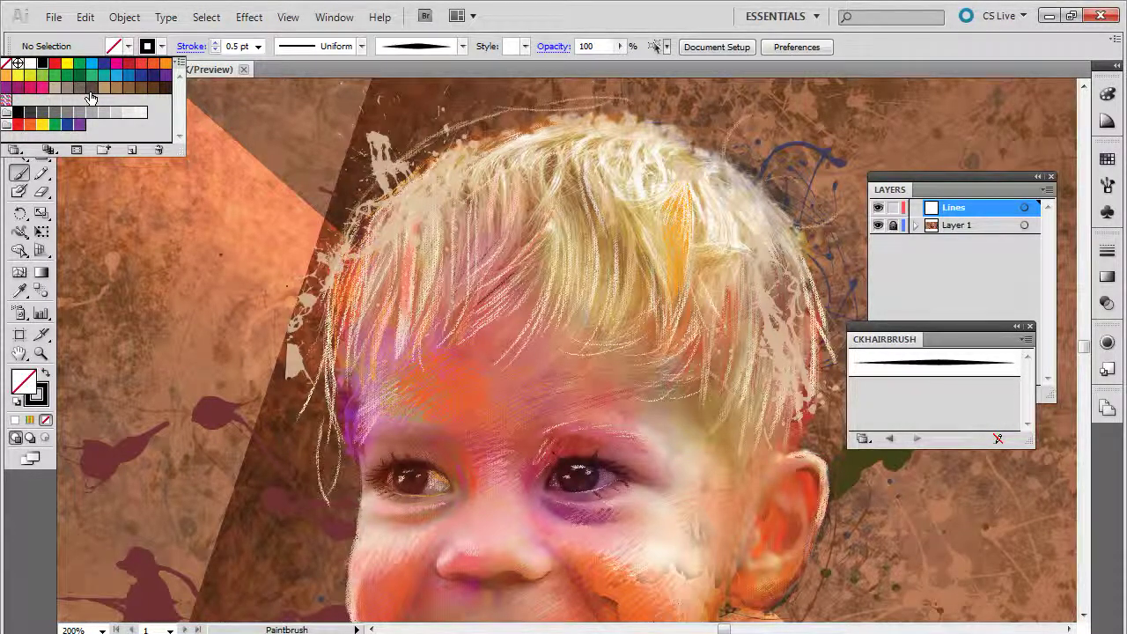
click(104, 89)
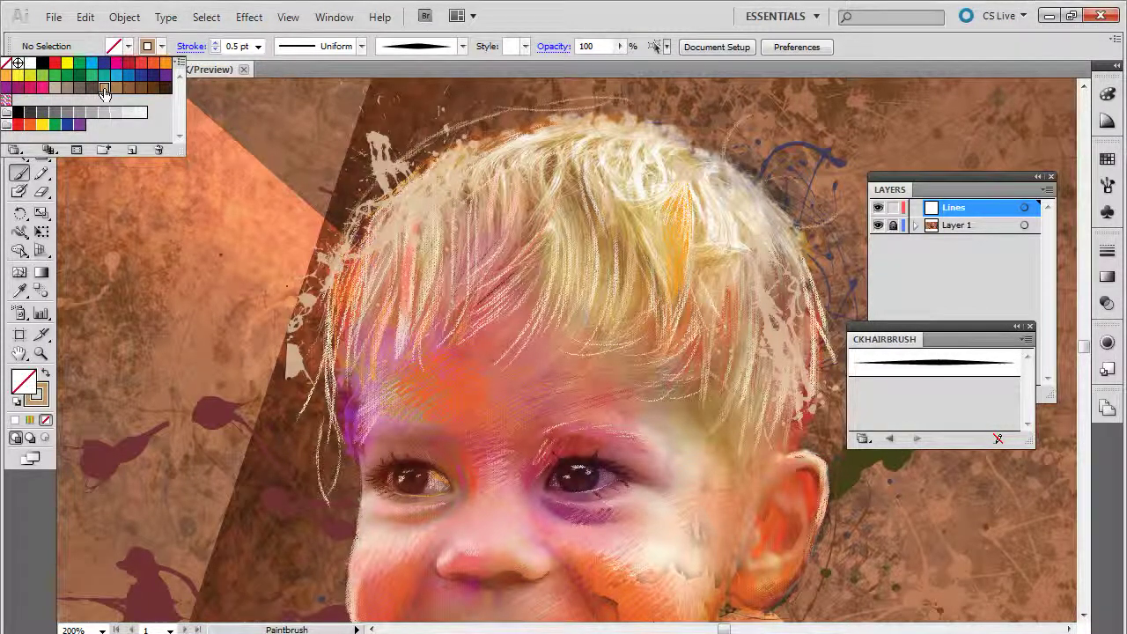
click(132, 151)
drag(526, 392, 493, 369)
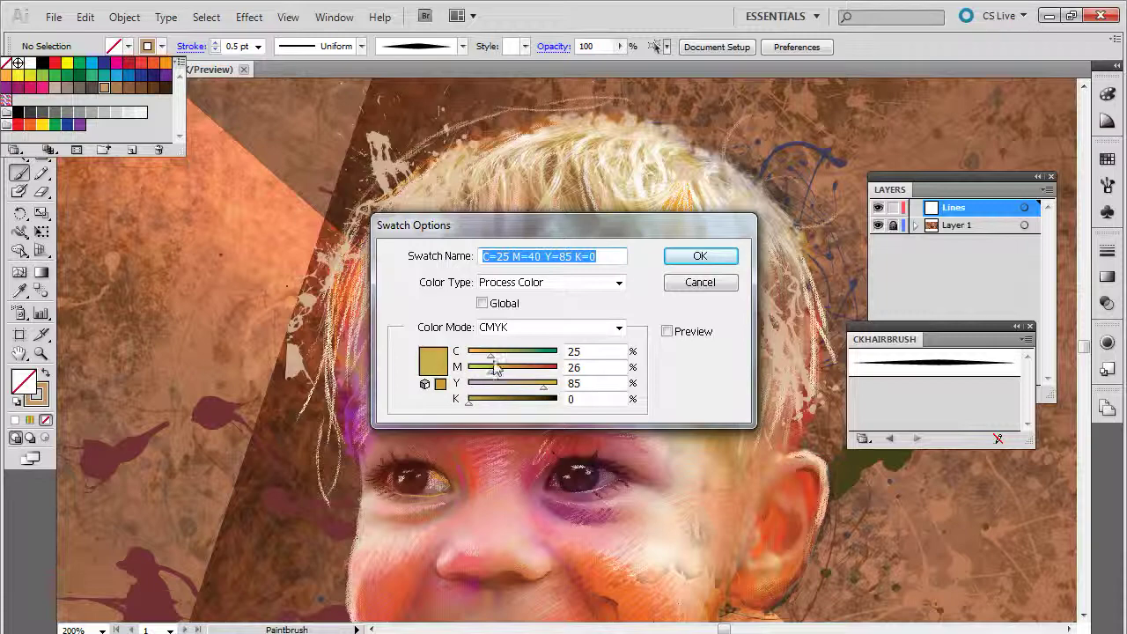
click(699, 255)
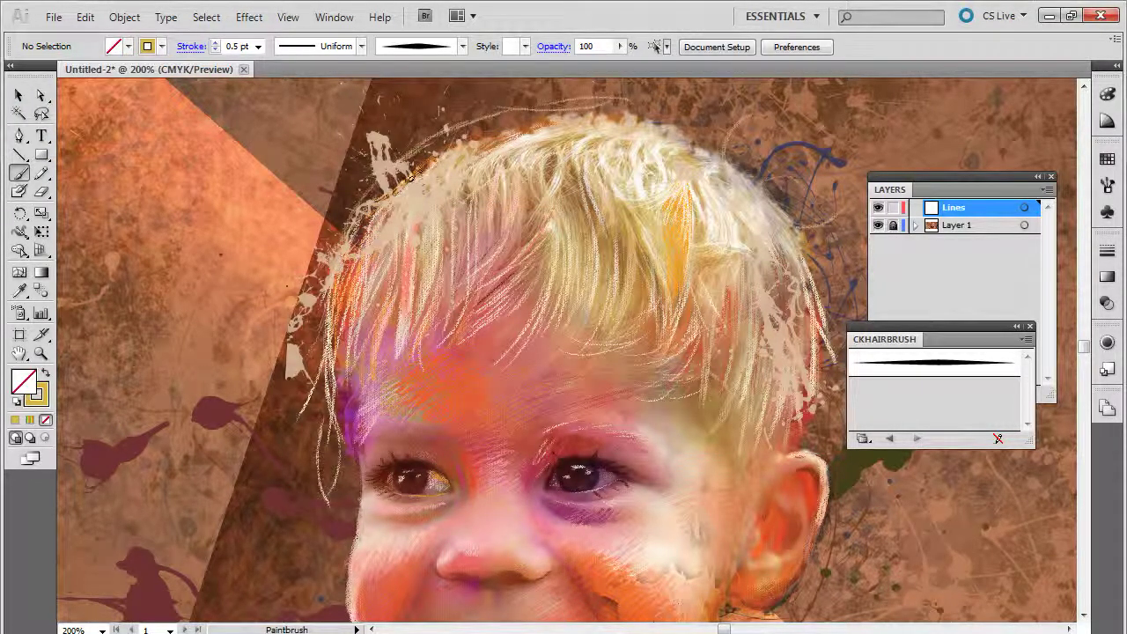
Paint yellow strands down the hair's left side, then delete the yellow squiggle
drag(412, 178, 346, 361)
mouse_move(357, 348)
mouse_down()
mouse_move(383, 289)
mouse_move(385, 345)
mouse_move(396, 324)
mouse_move(445, 343)
mouse_up()
drag(505, 305, 519, 297)
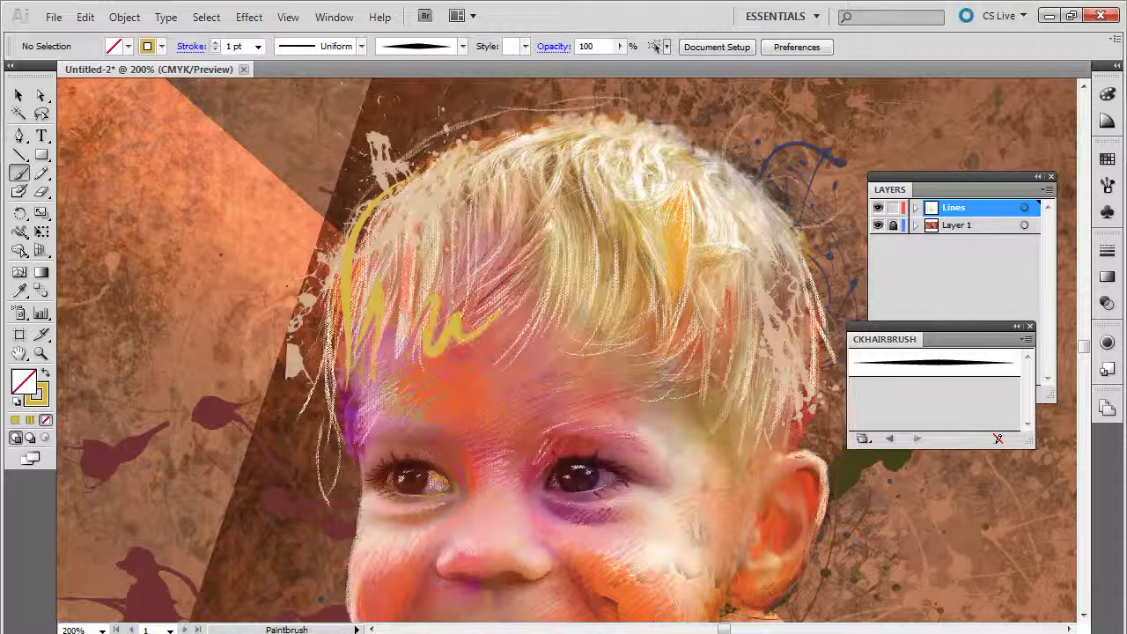
key(z)
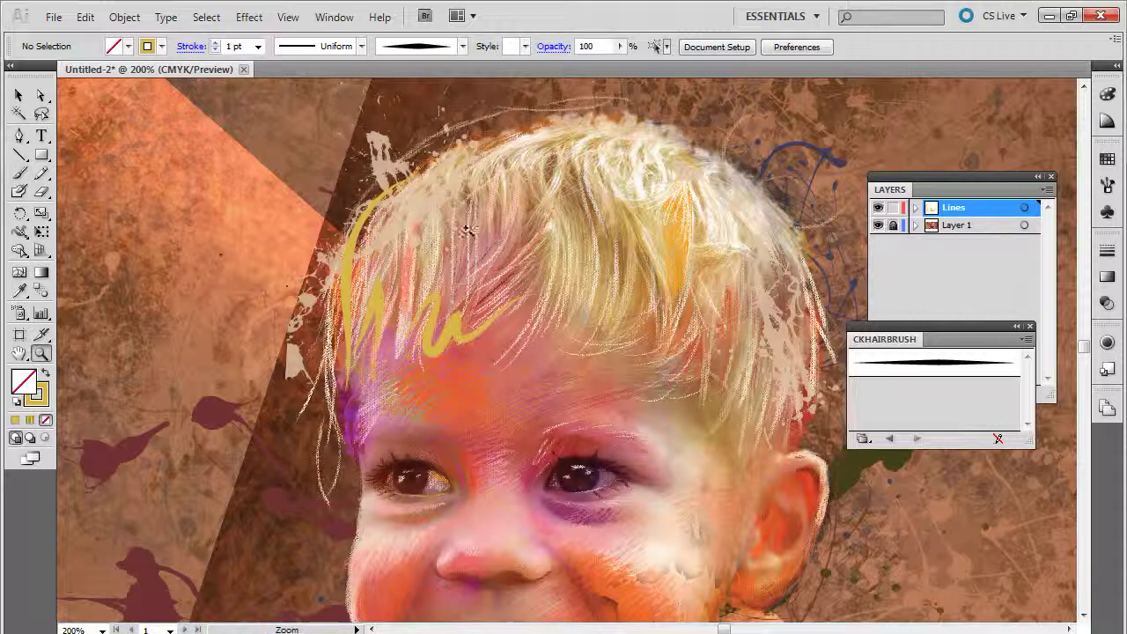
key(v)
mouse_move(235, 184)
mouse_down()
mouse_move(373, 261)
mouse_move(574, 315)
mouse_up()
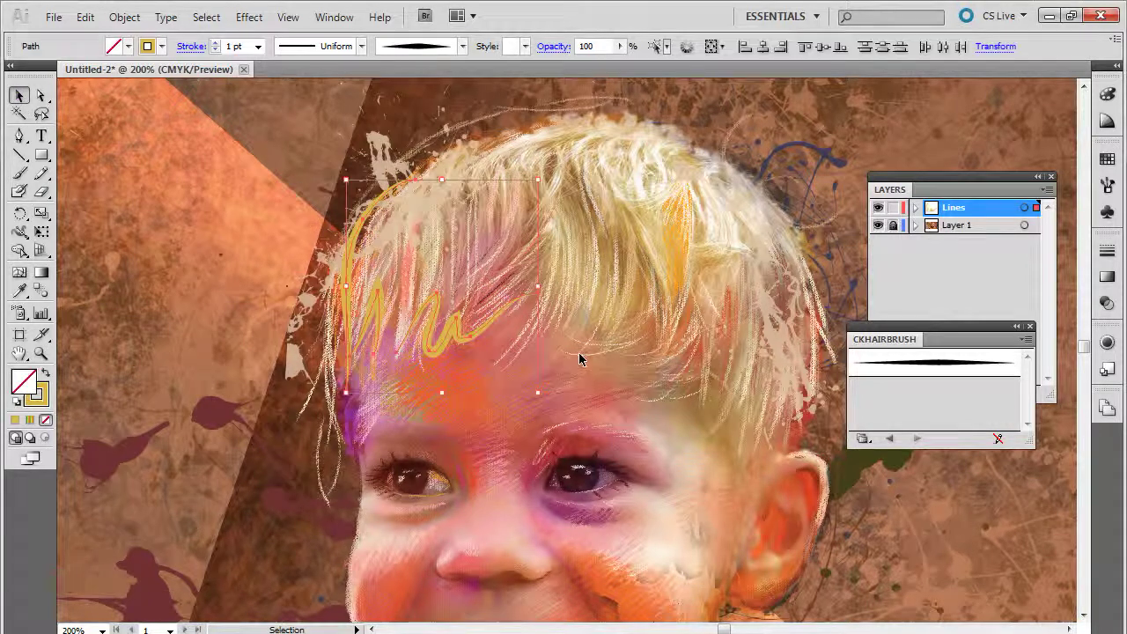
key(Delete)
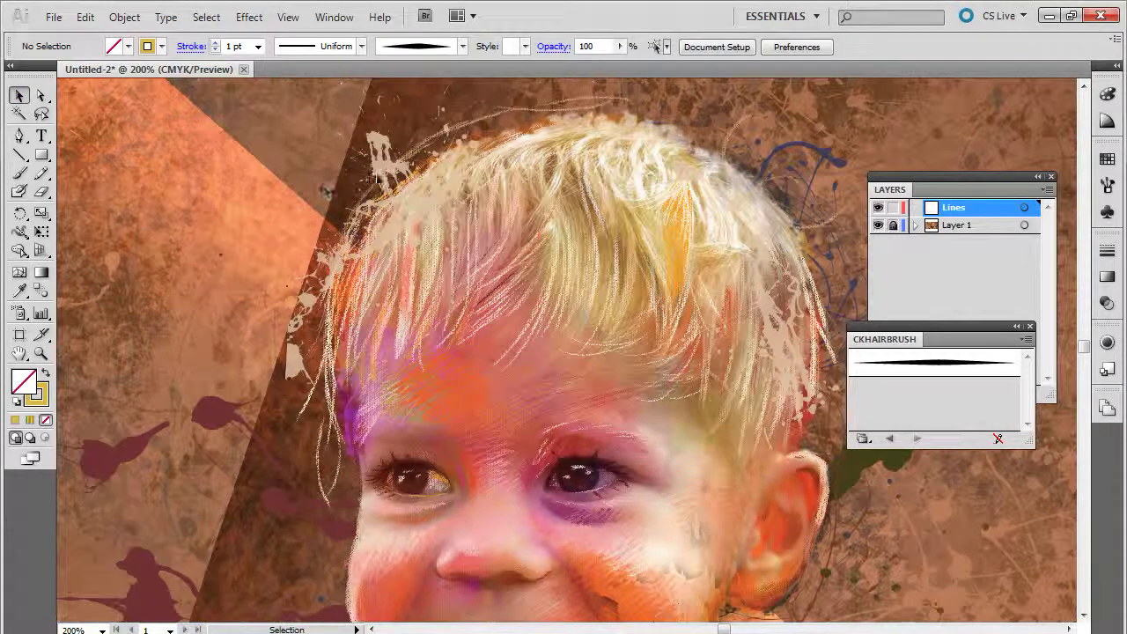
Switch to a 0.25 pt dark brown stroke and paint four thin strands across hair and forehead
click(20, 173)
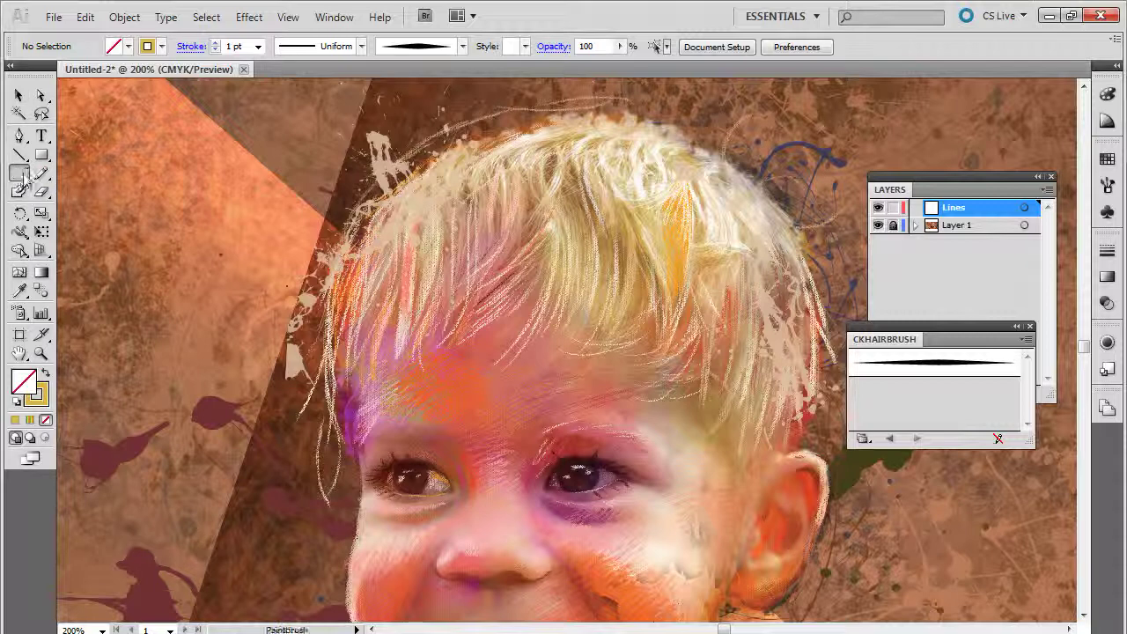
click(258, 46)
click(238, 62)
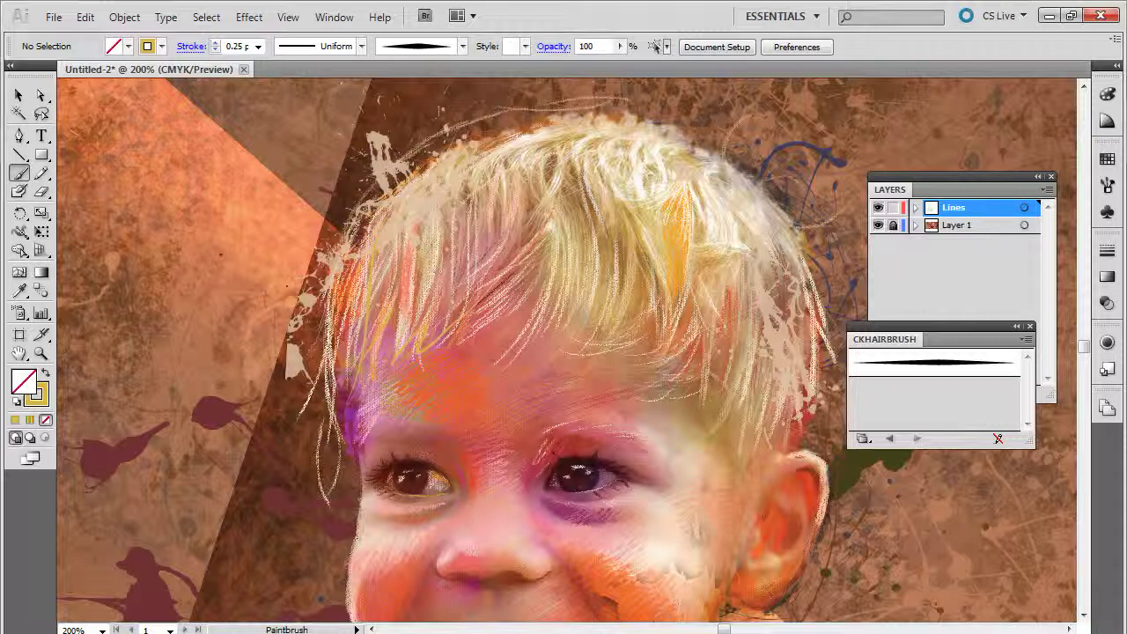
click(161, 46)
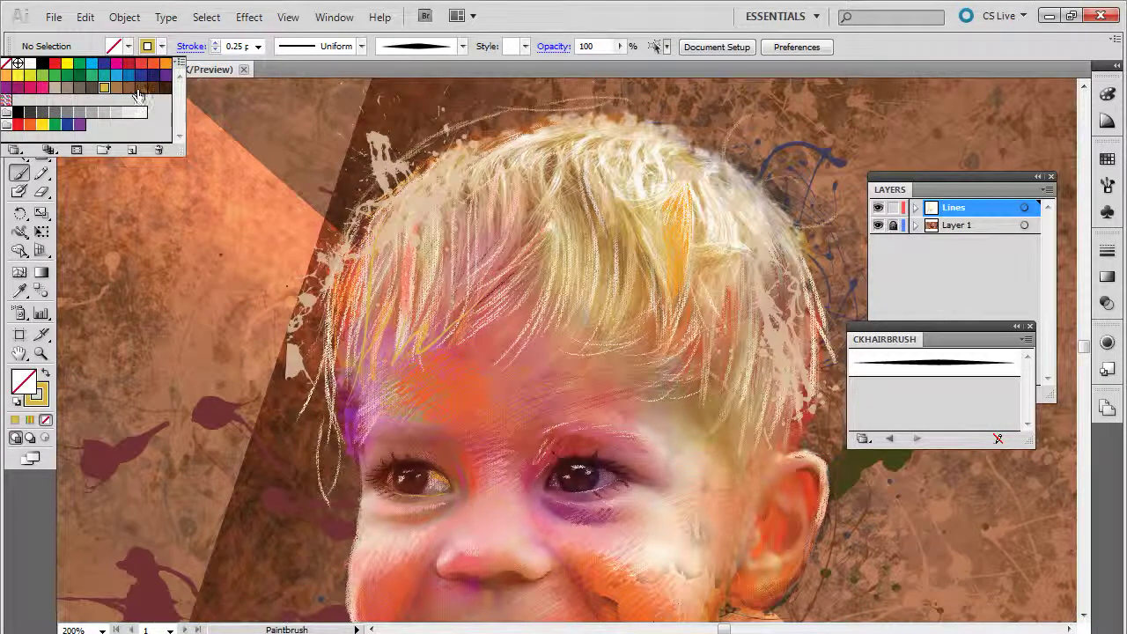
click(139, 89)
drag(335, 255, 341, 394)
drag(377, 338, 367, 380)
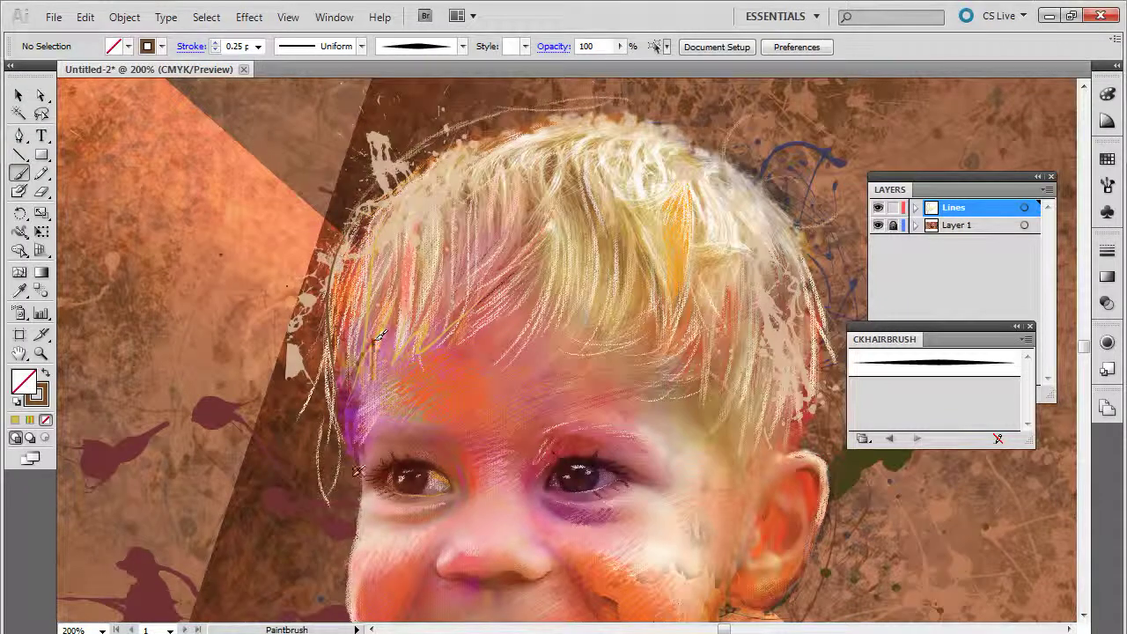
mouse_move(558, 237)
mouse_down()
mouse_move(548, 273)
mouse_move(472, 375)
mouse_up()
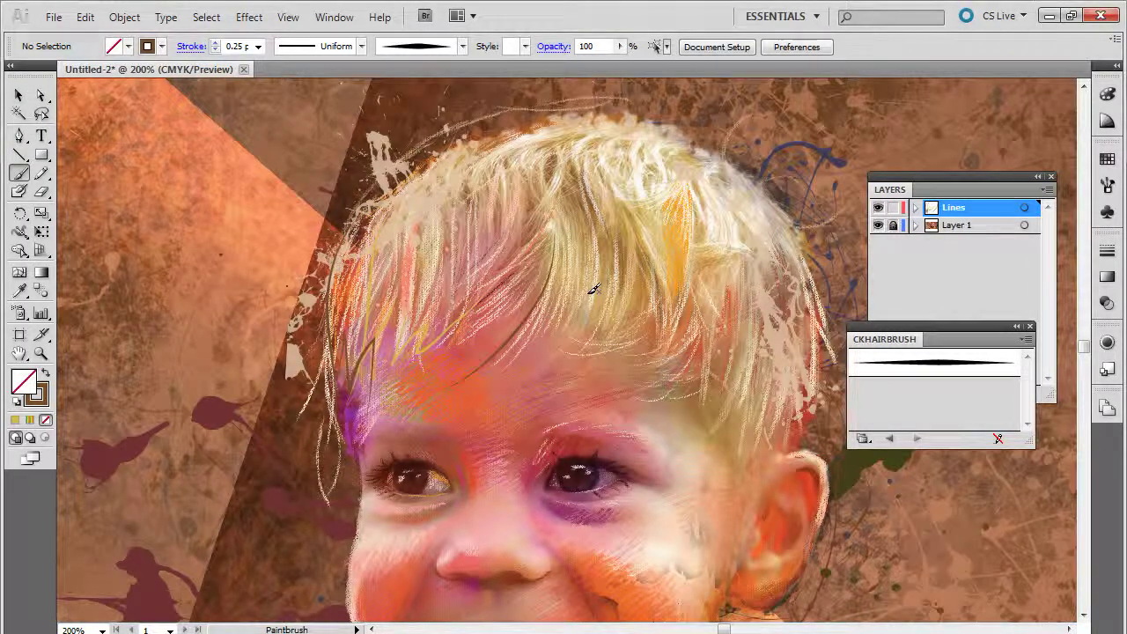
drag(580, 302, 482, 386)
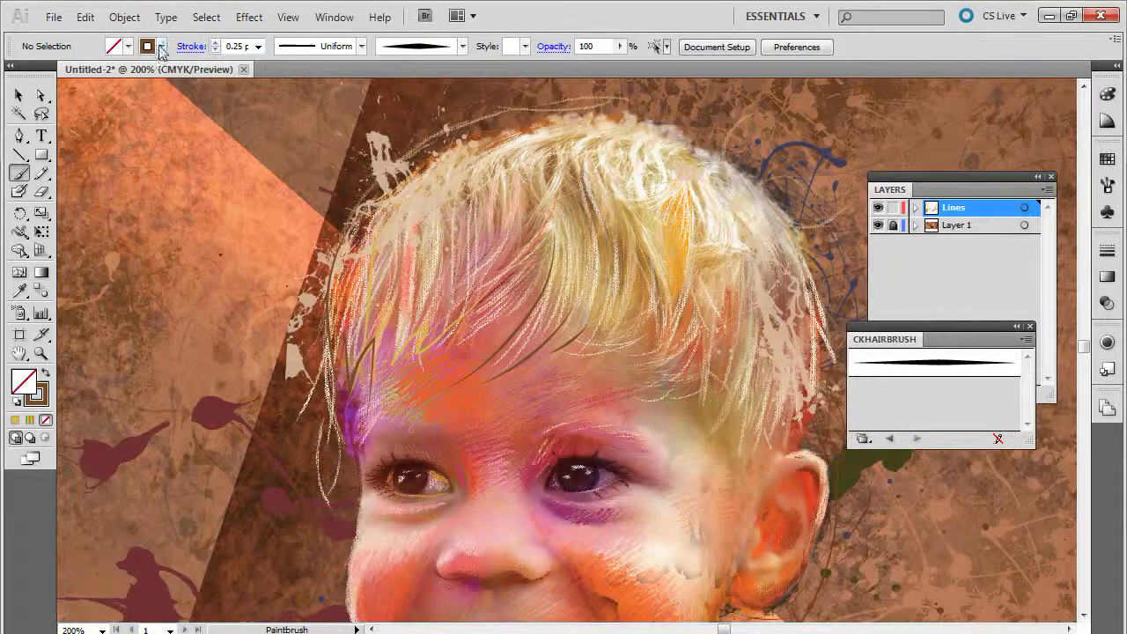
Paint an orange strand and two gold strands along the top of the hair
click(161, 46)
click(154, 64)
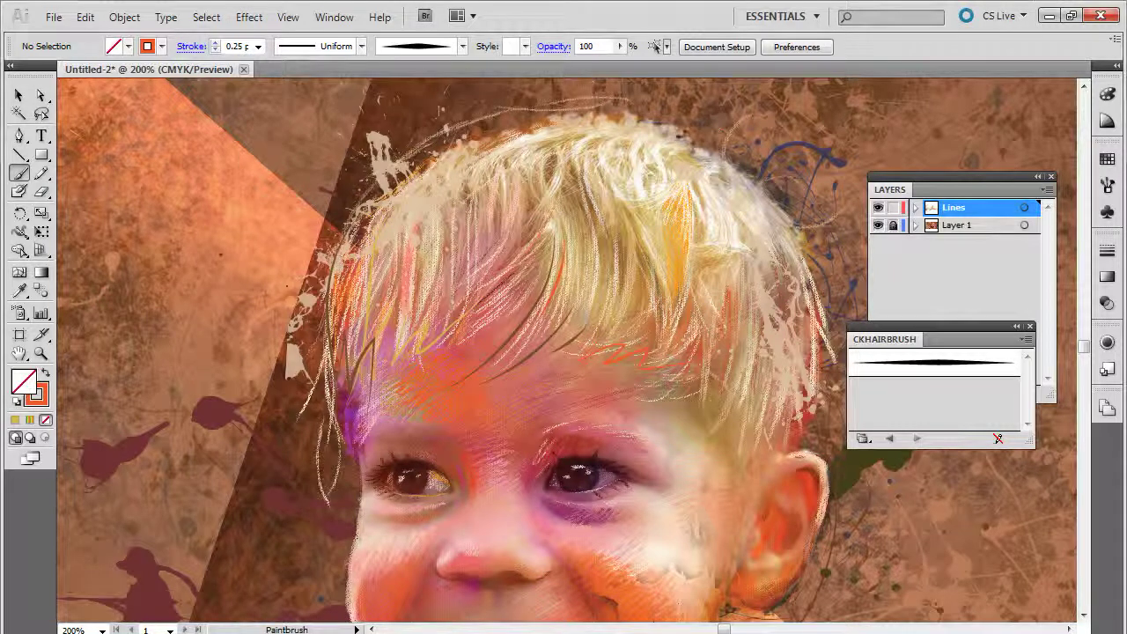
drag(486, 132, 407, 158)
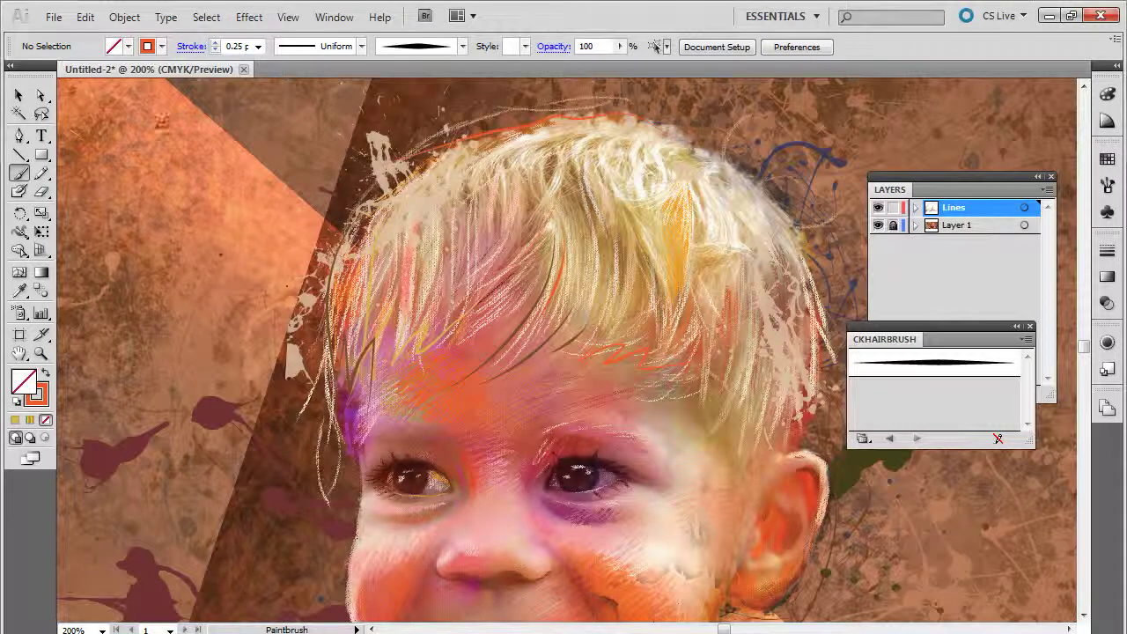
click(161, 46)
click(104, 89)
click(679, 143)
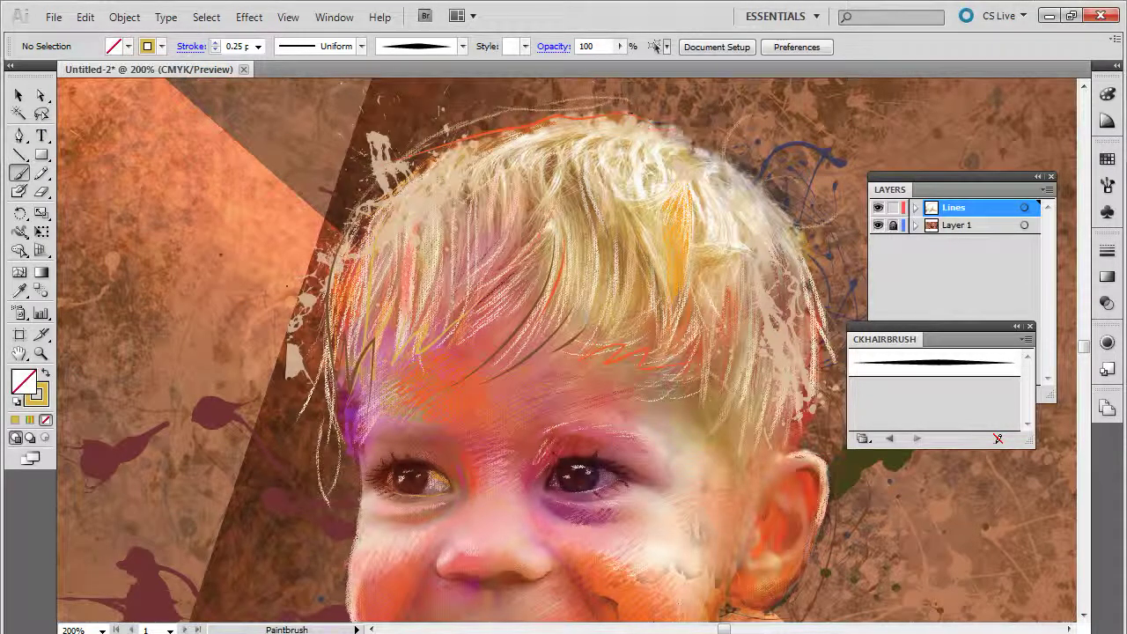
mouse_move(510, 115)
mouse_down()
mouse_move(407, 182)
mouse_move(449, 181)
mouse_up()
drag(462, 141, 421, 169)
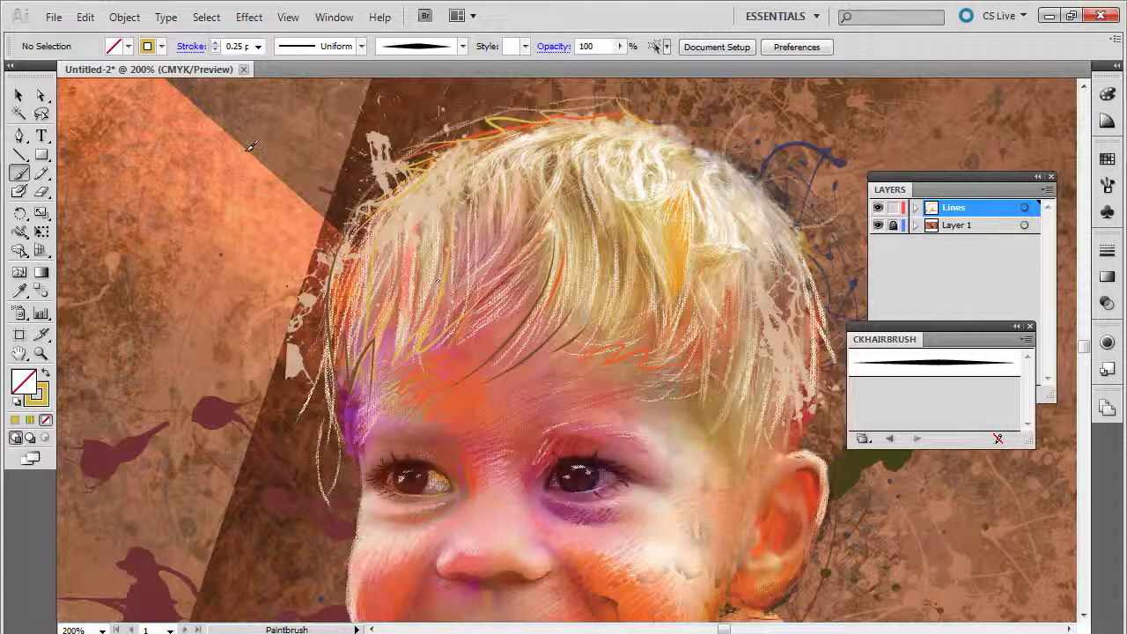
Switch to a dark stroke and paint fine lash strokes under the left eye and around the right
click(161, 46)
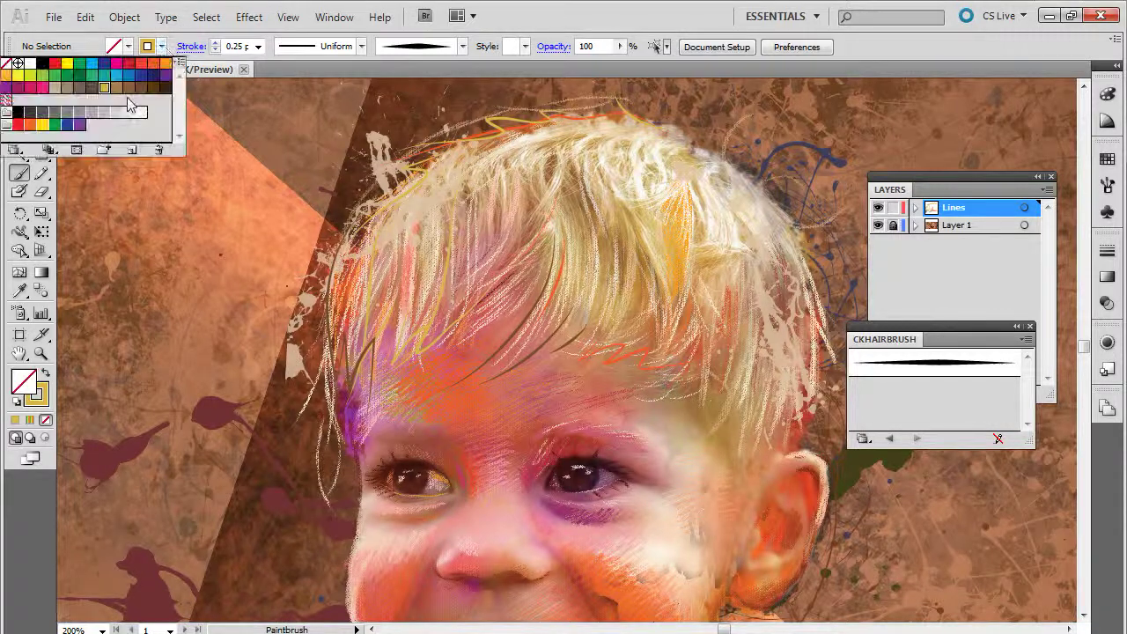
click(7, 76)
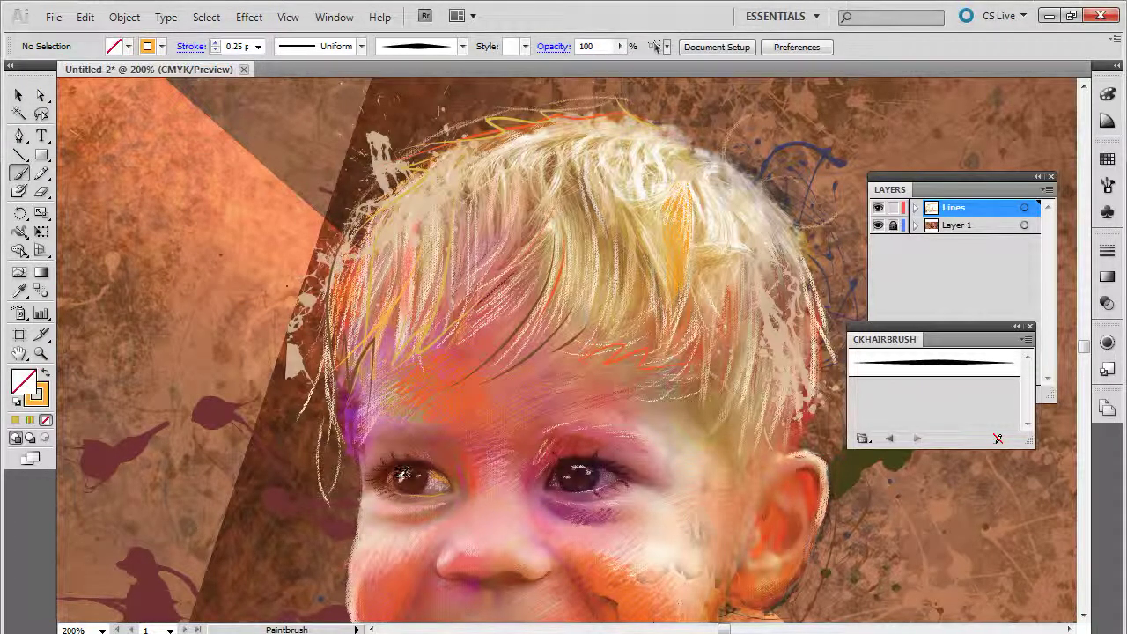
click(161, 46)
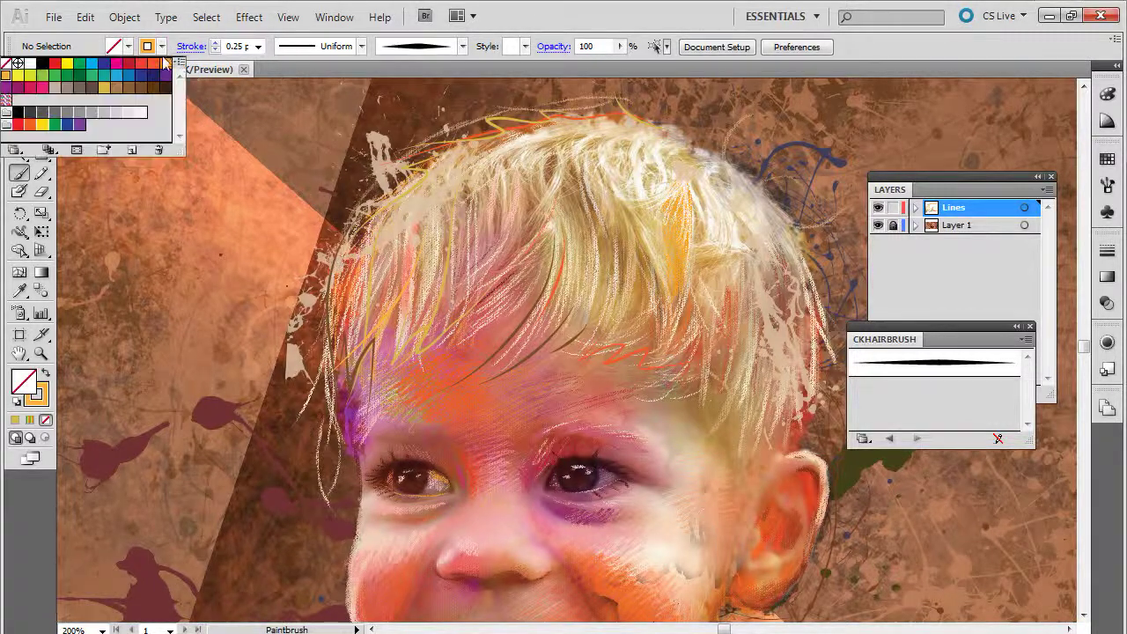
click(165, 88)
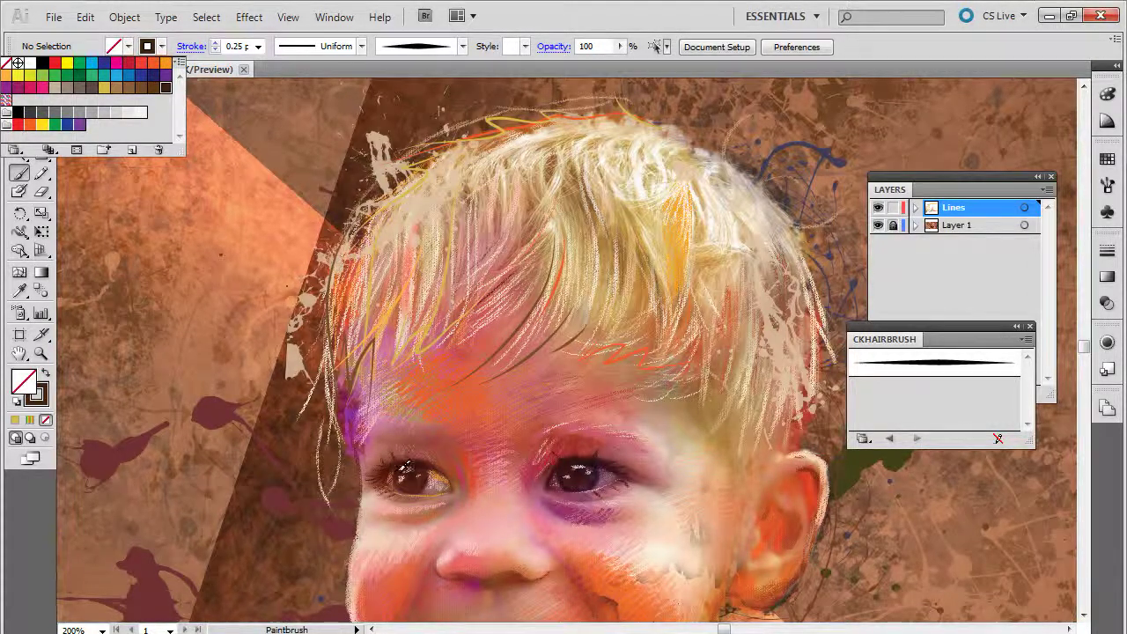
click(405, 468)
mouse_move(405, 468)
mouse_down()
mouse_move(414, 493)
mouse_move(444, 479)
mouse_up()
mouse_move(607, 463)
mouse_down()
mouse_move(563, 461)
mouse_move(612, 444)
mouse_move(599, 454)
mouse_move(627, 454)
mouse_move(563, 446)
mouse_move(592, 445)
mouse_up()
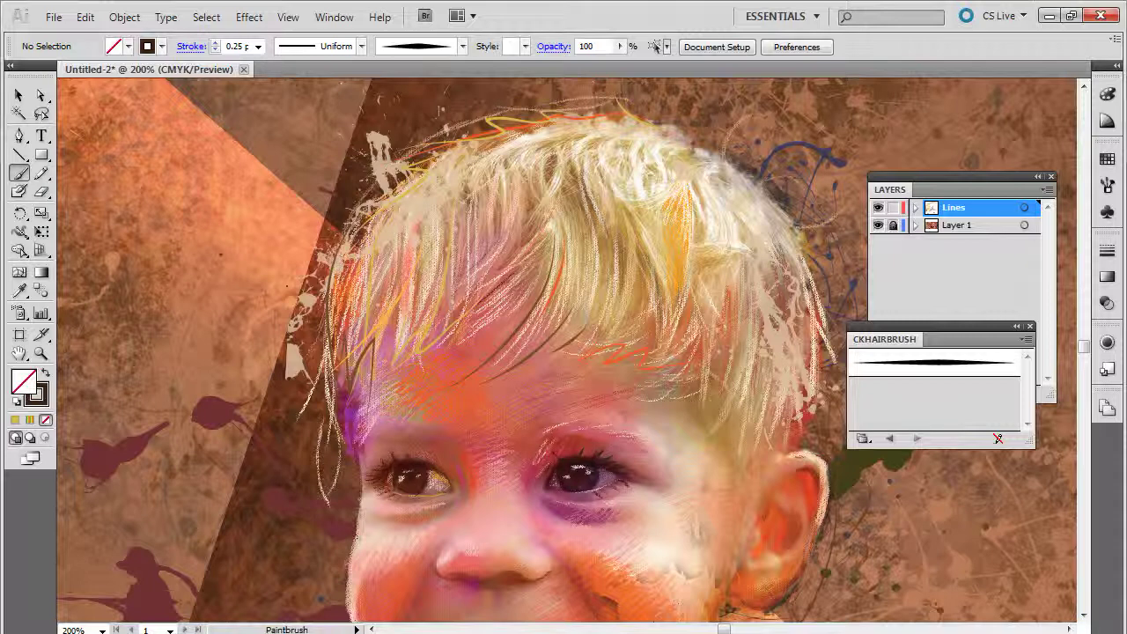
Set the stroke colour to tan and pan down to the child's mouth and shirt
click(161, 46)
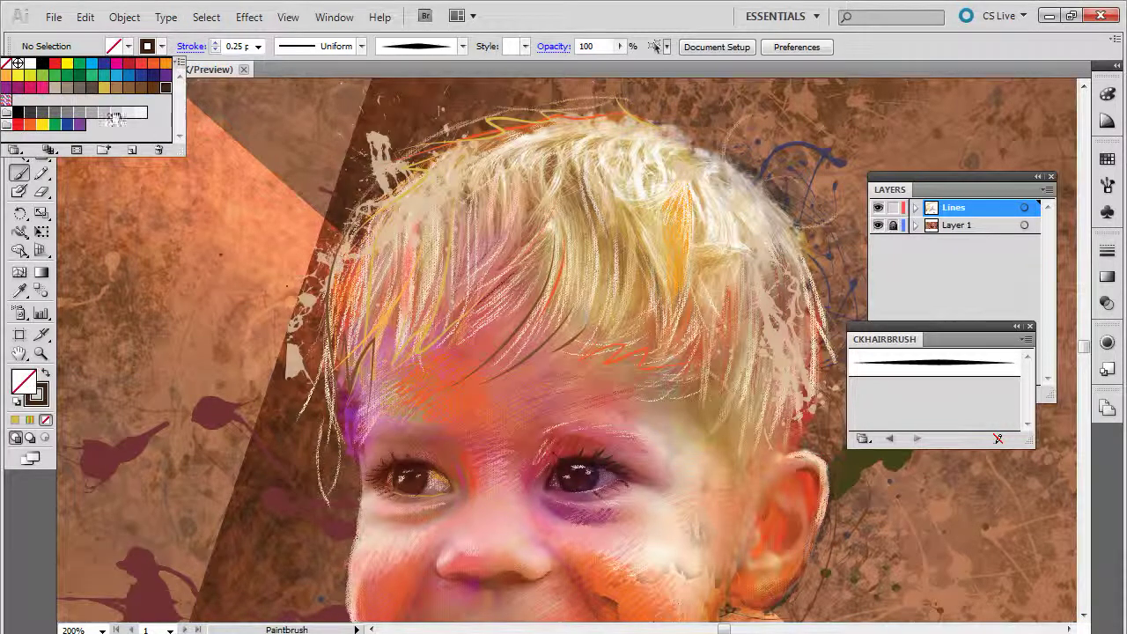
click(67, 88)
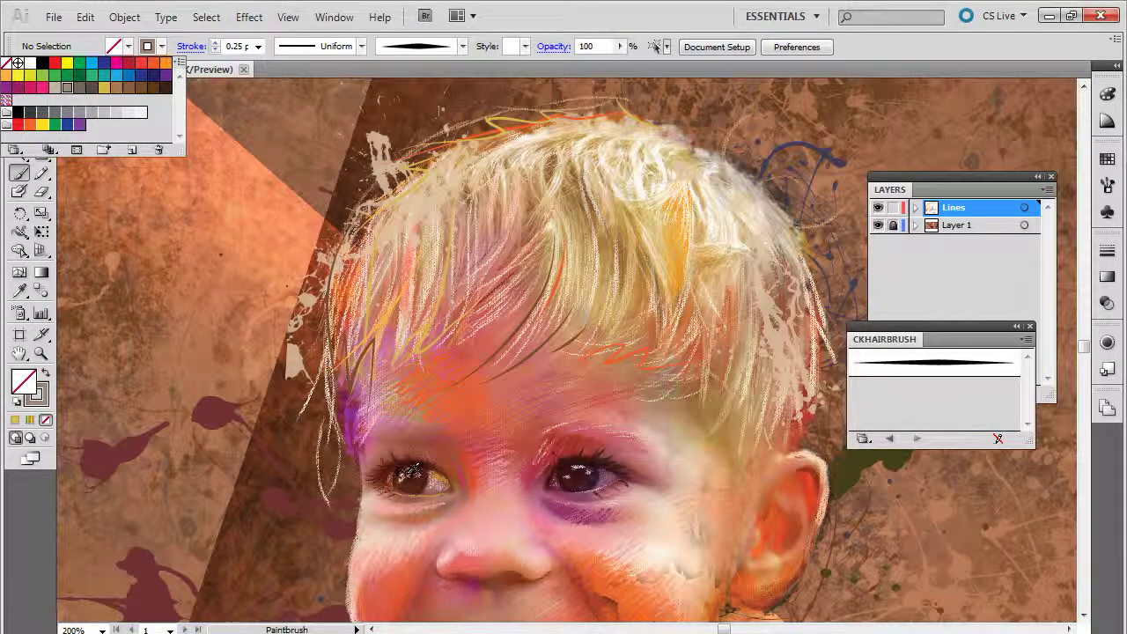
click(396, 463)
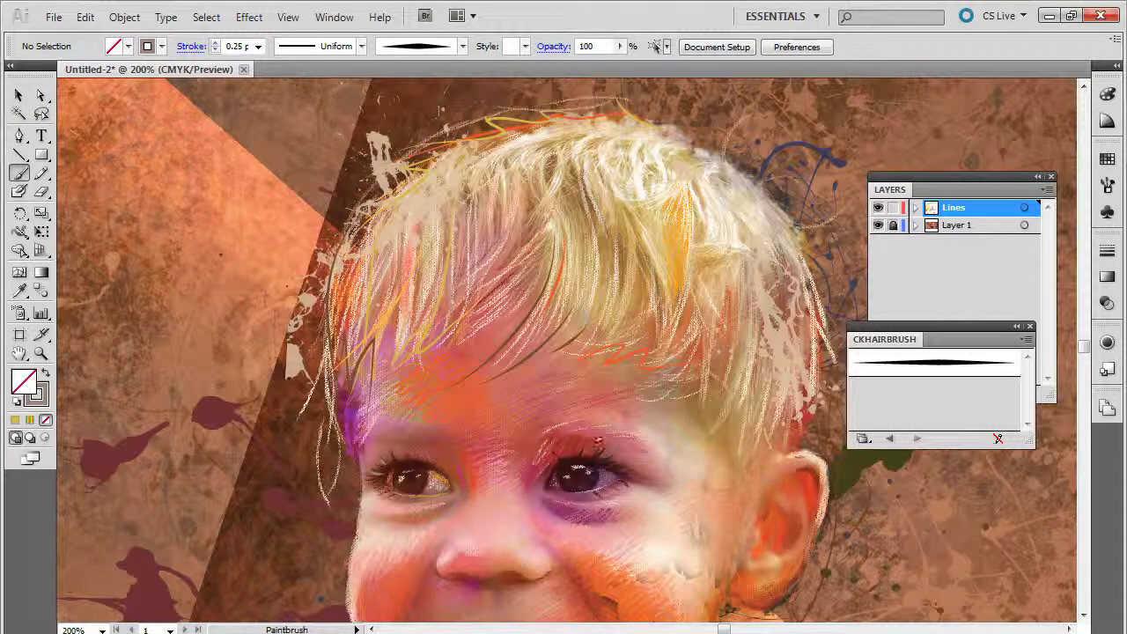
key(space)
mouse_move(589, 514)
mouse_down()
mouse_move(606, 378)
mouse_move(586, 352)
mouse_move(660, 216)
mouse_move(646, 196)
mouse_up()
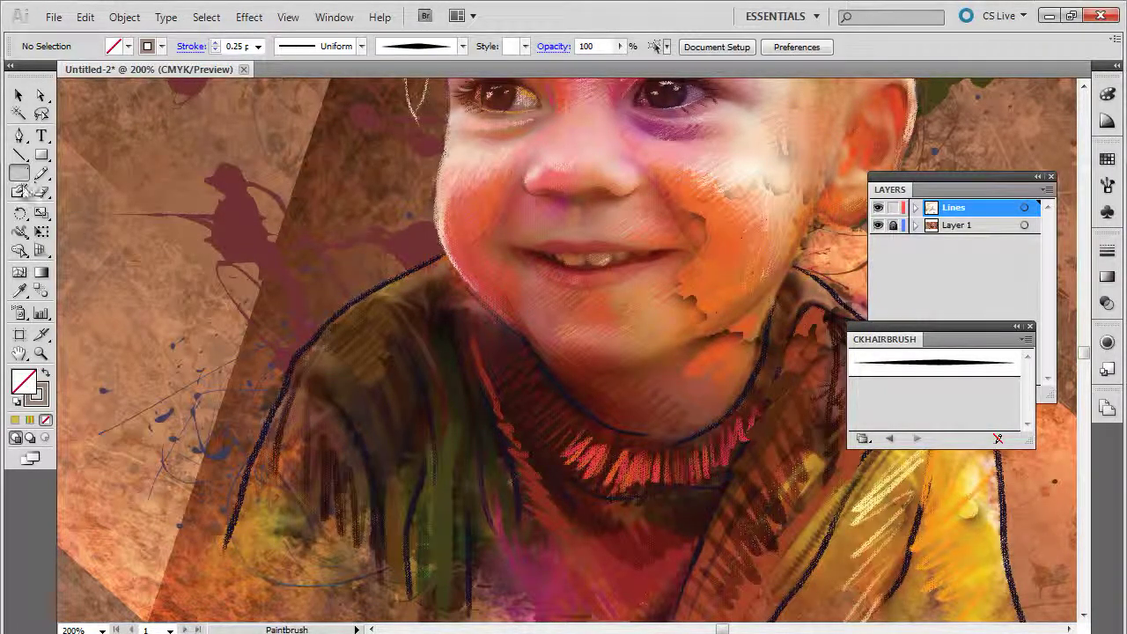
Paint a thick orange 2 pt stroke down from the shoulder
click(161, 46)
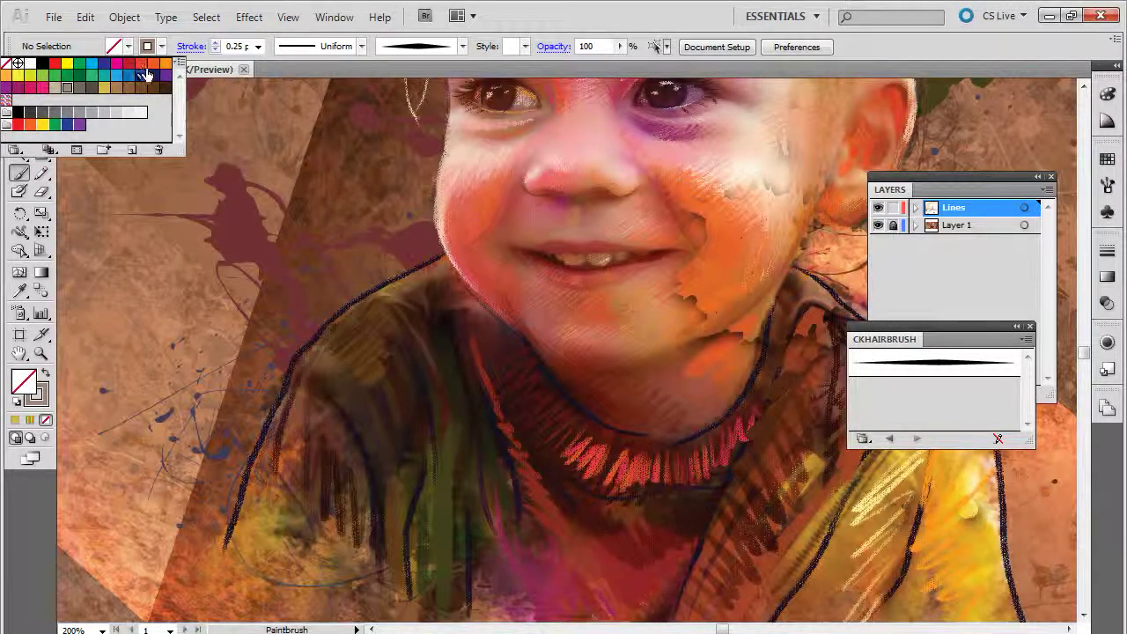
click(166, 62)
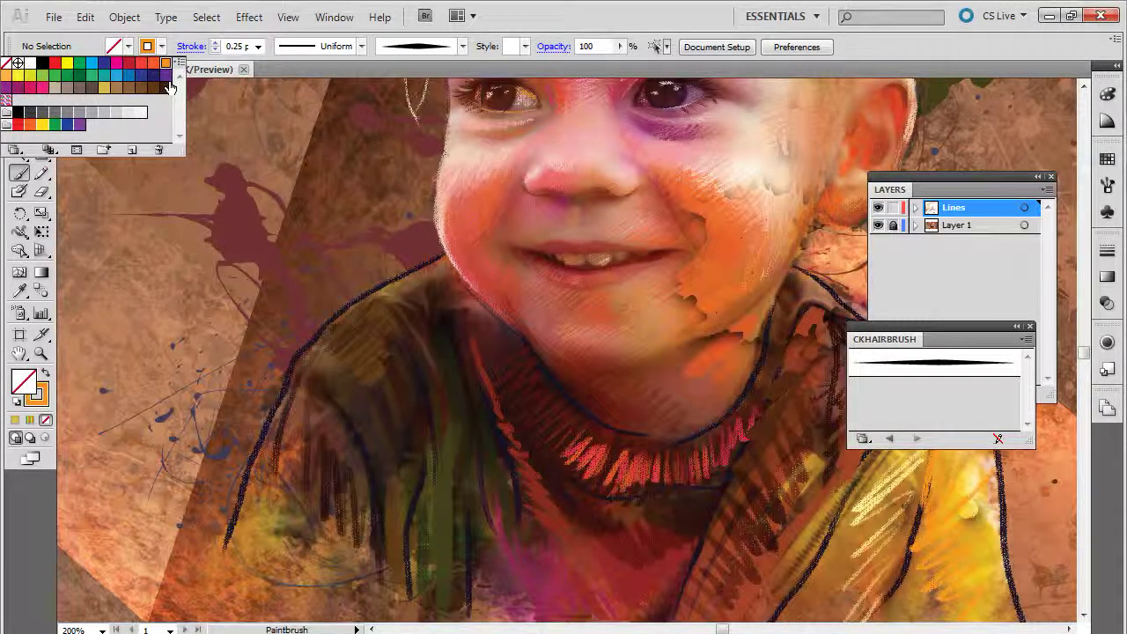
click(215, 42)
click(216, 42)
click(216, 42)
click(215, 43)
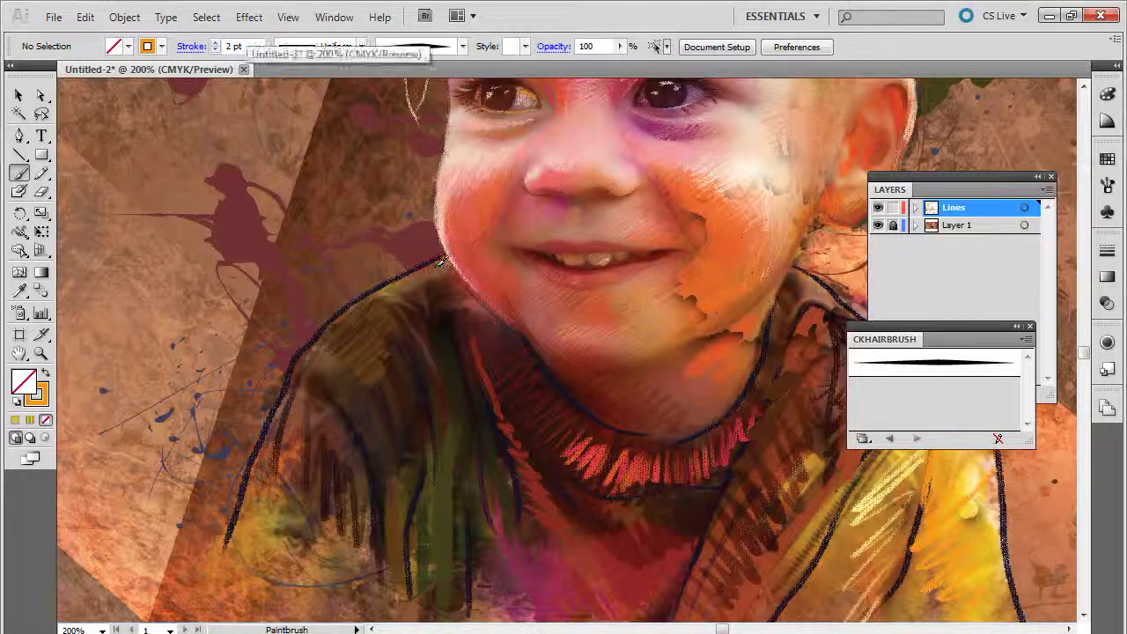
drag(440, 257, 227, 580)
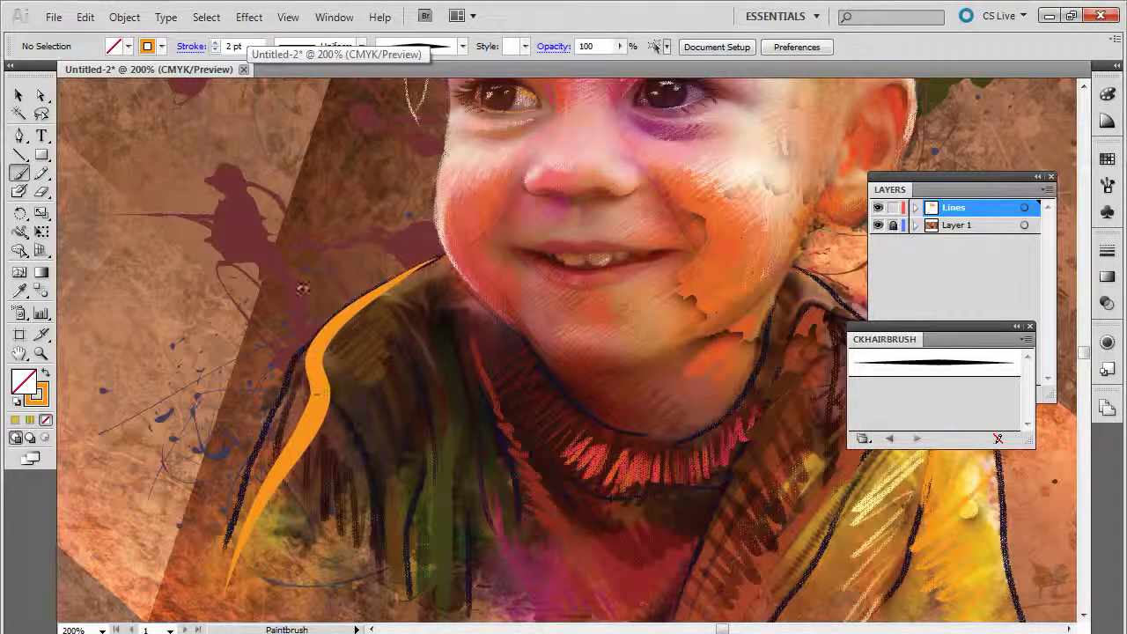
Paint two 1 pt red strokes, one beside the orange stroke and one over the shirt
click(258, 47)
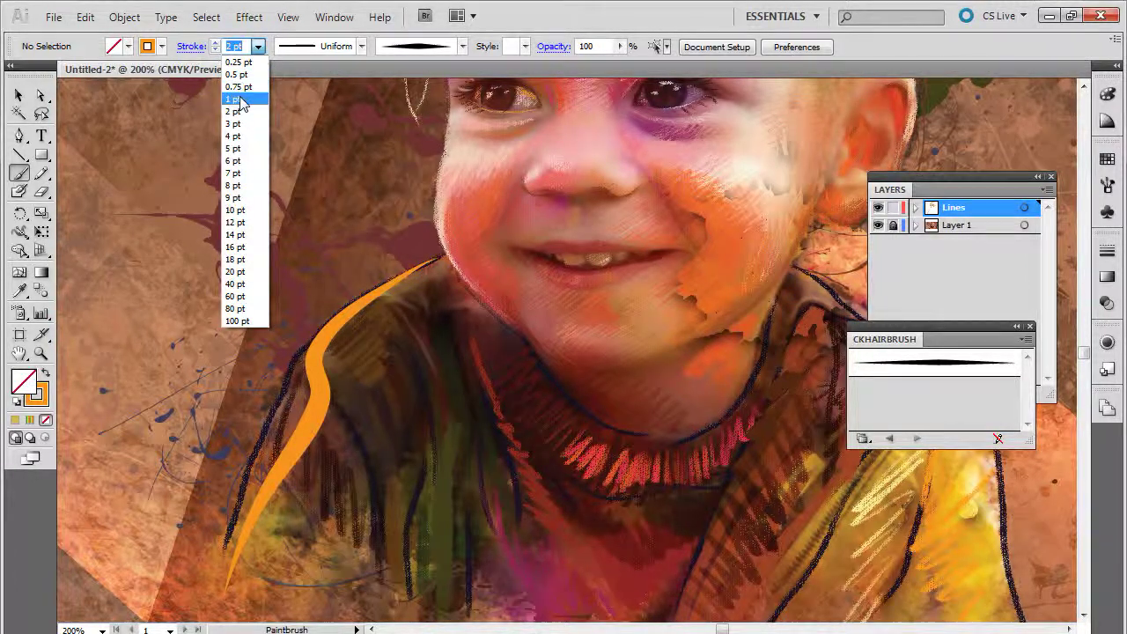
click(233, 99)
click(161, 47)
click(141, 63)
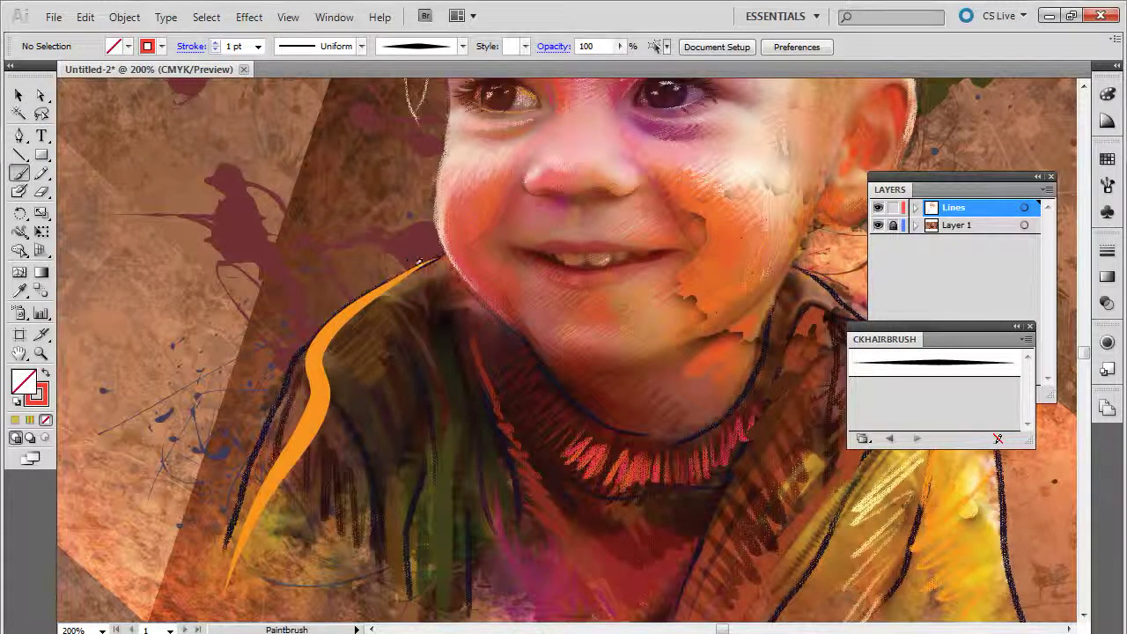
drag(419, 261, 151, 504)
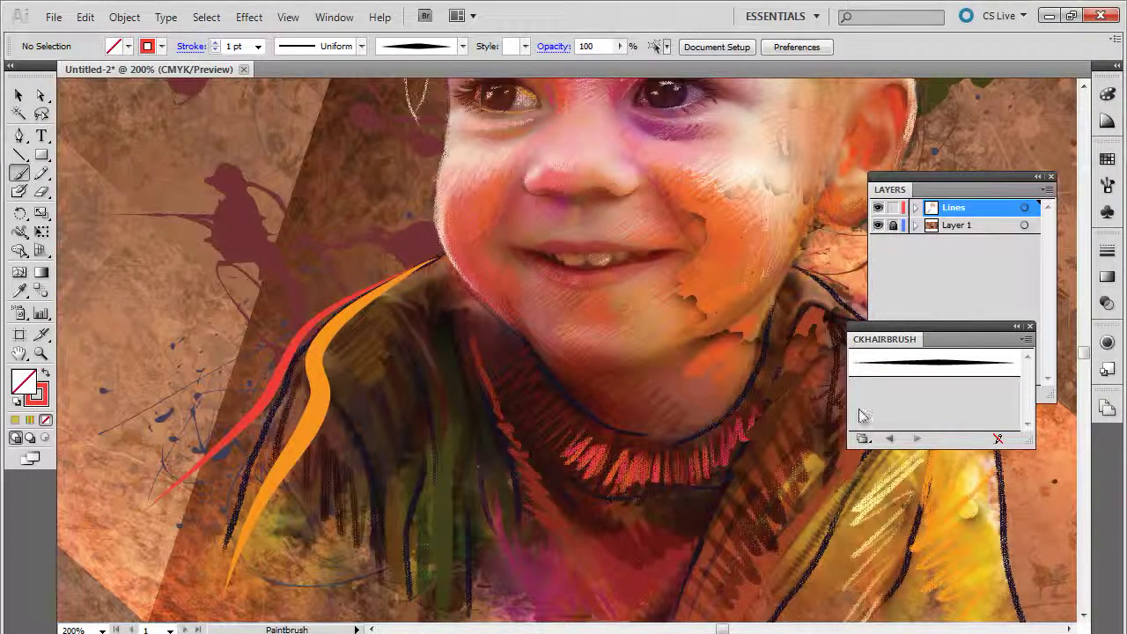
drag(440, 365, 476, 605)
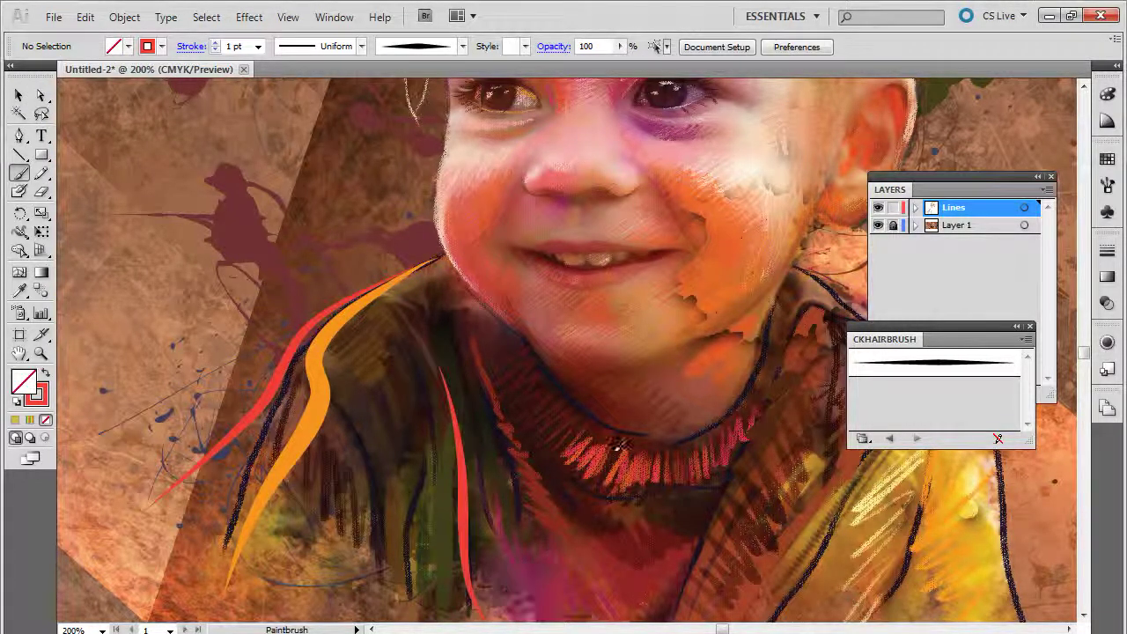
Paint a purple stroke down the right shoulder, redrawing it to reach lower
key(space)
drag(676, 476, 438, 384)
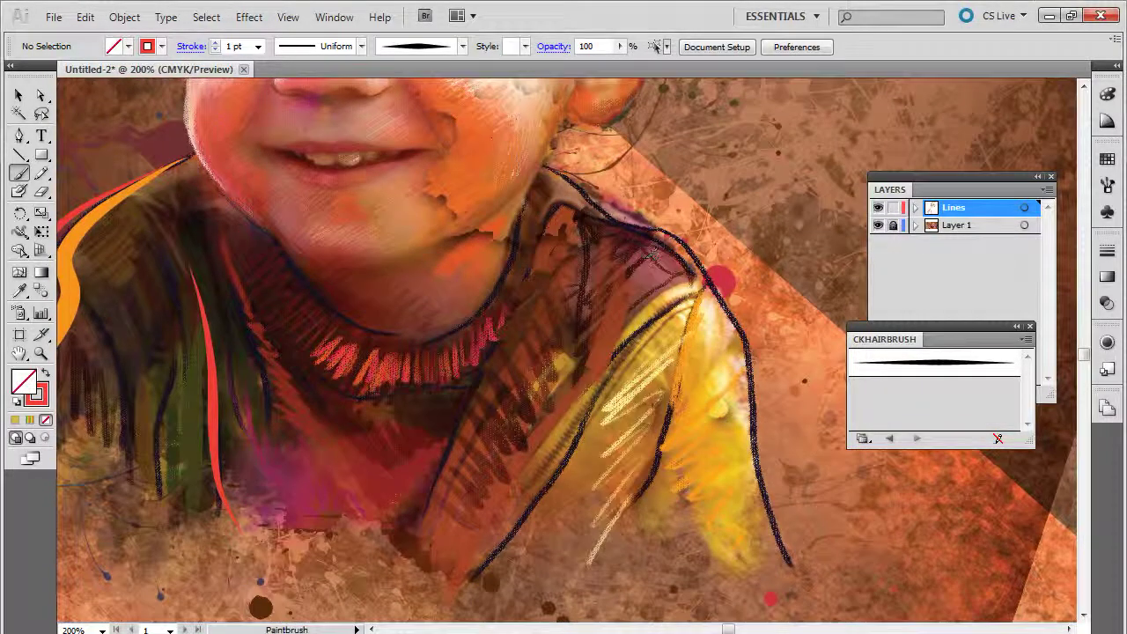
click(161, 46)
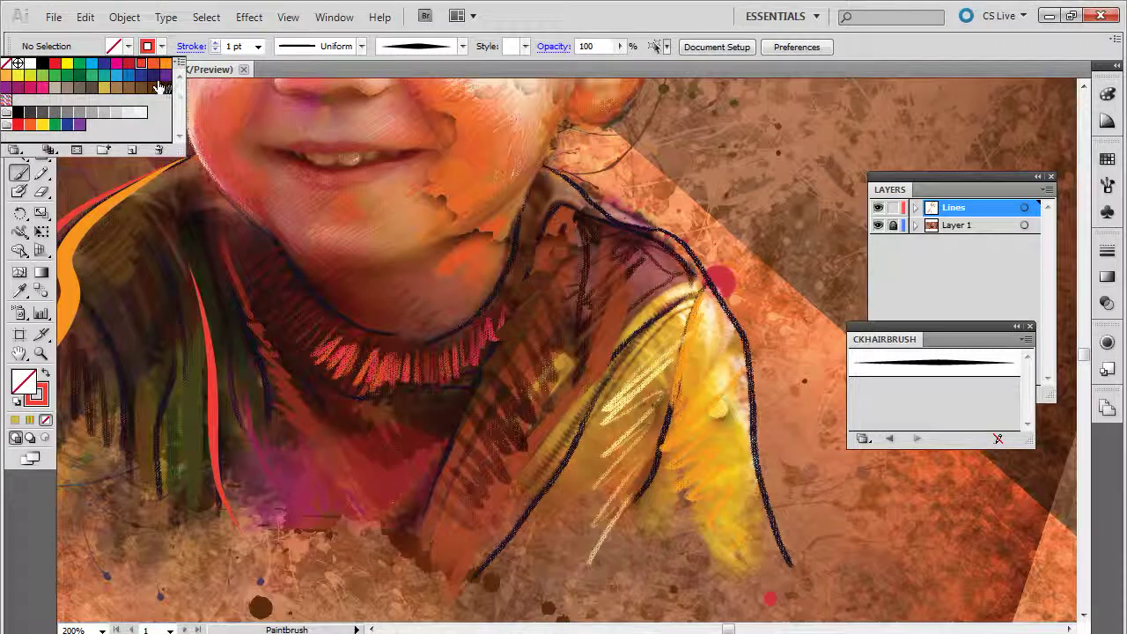
click(163, 79)
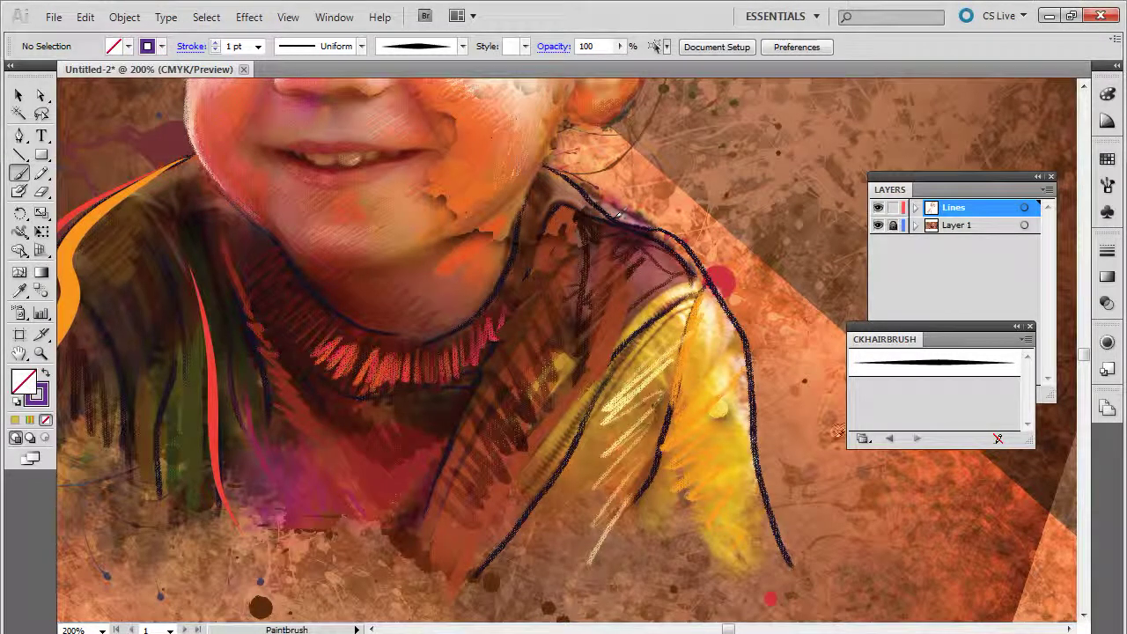
mouse_move(552, 170)
mouse_down()
mouse_move(615, 211)
mouse_move(779, 508)
mouse_up()
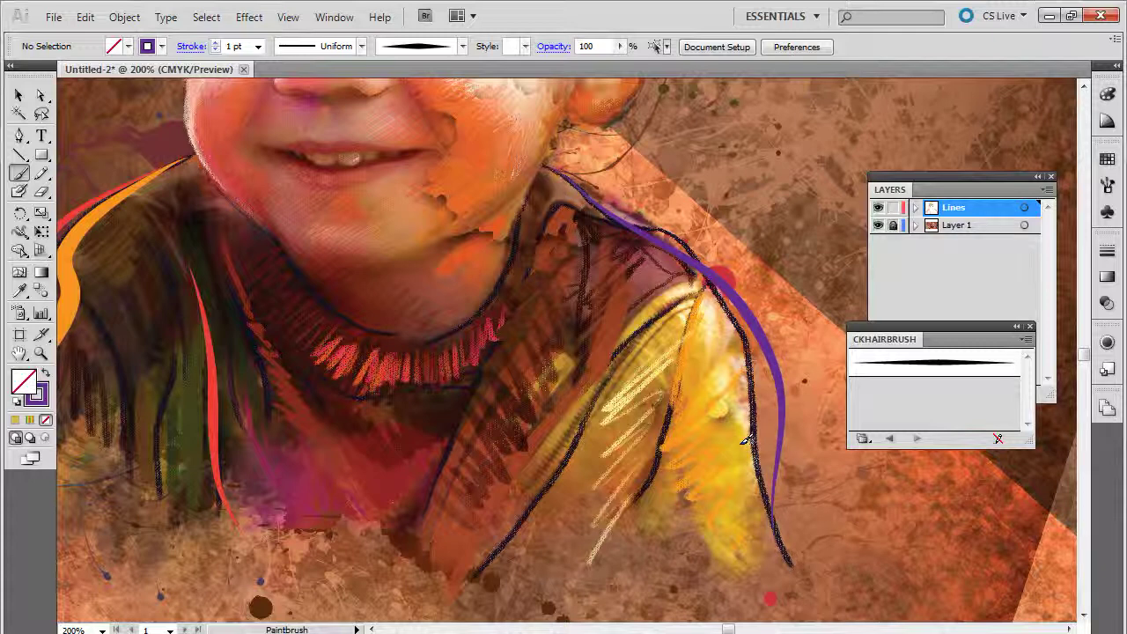
drag(561, 175, 801, 504)
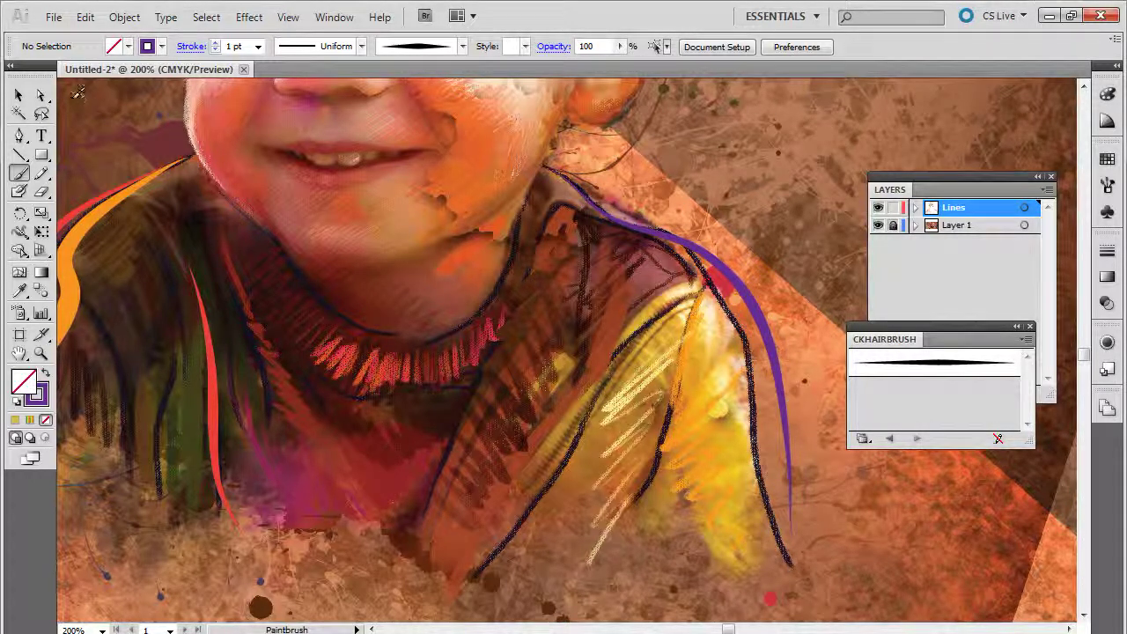
click(40, 94)
Drag the purple stroke's anchor points so its curve hugs the shoulder edge
click(746, 300)
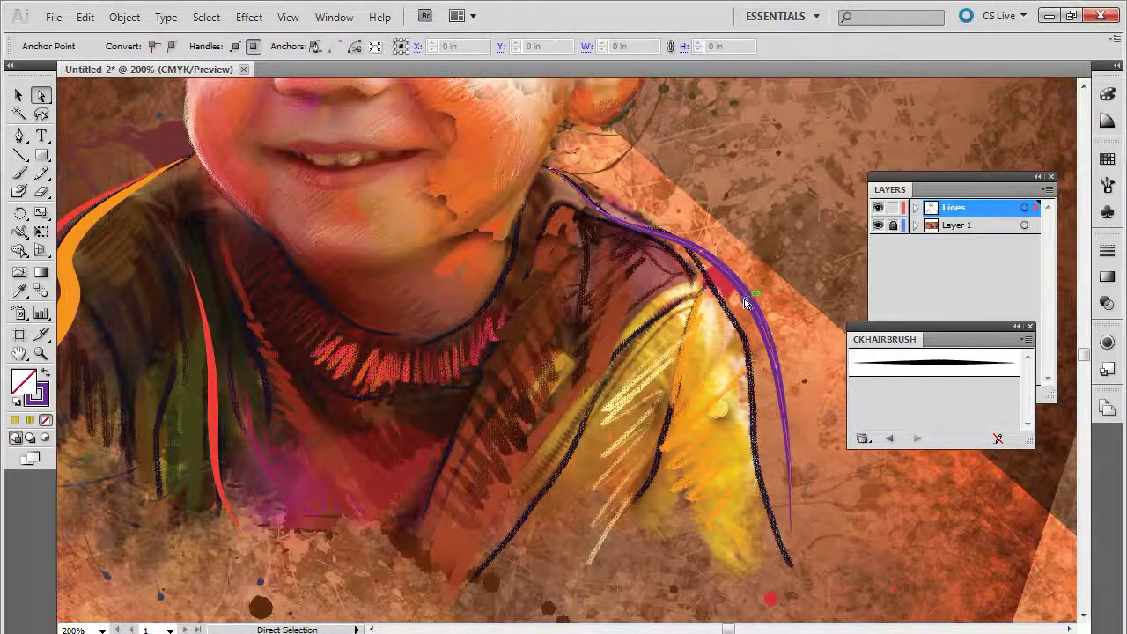
drag(778, 373, 759, 379)
click(790, 469)
drag(790, 469, 768, 480)
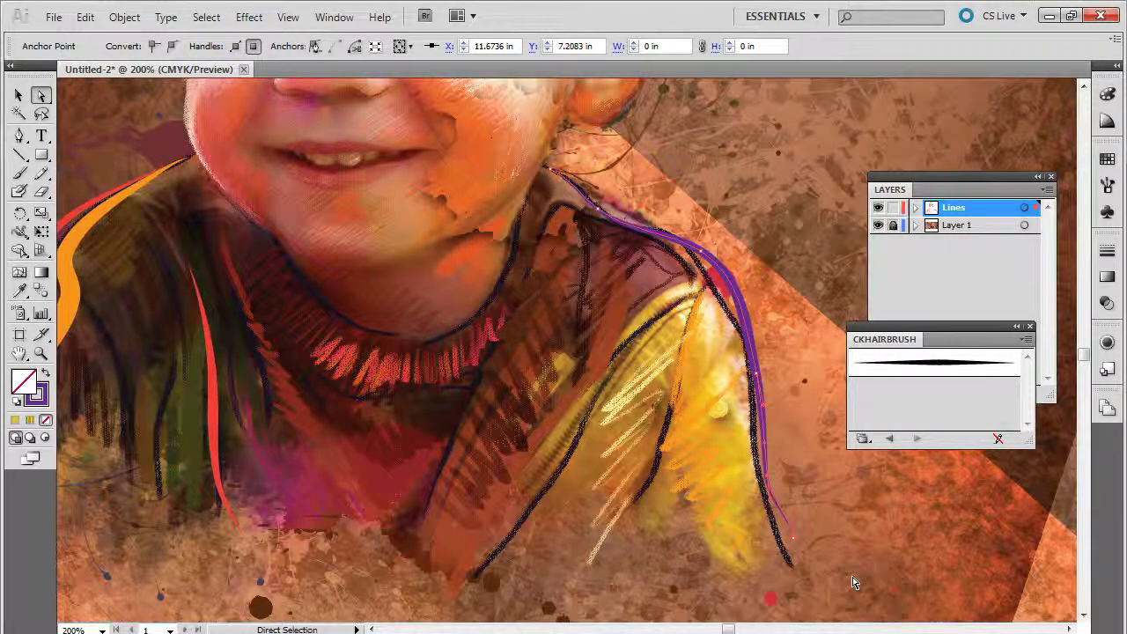
drag(701, 256, 702, 269)
click(605, 218)
drag(605, 219, 686, 239)
click(645, 242)
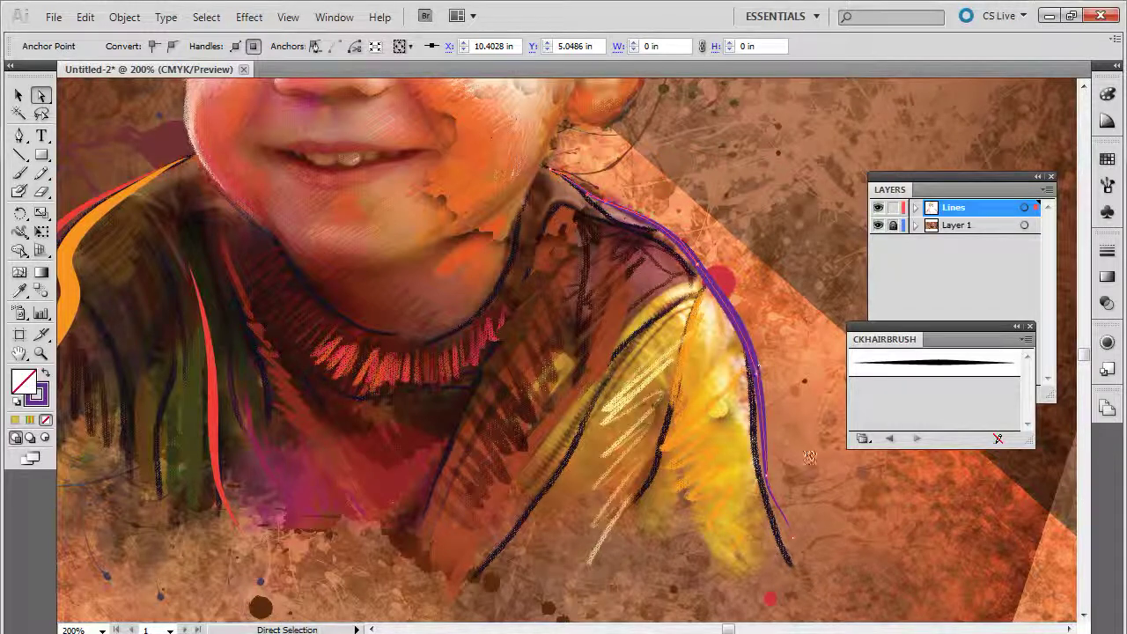
Deselect the stroke, then zoom out and pan up to the child's face
click(20, 97)
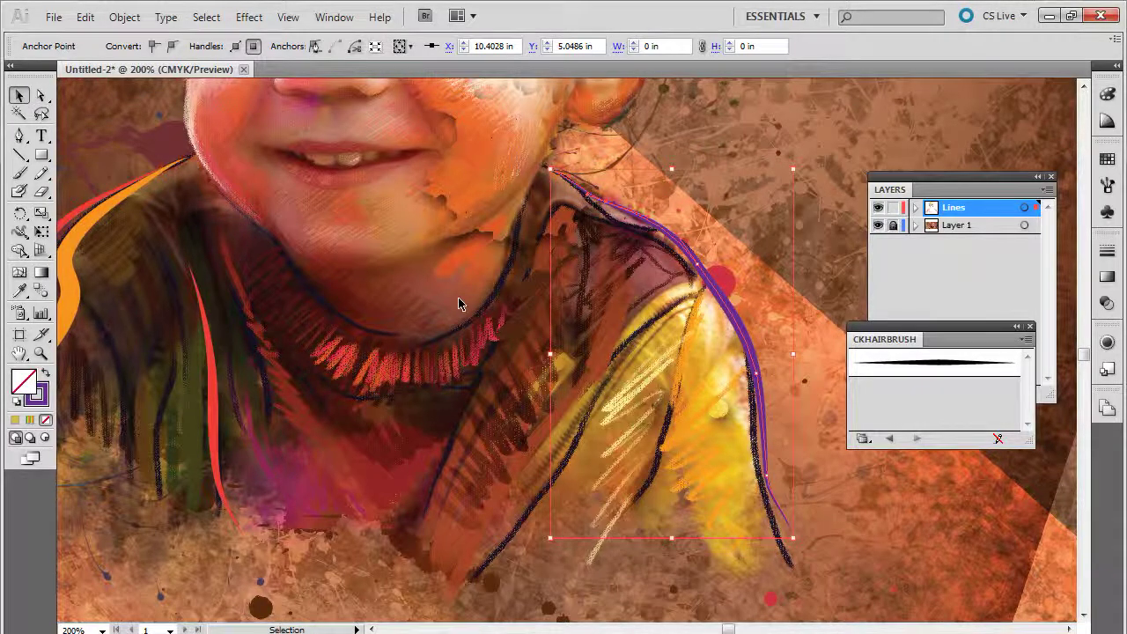
click(227, 191)
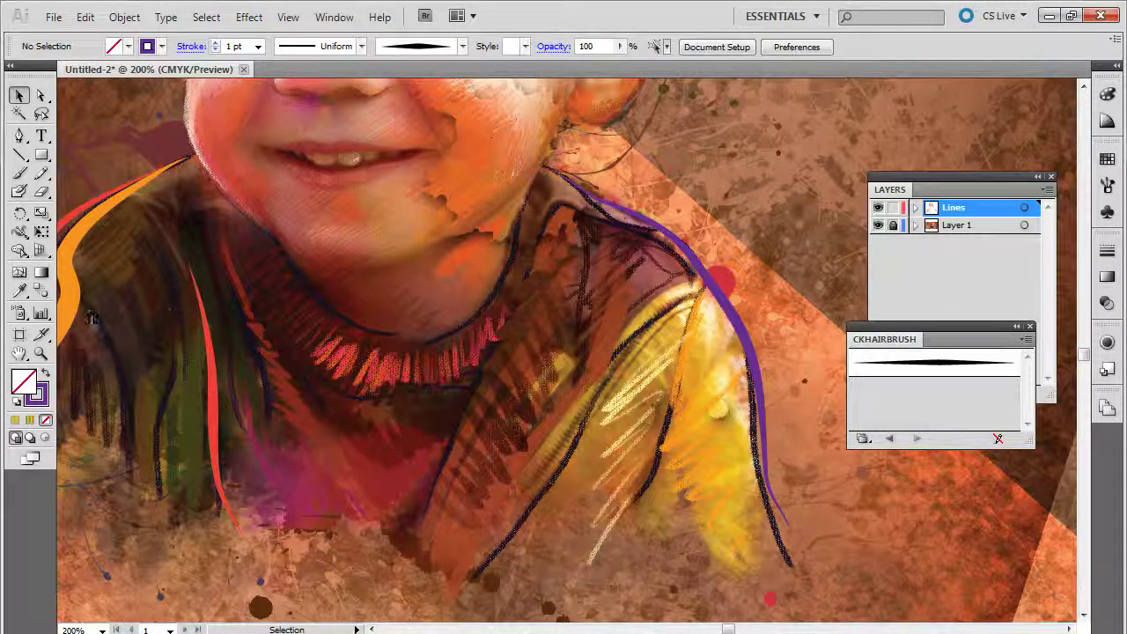
click(40, 353)
alt+click(484, 302)
drag(573, 232, 531, 461)
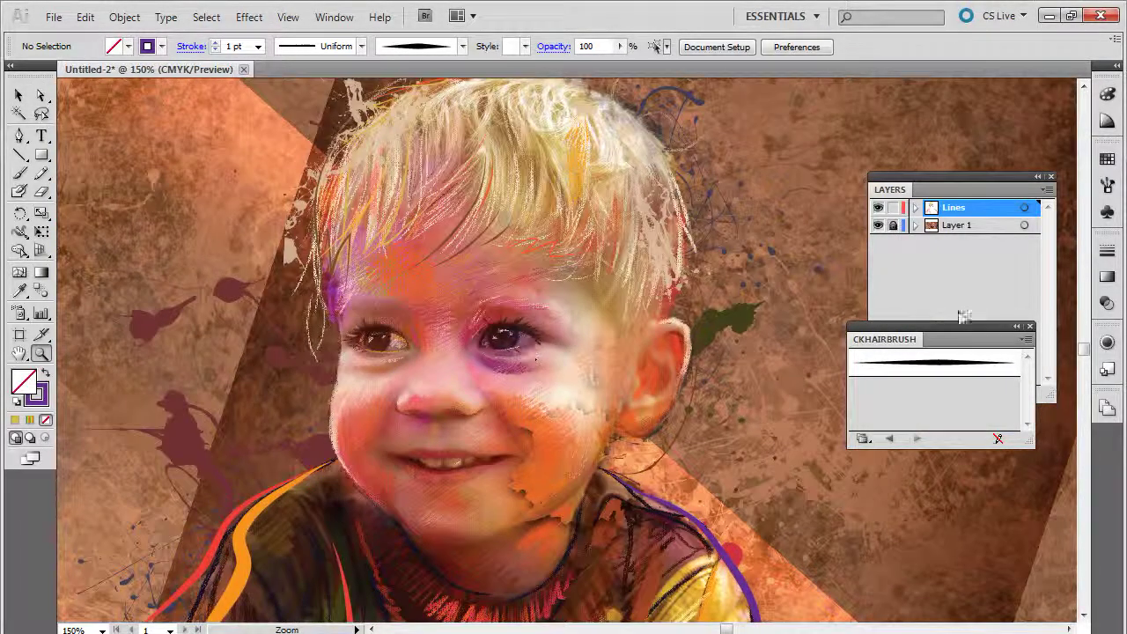
Zoom out to 66.67% and hide Layer 1 so only the Lines strokes show
click(878, 225)
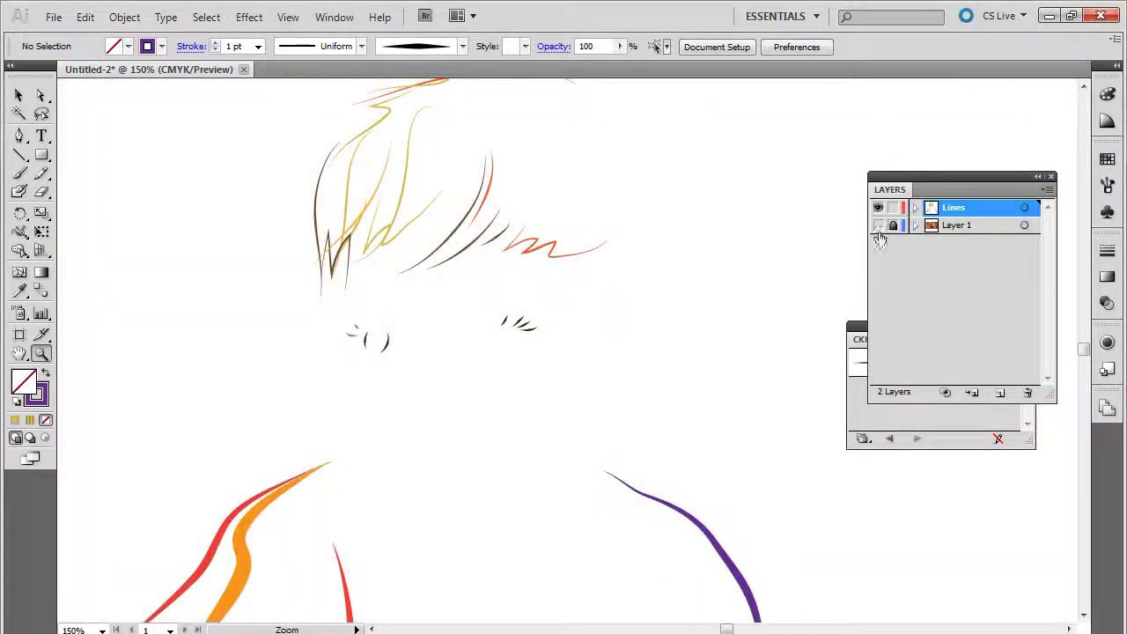
click(878, 226)
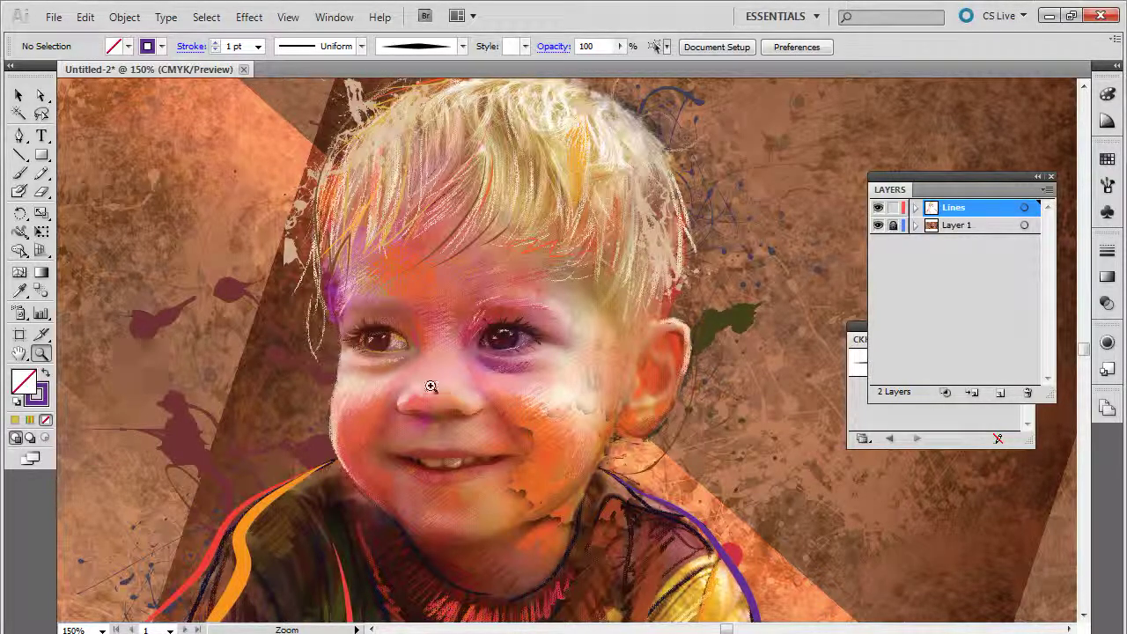
alt+click(515, 433)
alt+click(557, 438)
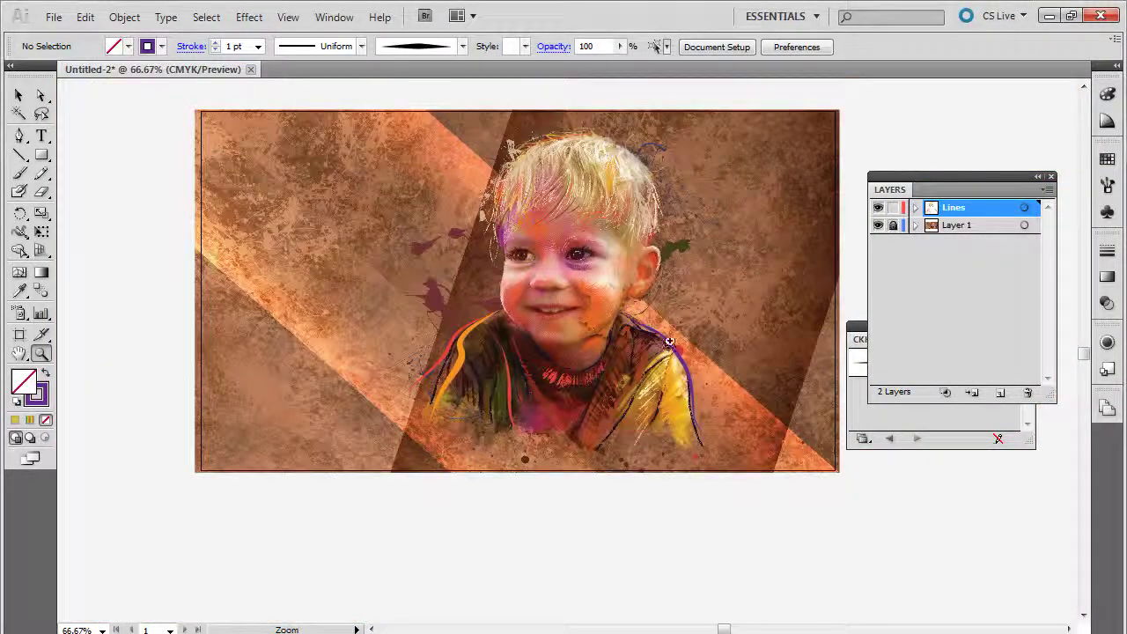
click(878, 226)
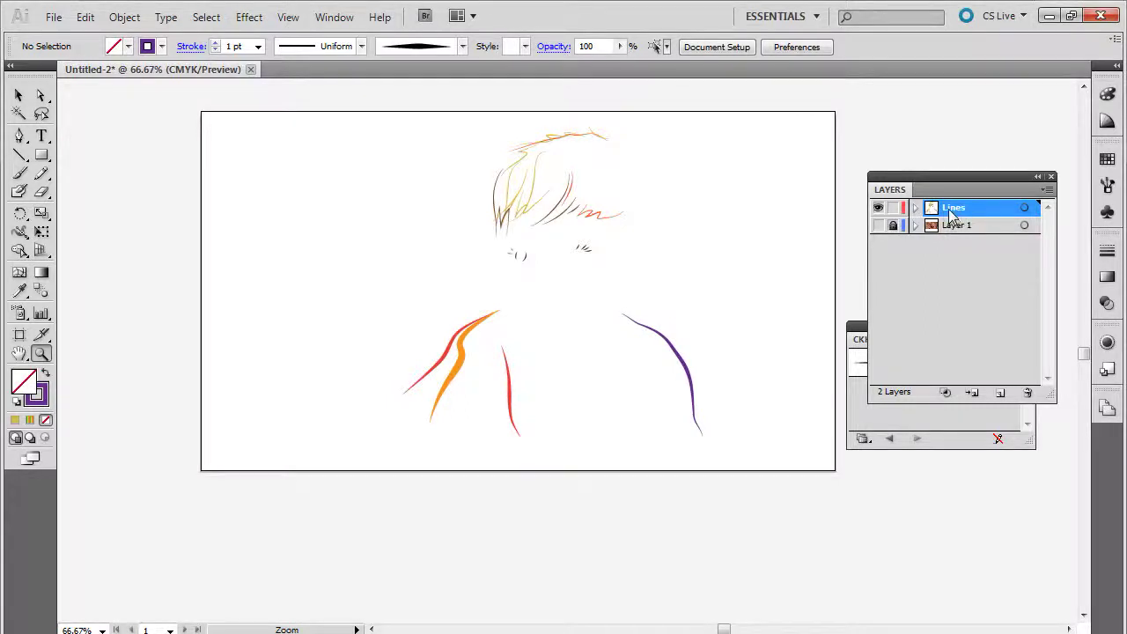
Select all the line strokes, apply Object > Expand Appearance, and zoom in on the hair
click(18, 95)
drag(310, 117, 777, 471)
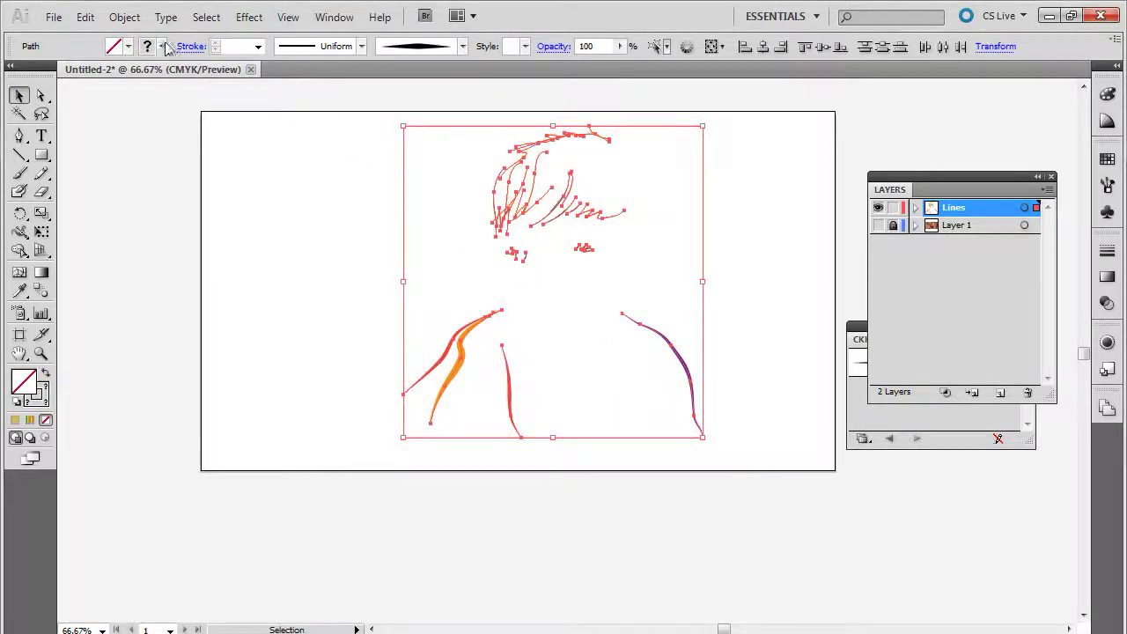
click(124, 17)
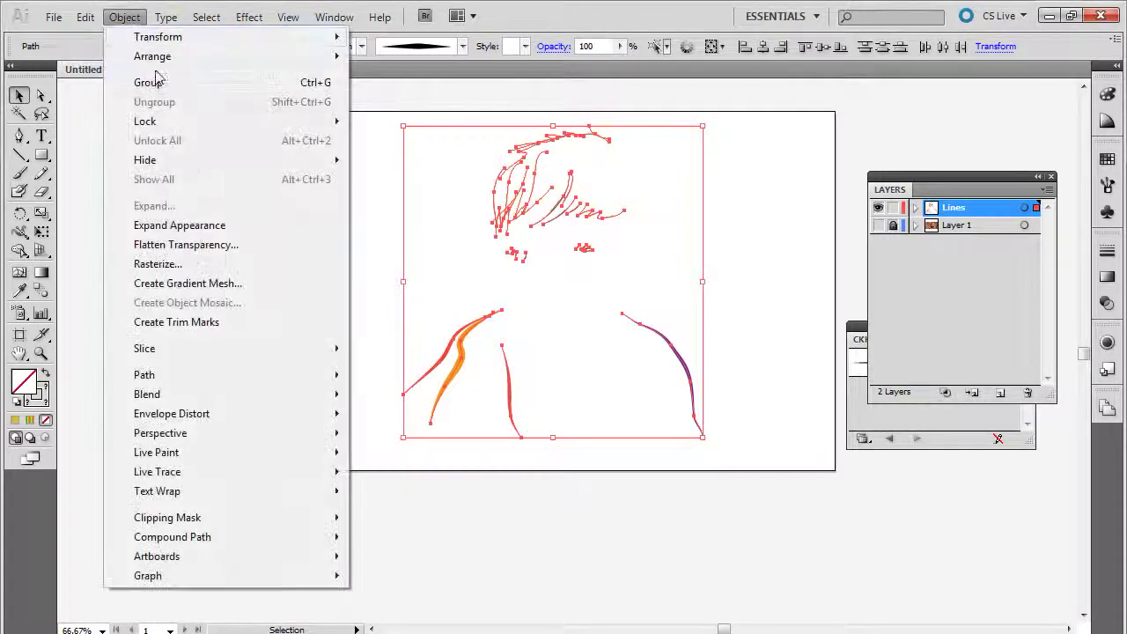
click(182, 227)
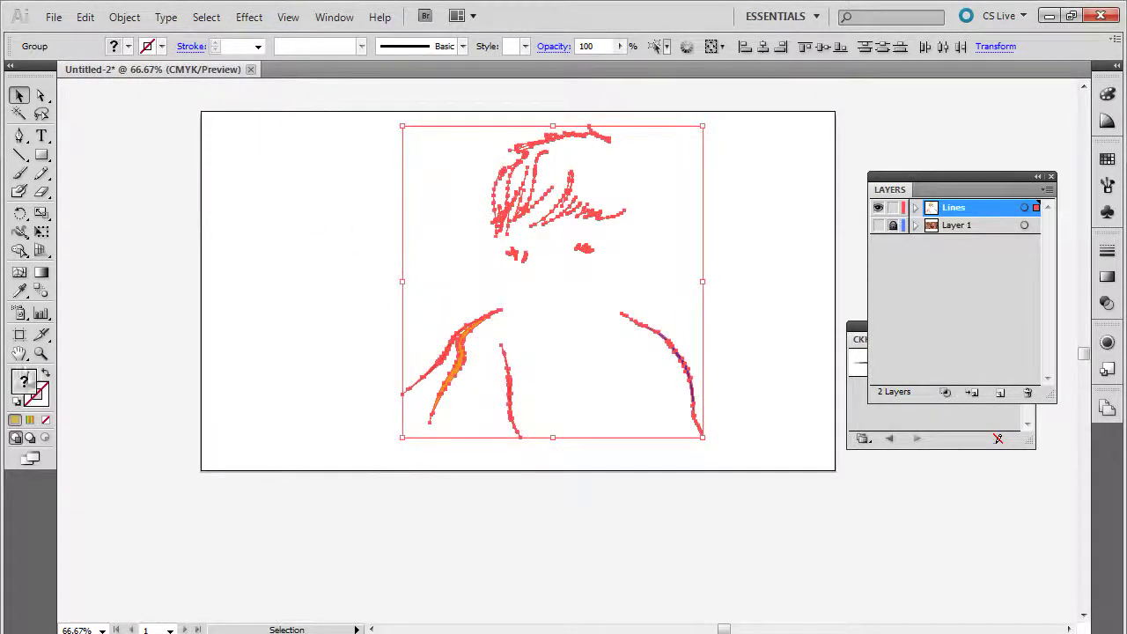
click(40, 353)
click(526, 239)
click(609, 231)
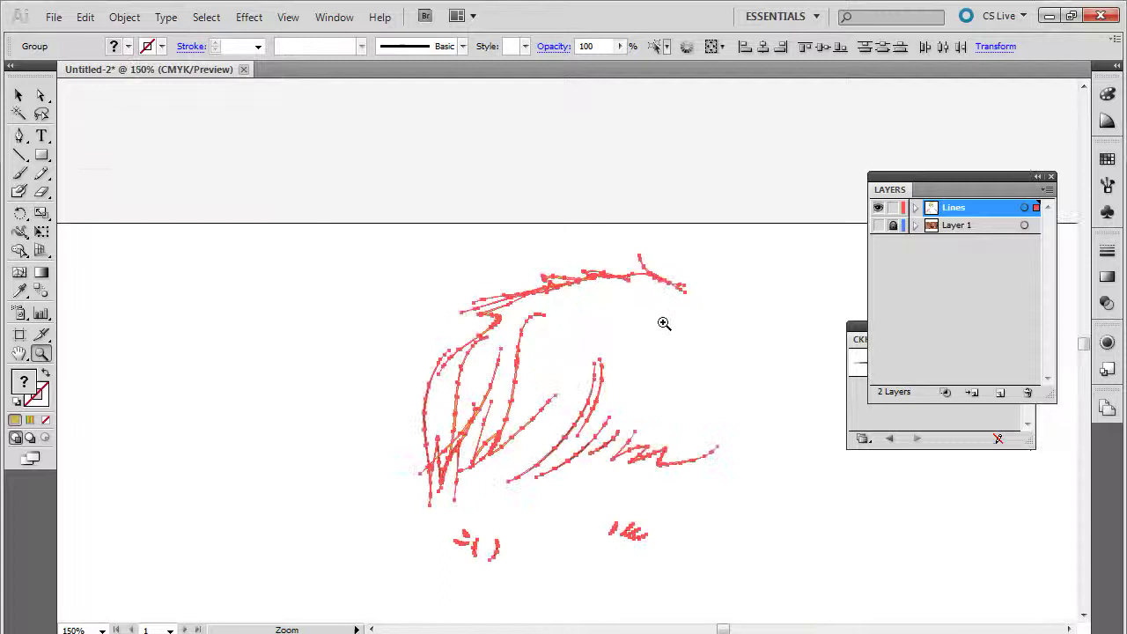
click(664, 323)
Zoom back out to the whole artboard, then select all and copy the expanded strokes
click(19, 95)
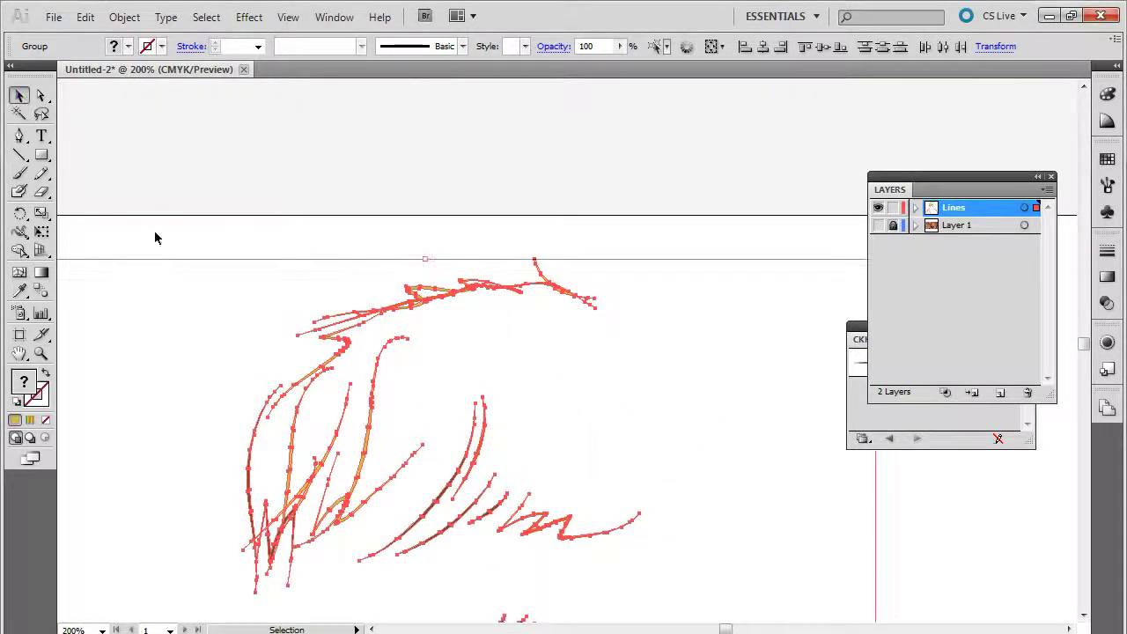
click(155, 238)
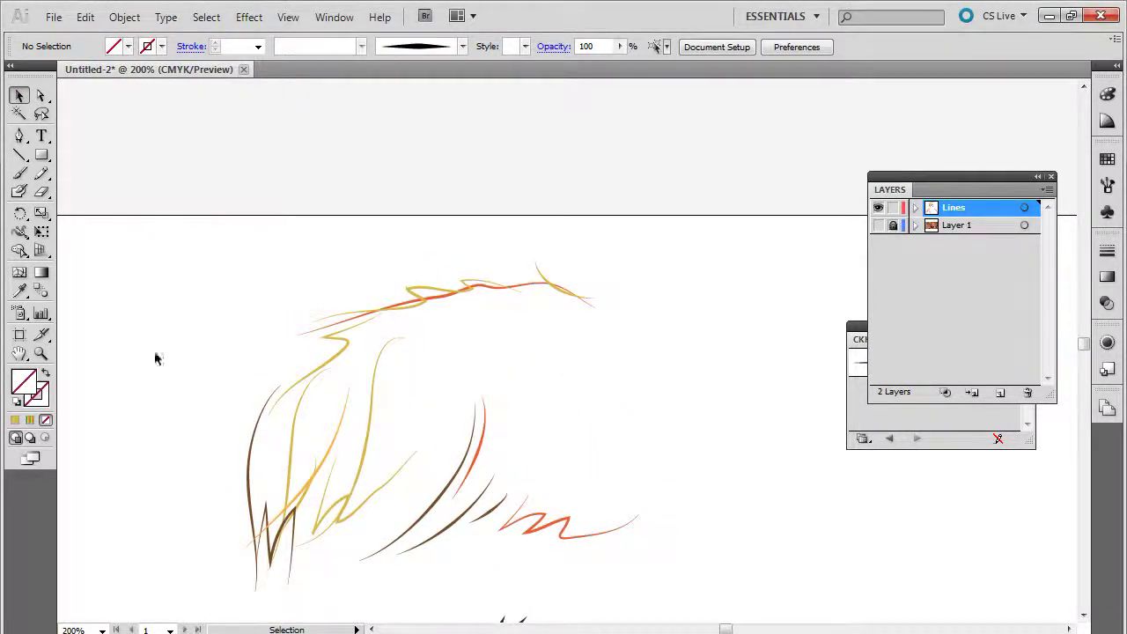
click(41, 353)
alt+click(502, 420)
alt+click(537, 442)
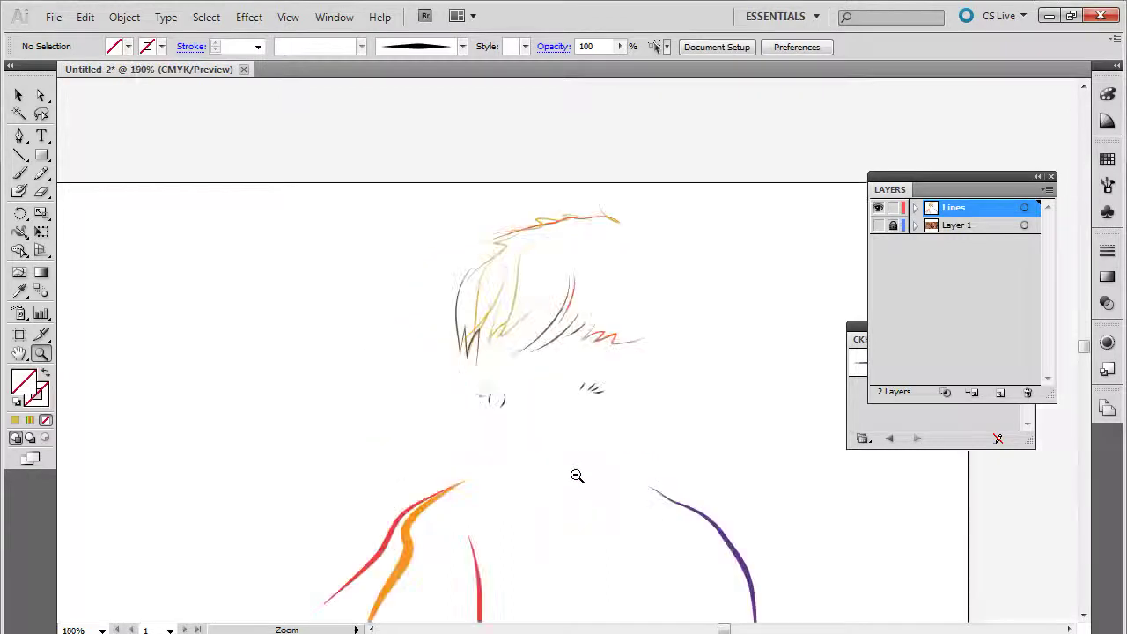
alt+click(617, 453)
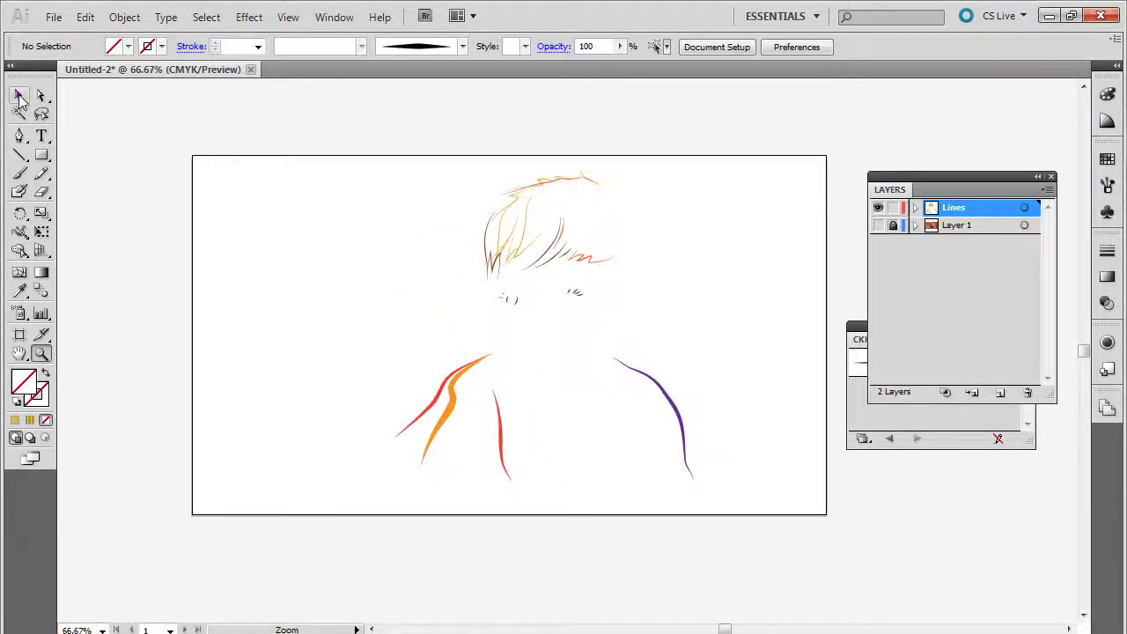
key(ctrl+a)
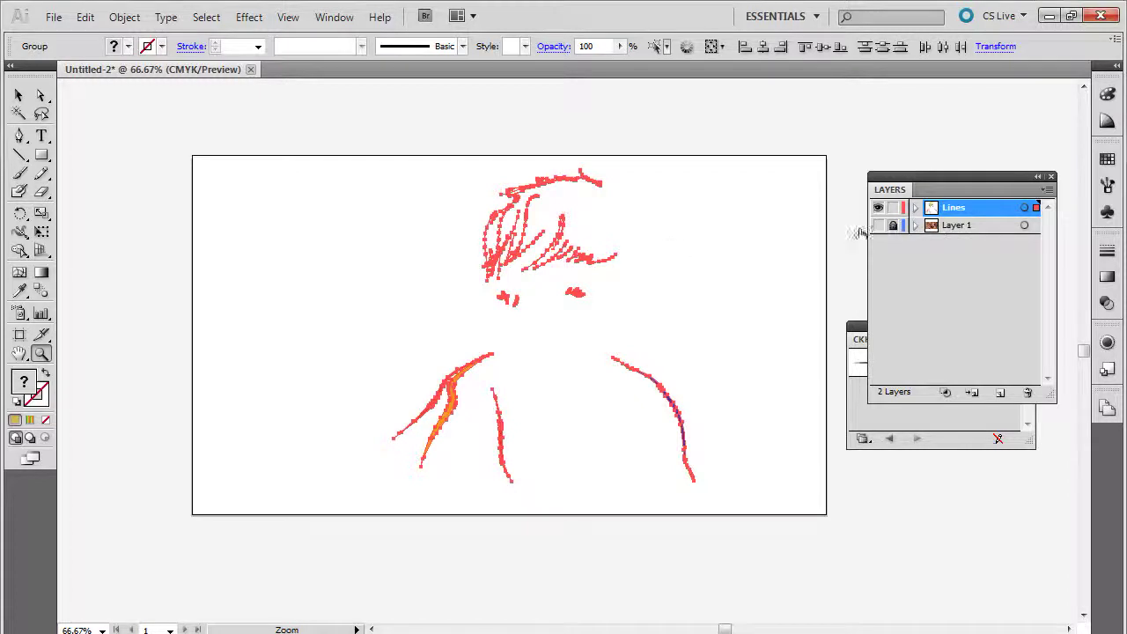
key(ctrl+a)
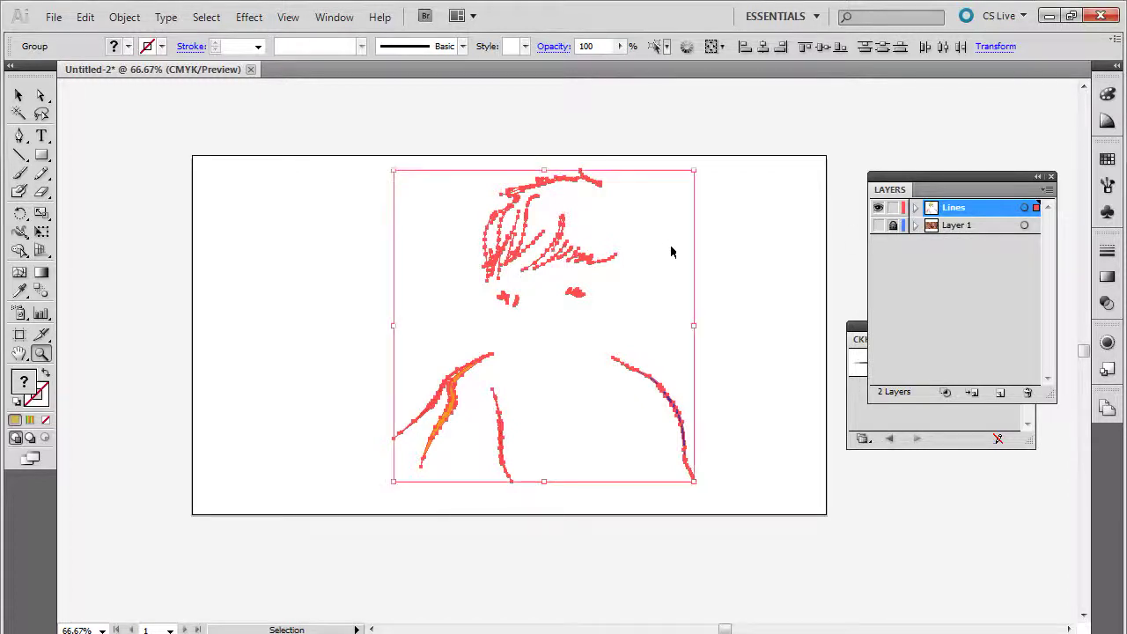
click(397, 596)
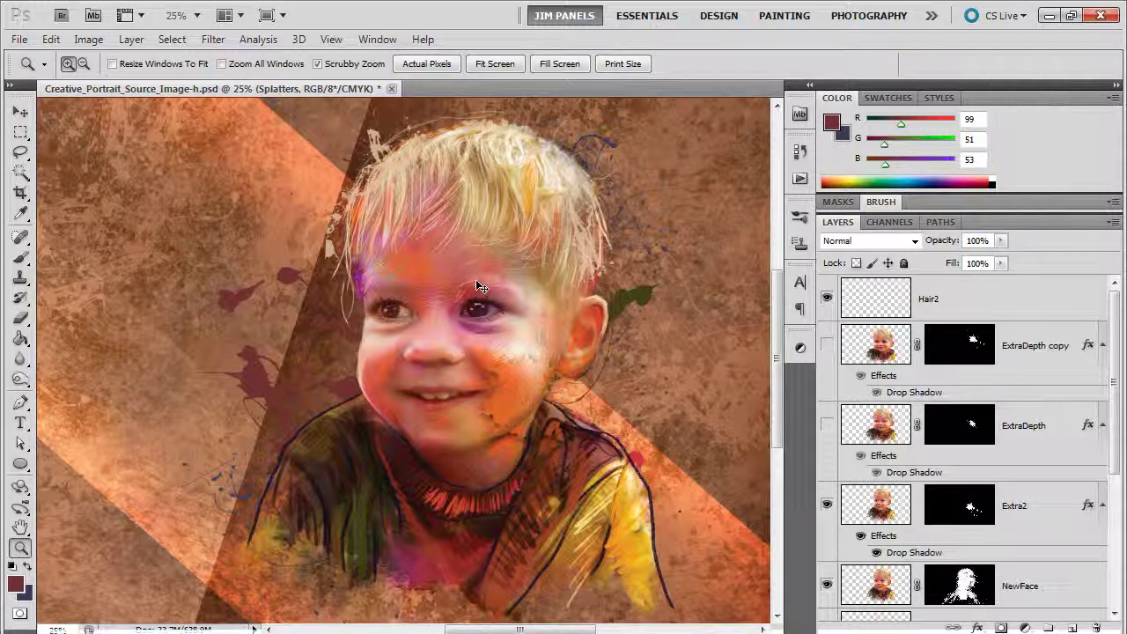
Paste the copied strokes as a Smart Object, place them, and move them over the shoulders
key(ctrl+v)
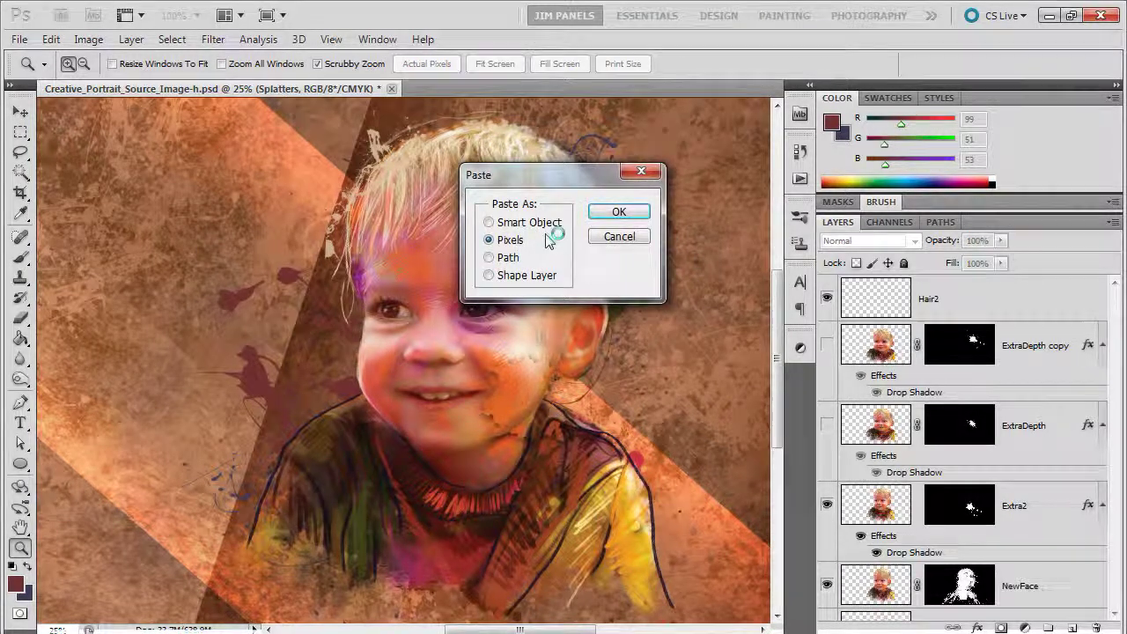
click(489, 223)
click(621, 213)
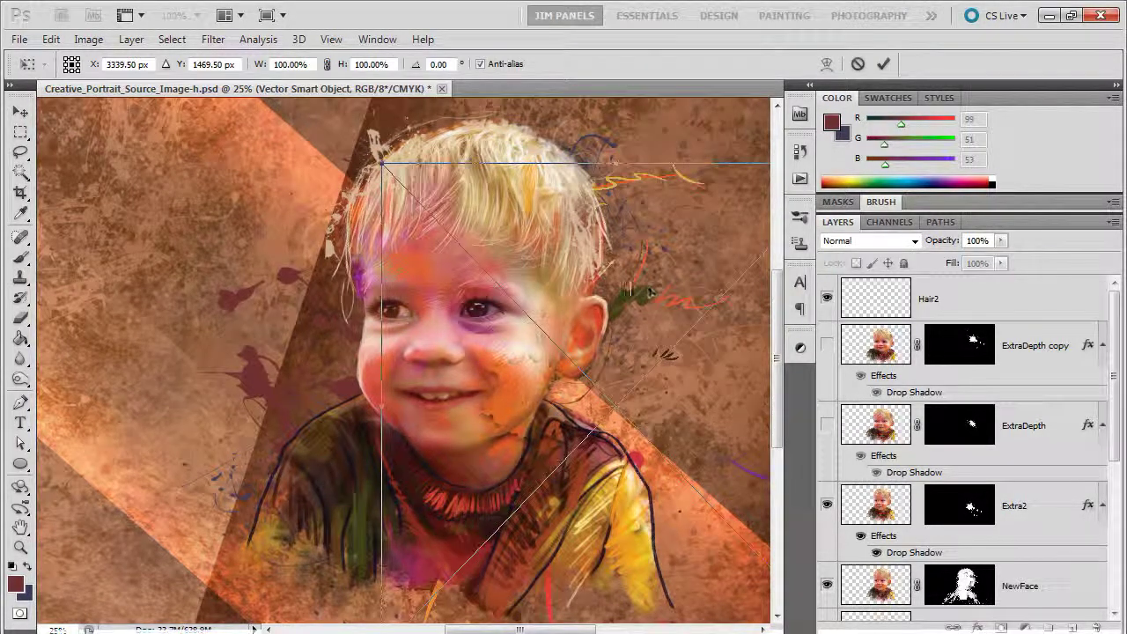
click(20, 112)
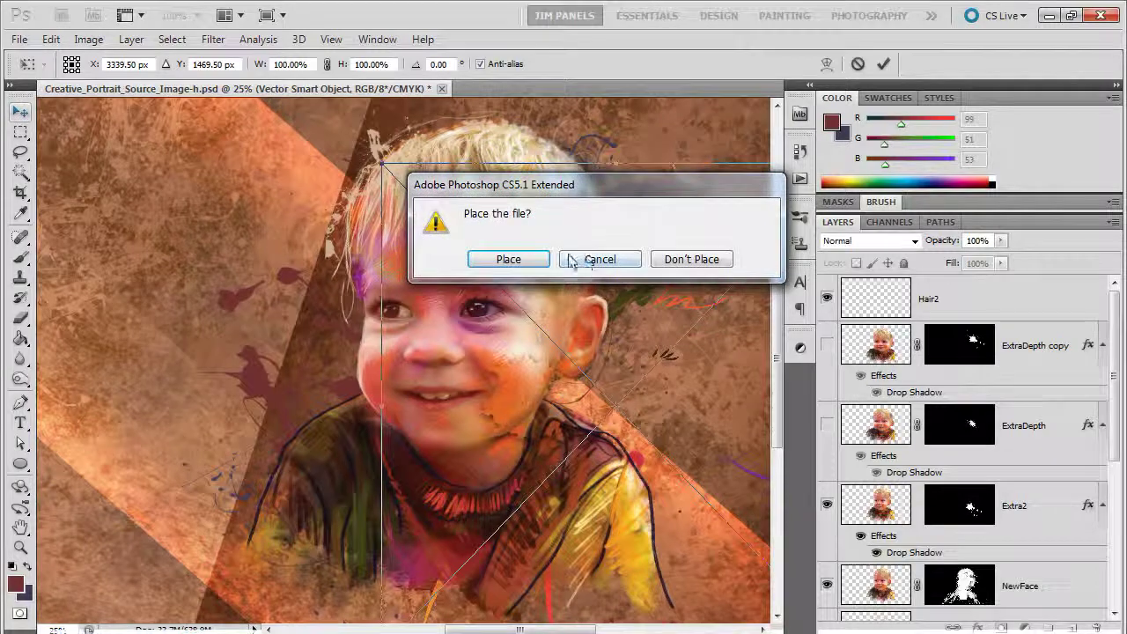
click(507, 259)
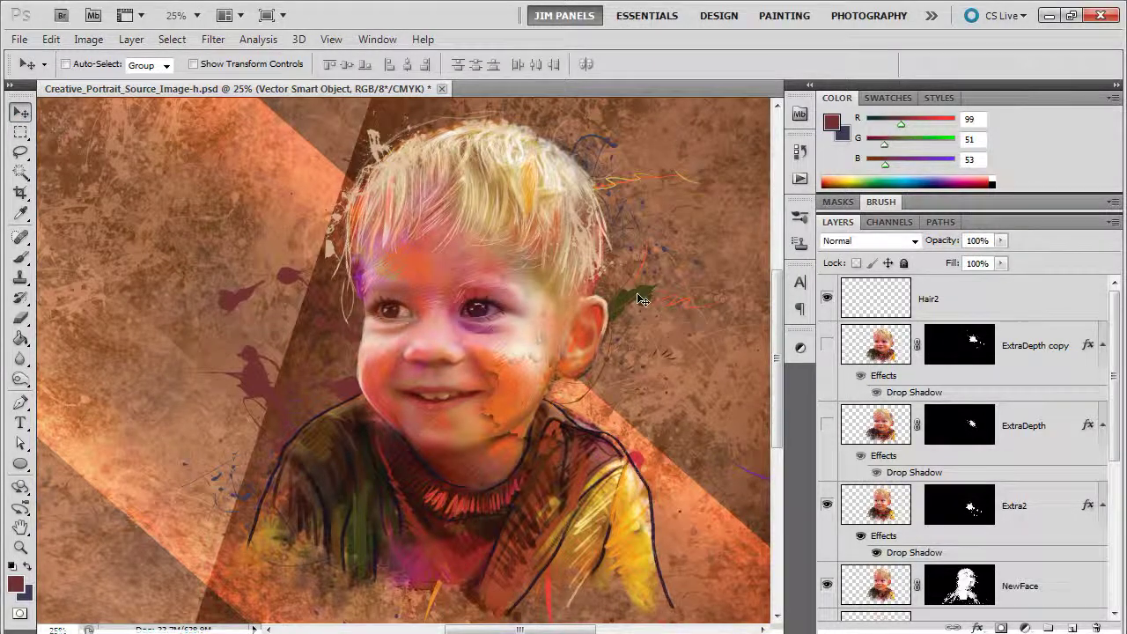
mouse_move(557, 261)
mouse_down()
mouse_move(455, 259)
mouse_move(468, 253)
mouse_up()
Move the Vector Smart Object to the top of the stack and nudge it onto the shoulders
scroll(1041, 444, down, 5)
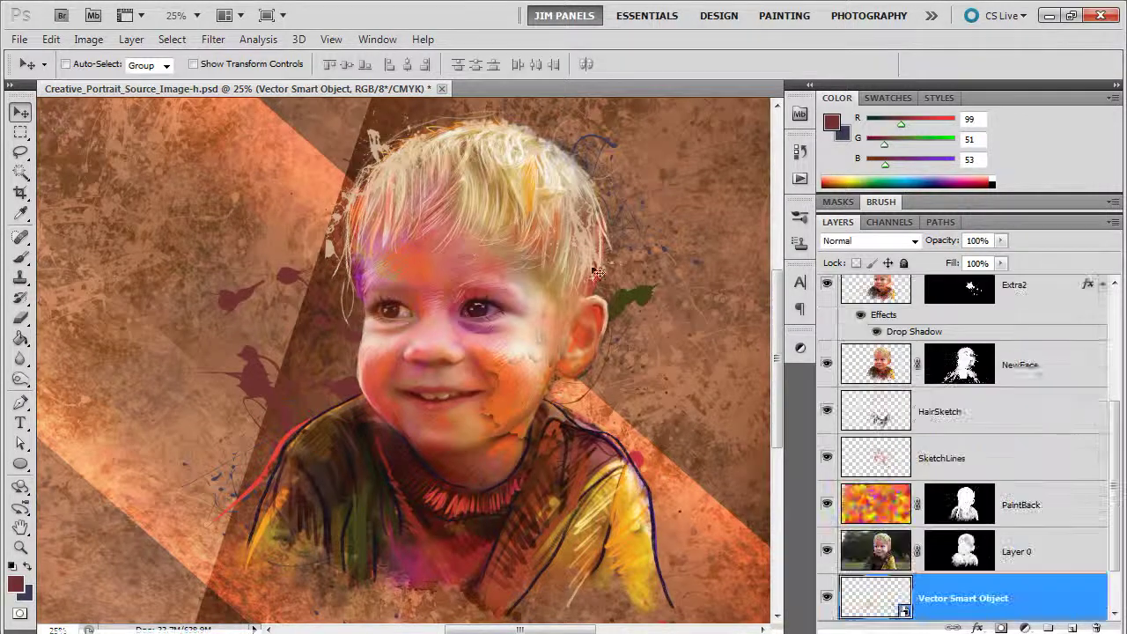
drag(968, 594, 982, 298)
drag(334, 415, 324, 427)
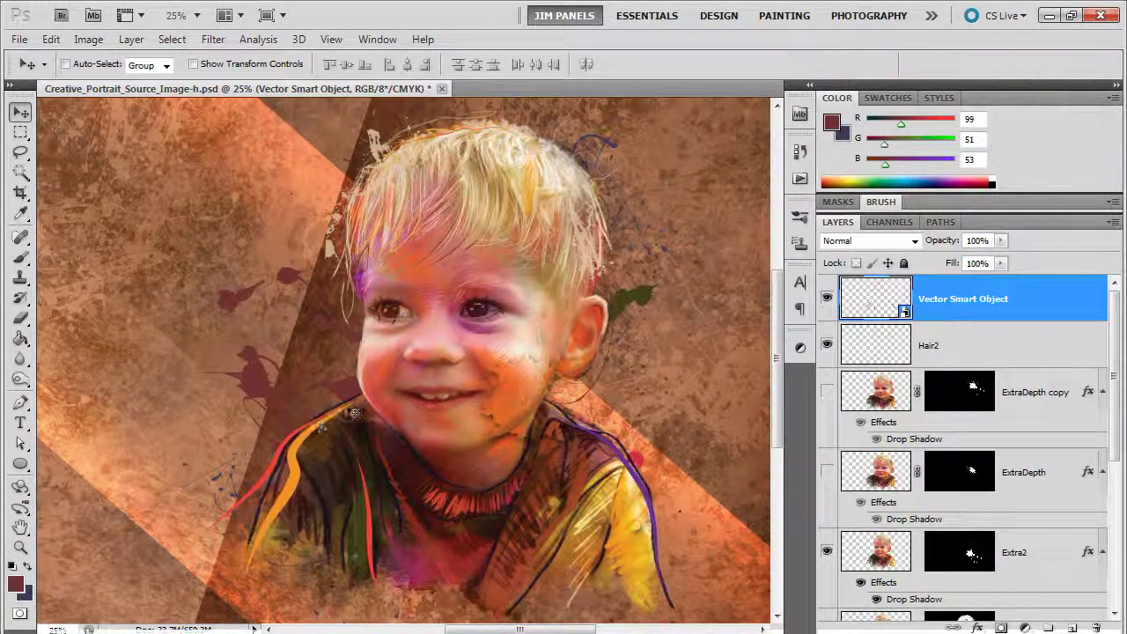
click(20, 548)
click(467, 233)
click(502, 233)
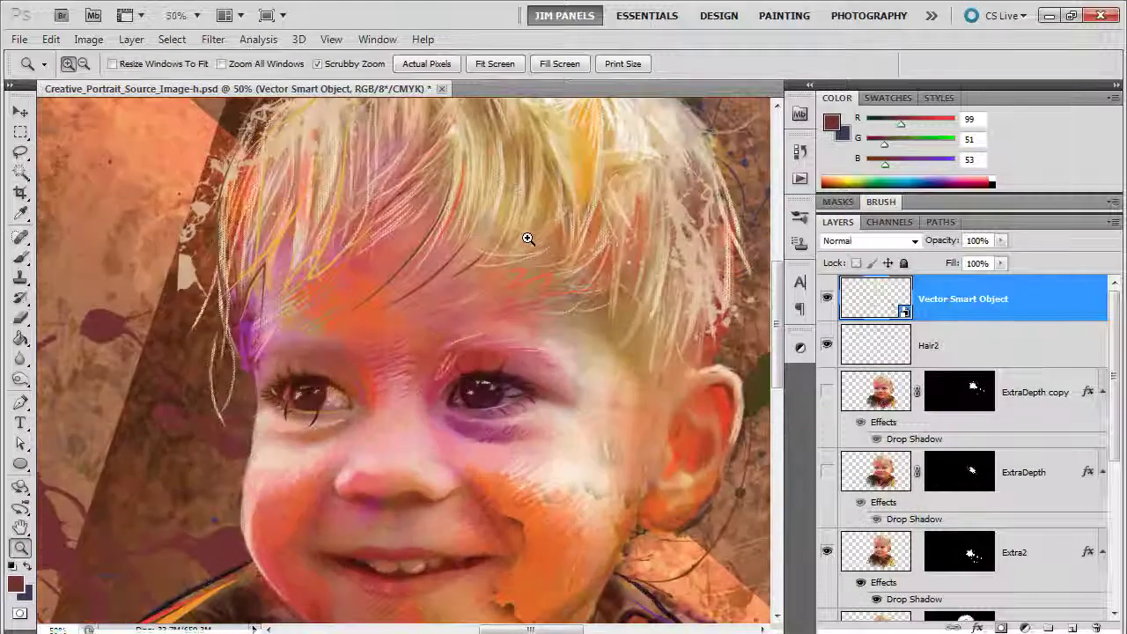
alt+click(508, 276)
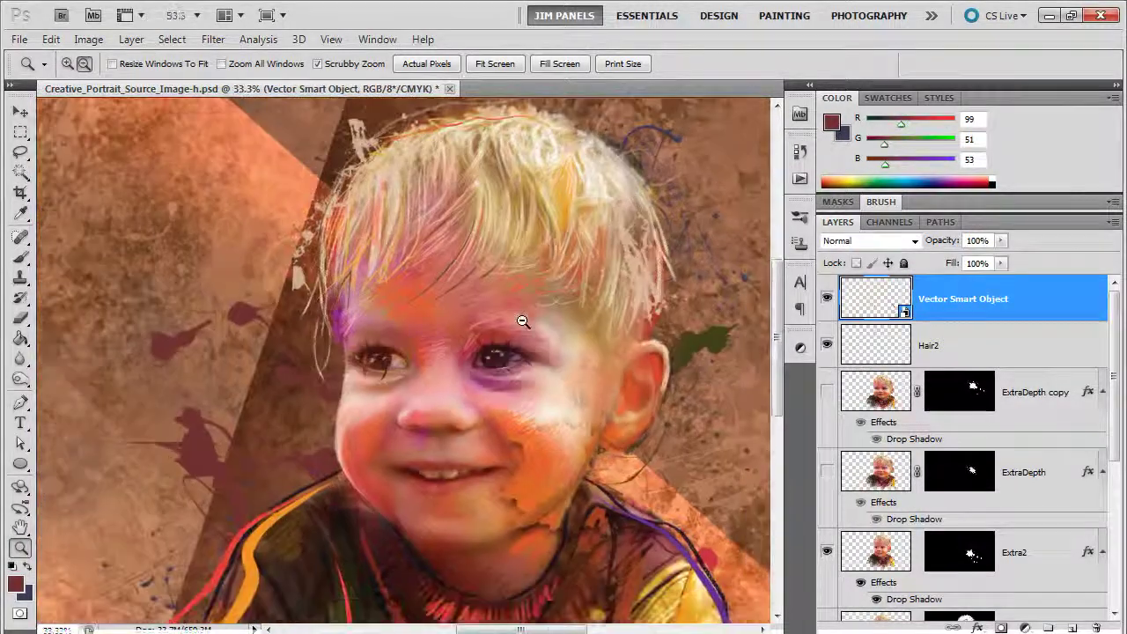
alt+click(523, 319)
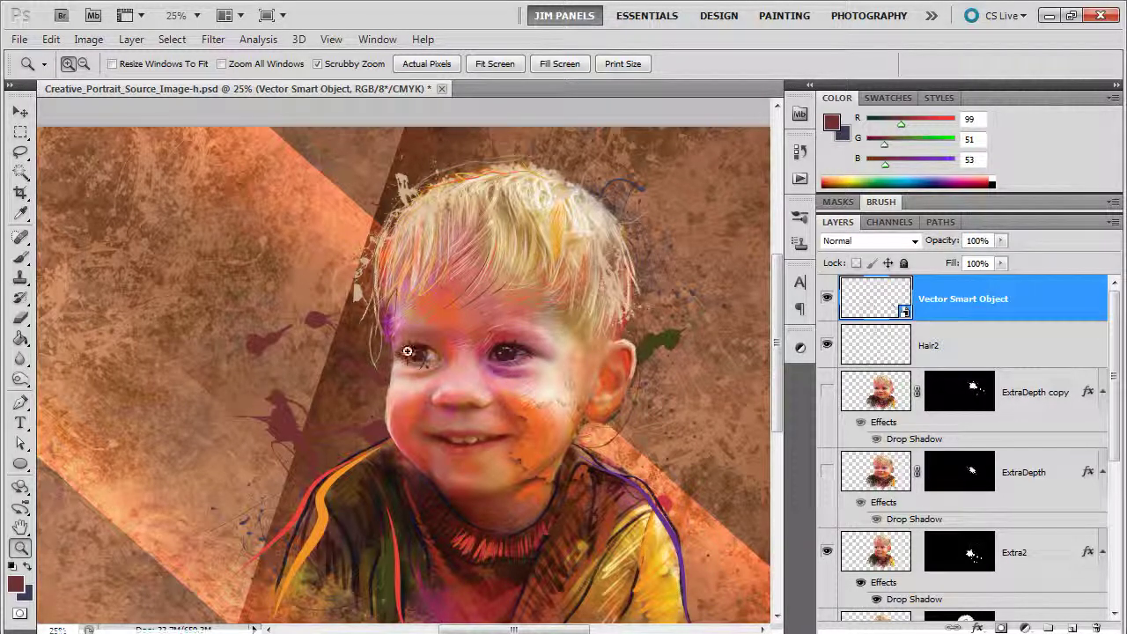
Shift the vector strokes into position on the portrait and zoom out to 12.5%
click(21, 112)
drag(464, 301, 495, 264)
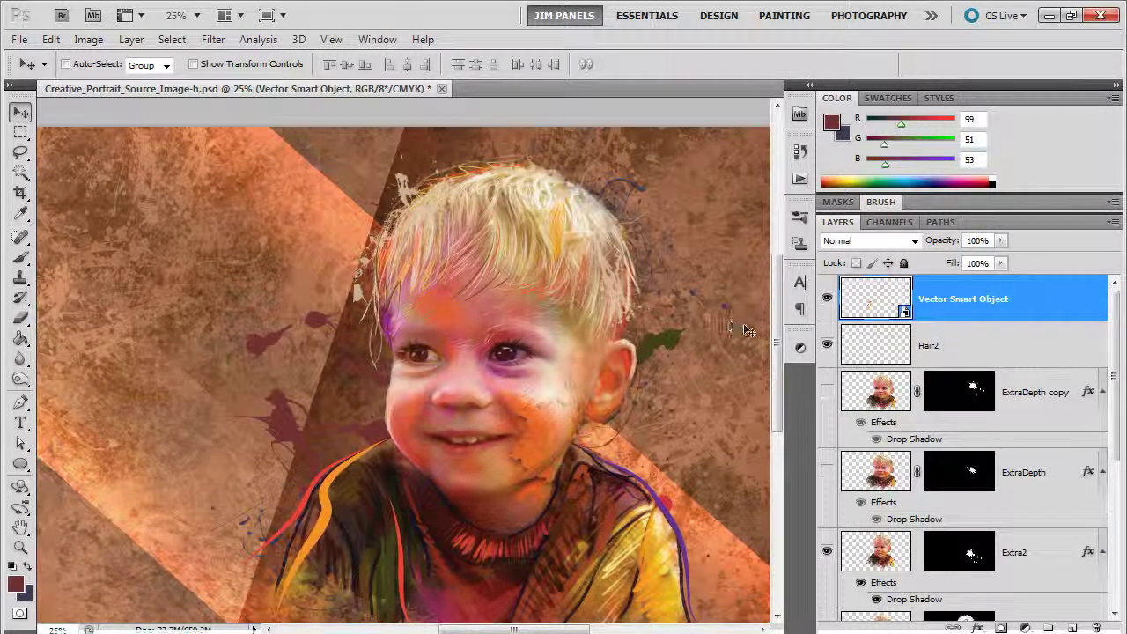
click(20, 551)
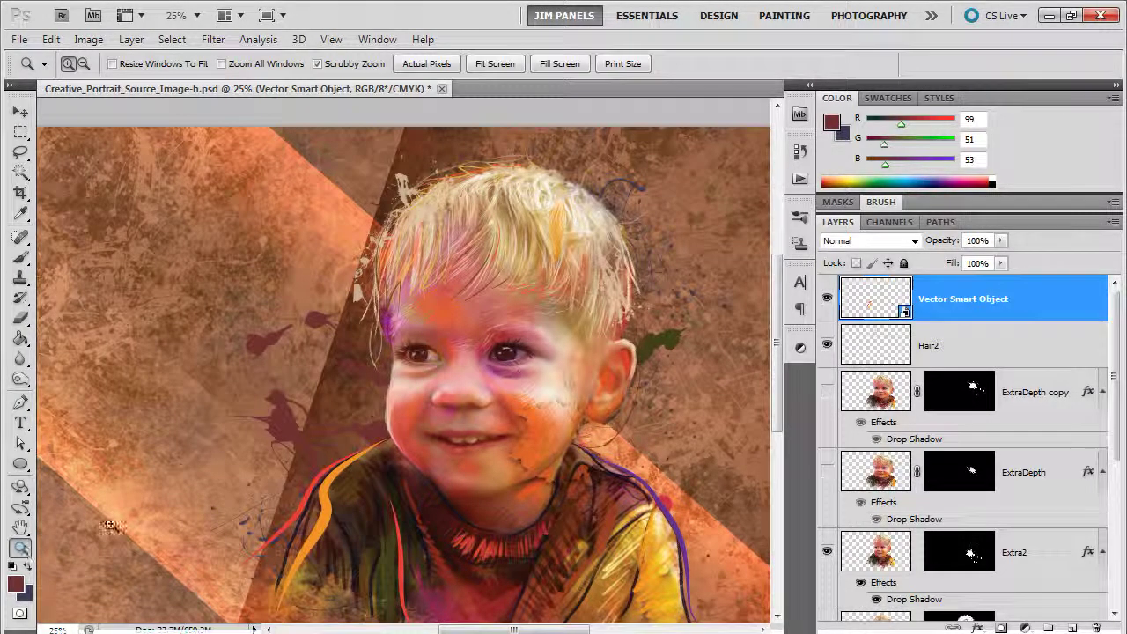
alt+click(509, 473)
alt+click(510, 473)
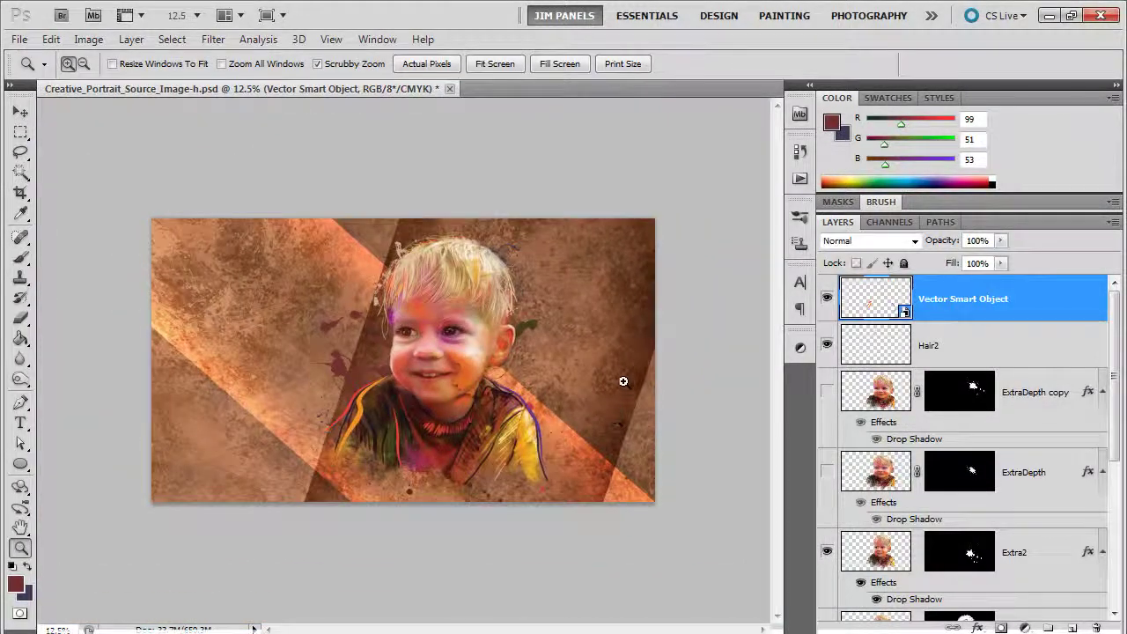
Inside the BG group, add a new layer above Layer 2 copy named Vignette
drag(1113, 334, 1096, 506)
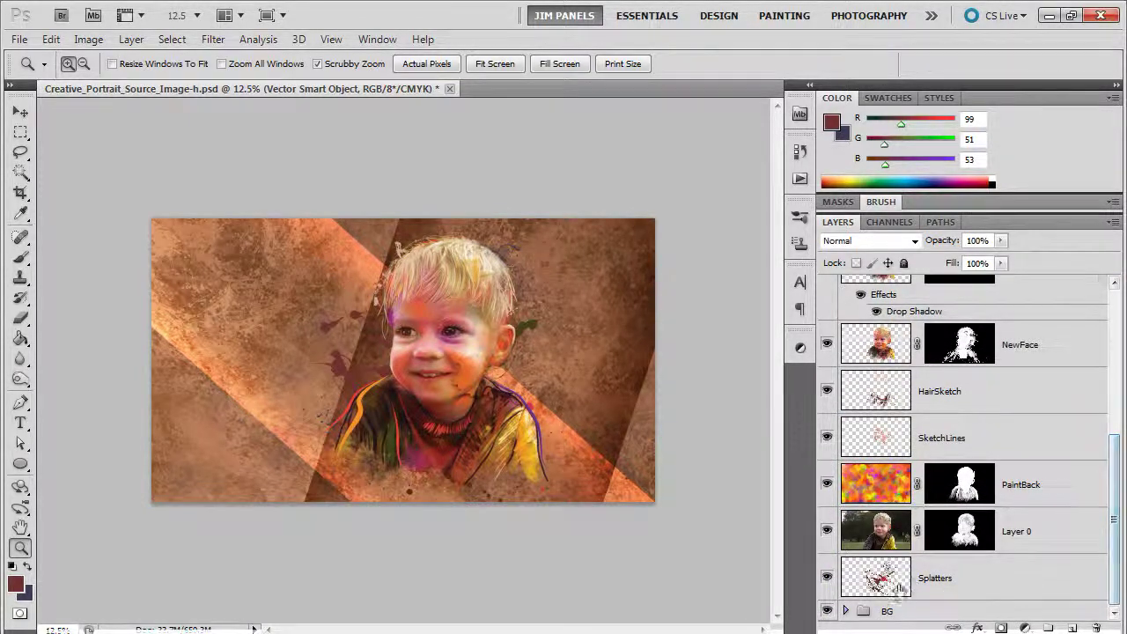
click(929, 611)
click(845, 611)
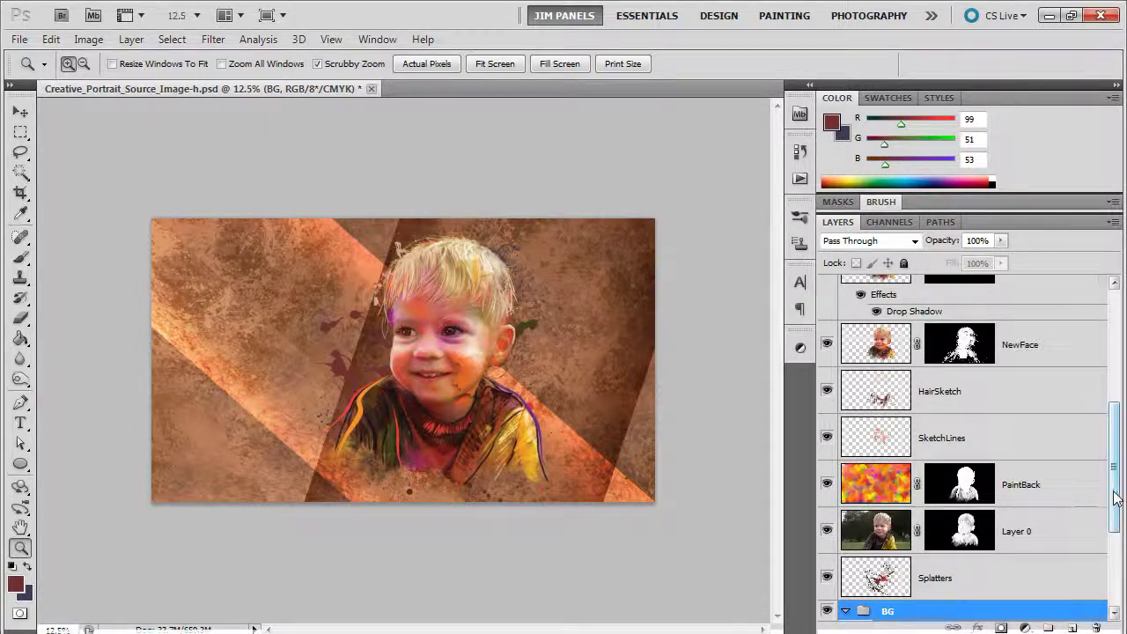
drag(1116, 498, 1111, 564)
click(1061, 476)
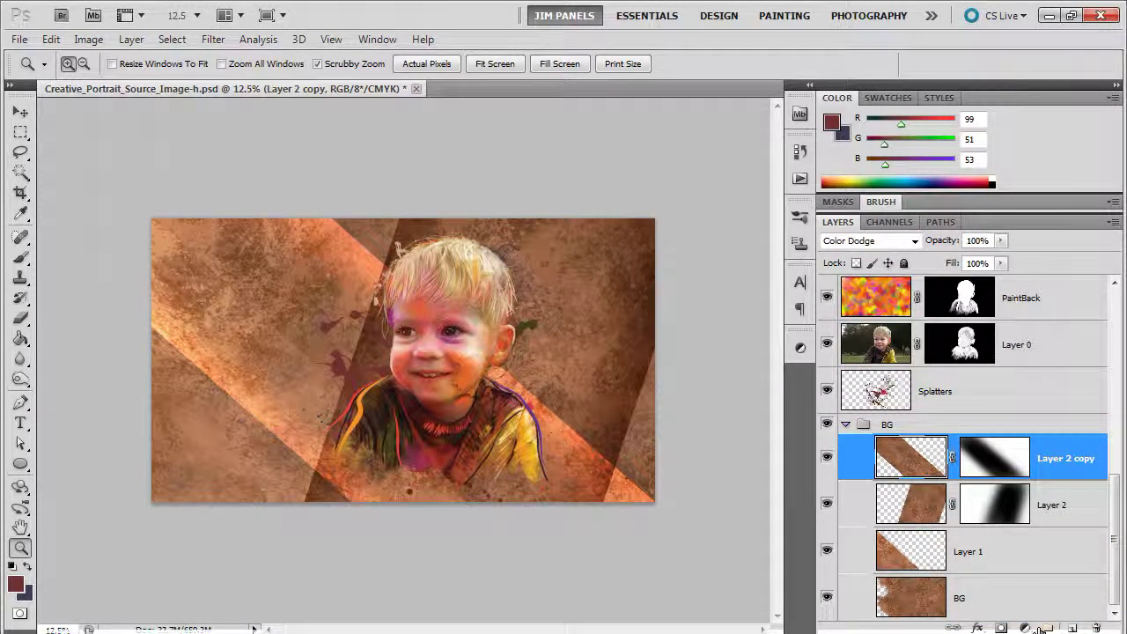
click(1074, 627)
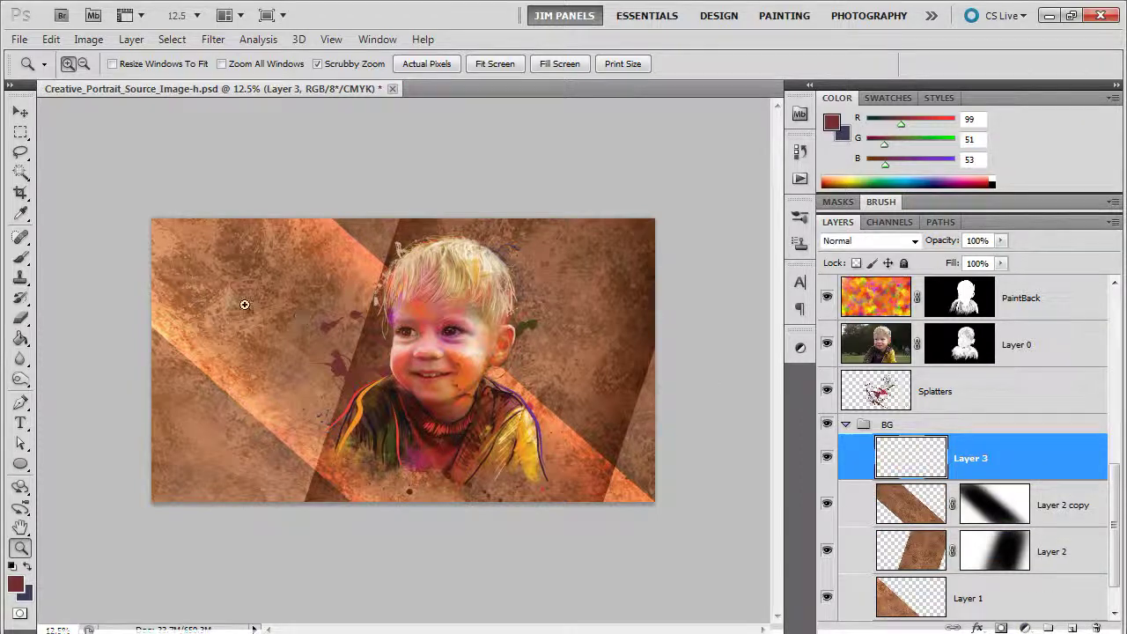
double_click(973, 460)
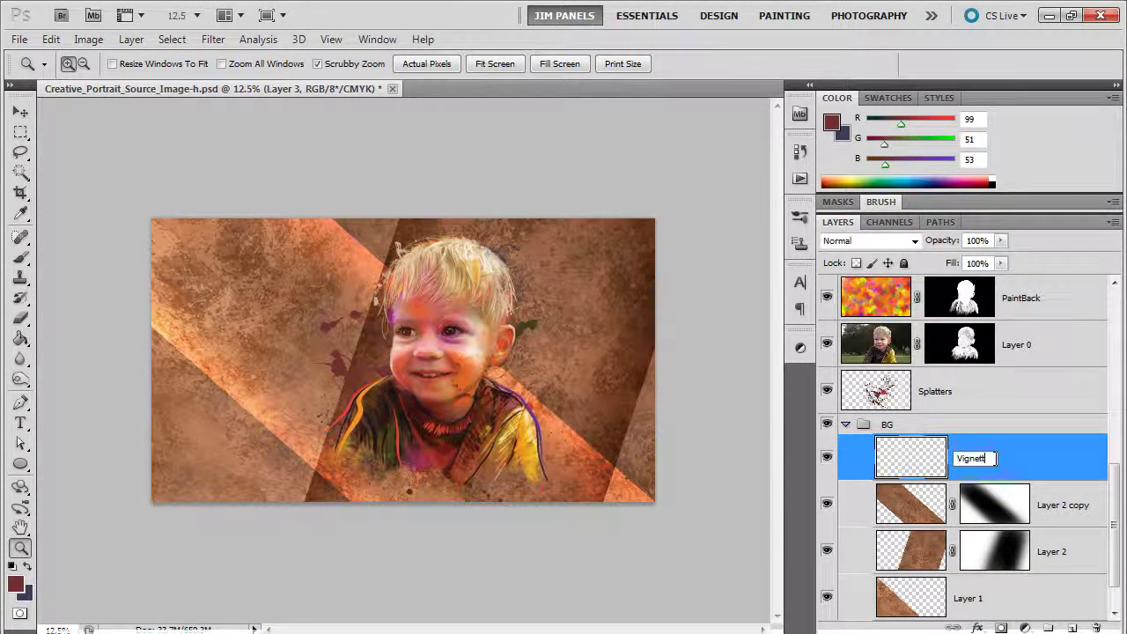
key(Return)
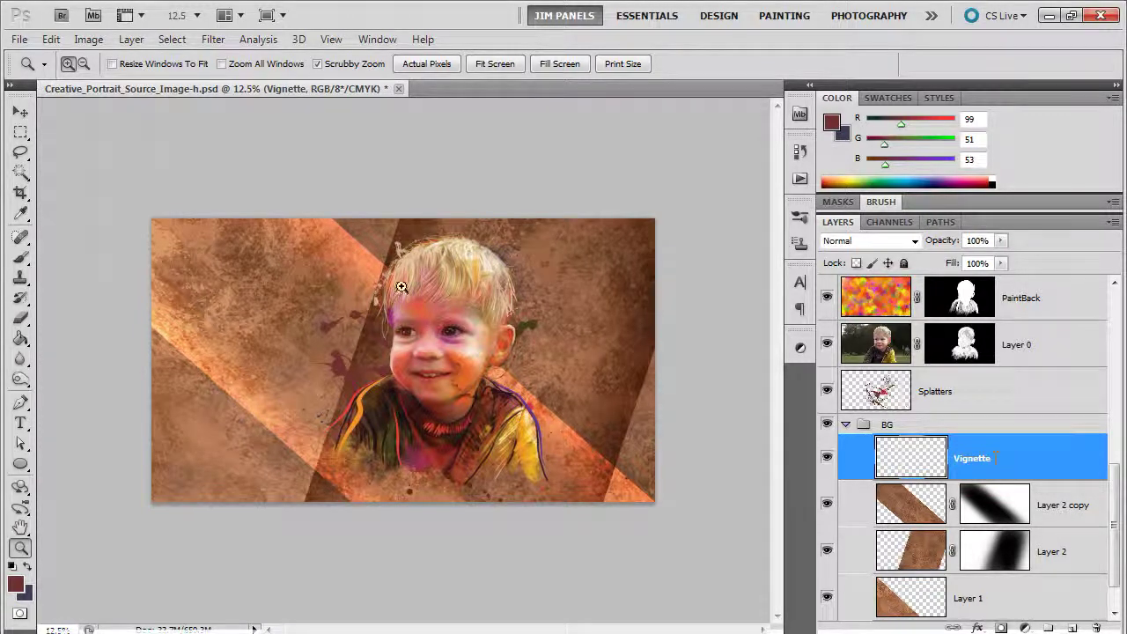
Choose the Brush tool with dark brown #2c1011 as the foreground colour
click(21, 257)
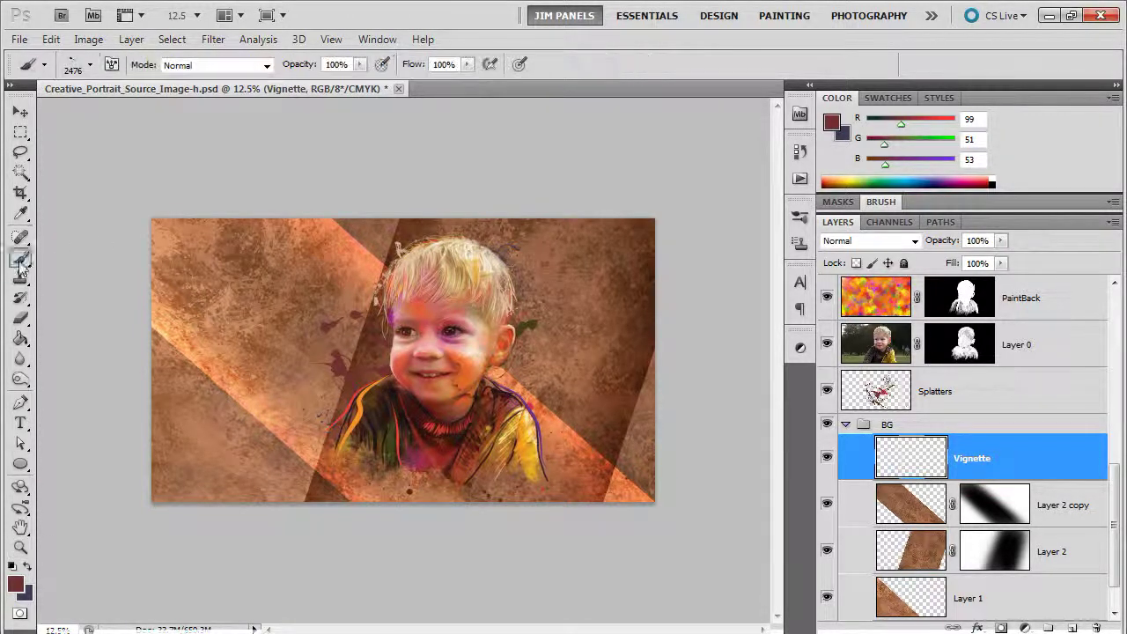
click(15, 584)
drag(542, 381, 566, 423)
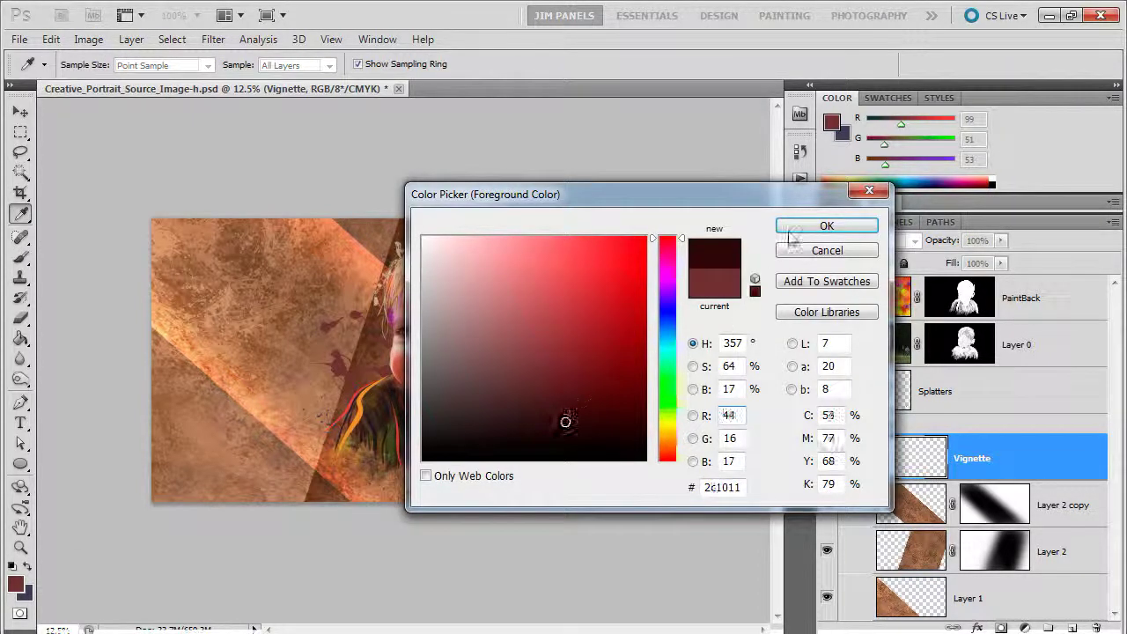
click(827, 225)
Darken the image edges with a soft round 1399 px brush at 26% opacity
click(90, 65)
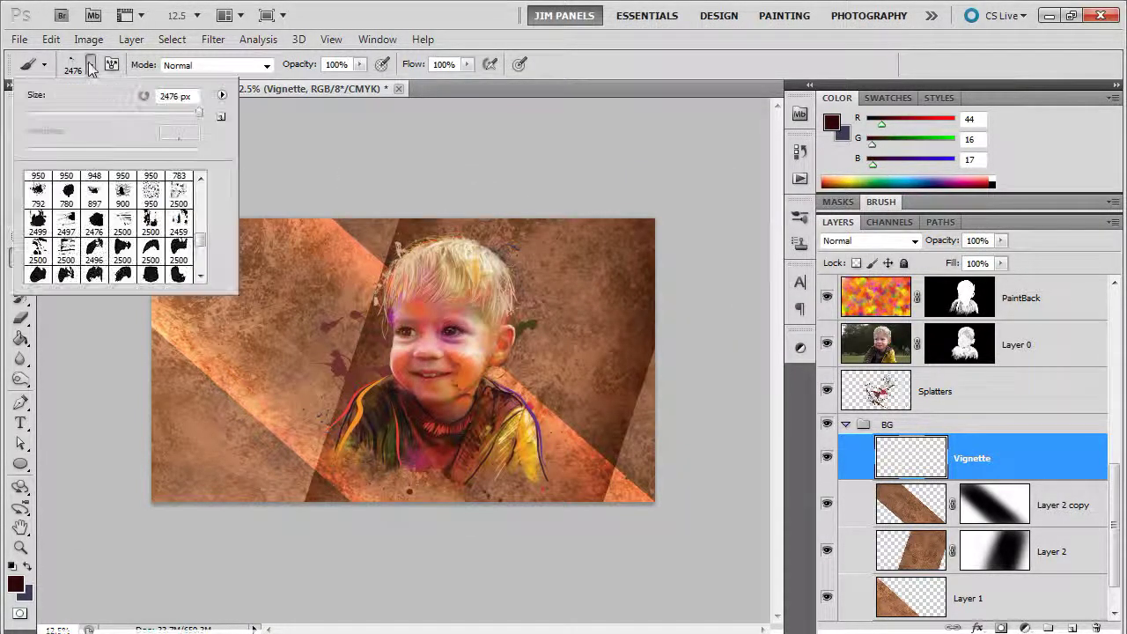
drag(202, 243, 201, 182)
click(151, 183)
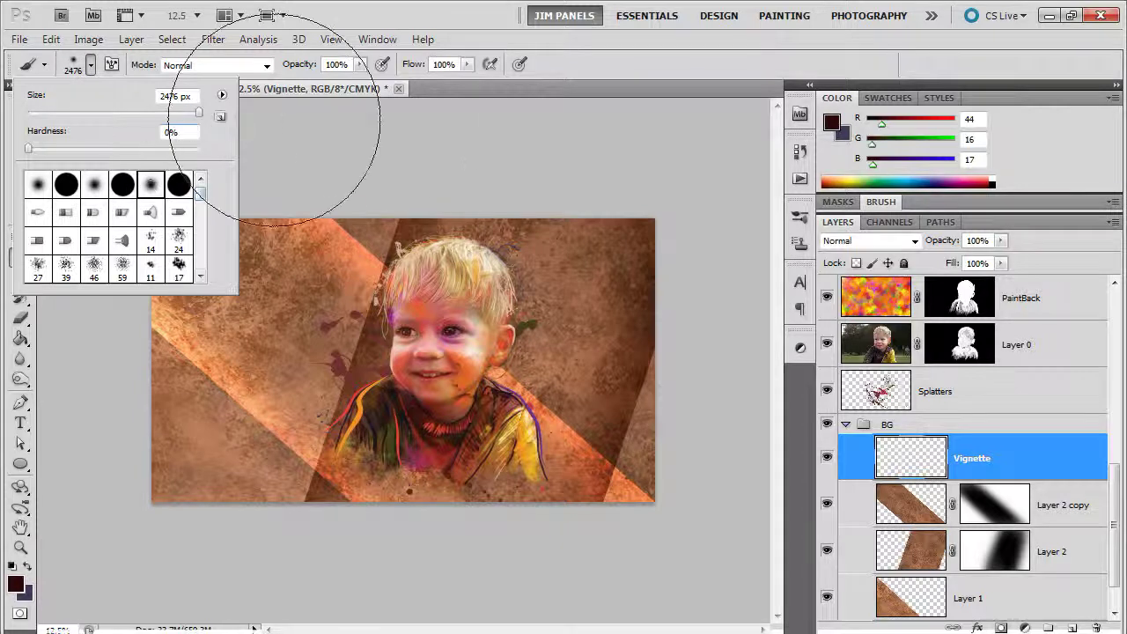
click(192, 114)
drag(192, 115, 194, 114)
click(360, 66)
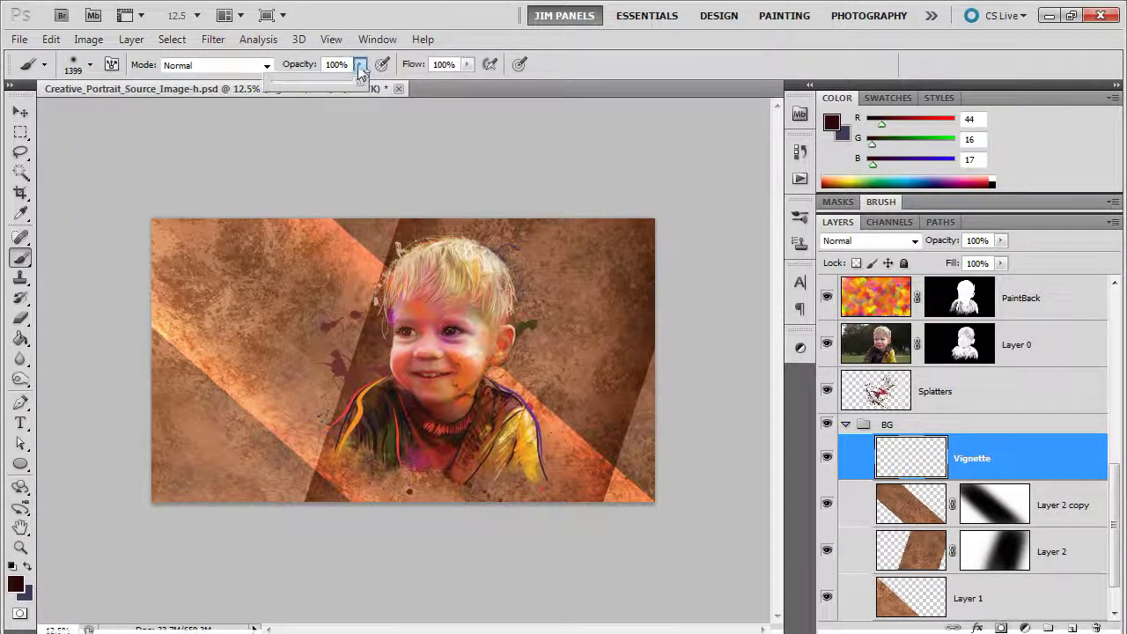
click(328, 89)
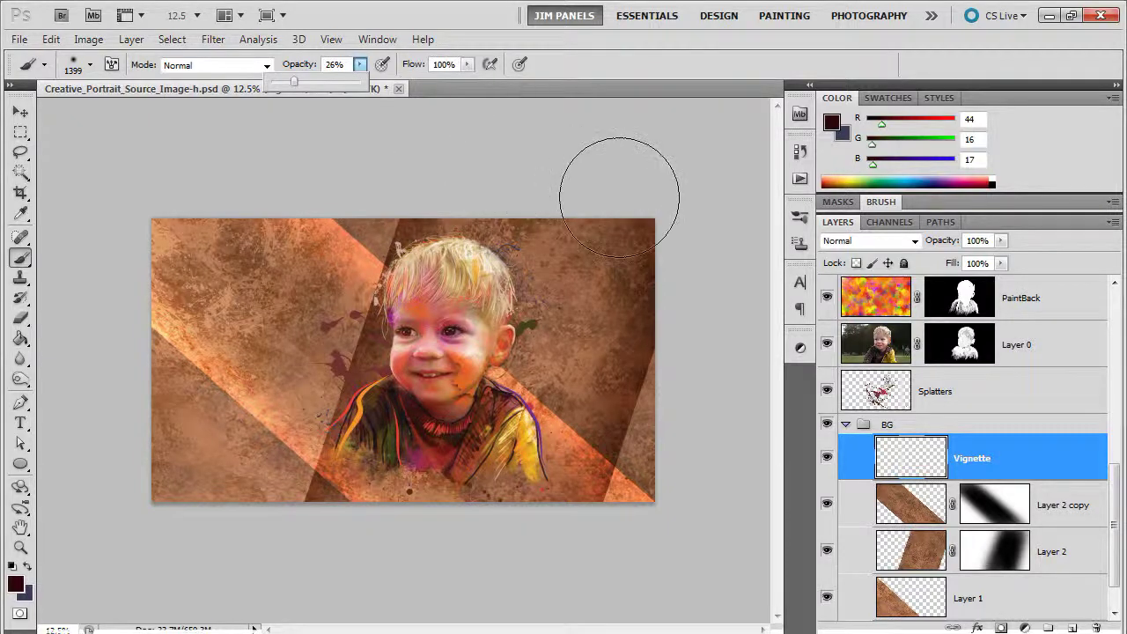
mouse_move(632, 282)
mouse_down()
mouse_move(655, 214)
mouse_move(515, 558)
mouse_move(691, 409)
mouse_move(322, 598)
mouse_move(252, 519)
mouse_move(113, 440)
mouse_move(146, 468)
mouse_move(276, 199)
mouse_move(191, 521)
mouse_move(272, 164)
mouse_move(103, 326)
mouse_move(340, 164)
mouse_move(106, 566)
mouse_move(174, 382)
mouse_move(180, 303)
mouse_move(226, 549)
mouse_move(478, 126)
mouse_up()
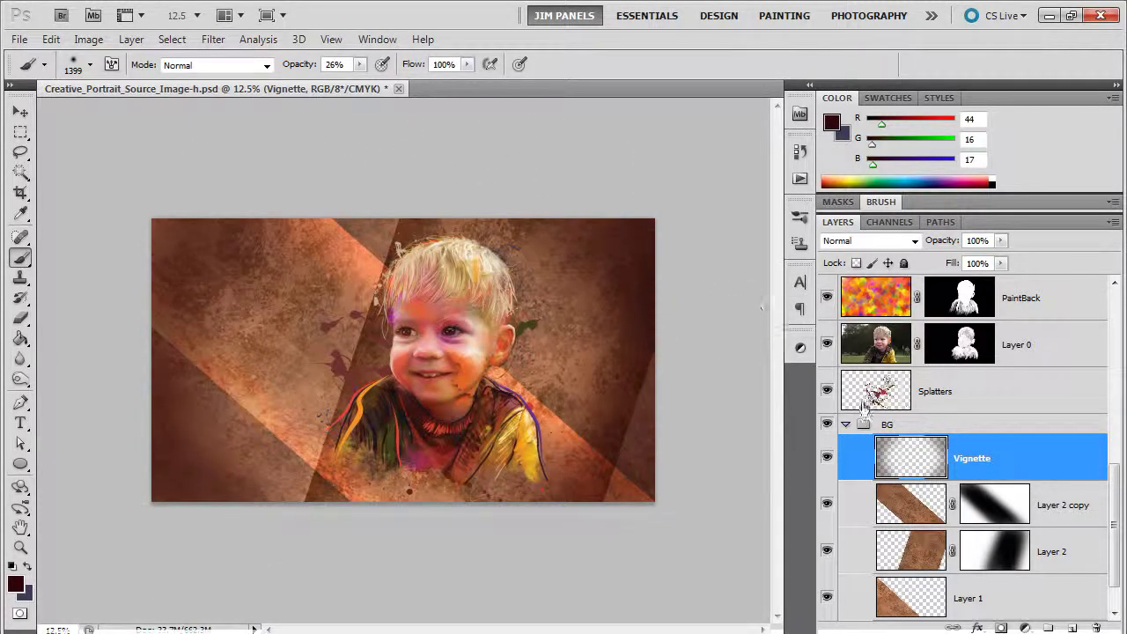
click(848, 425)
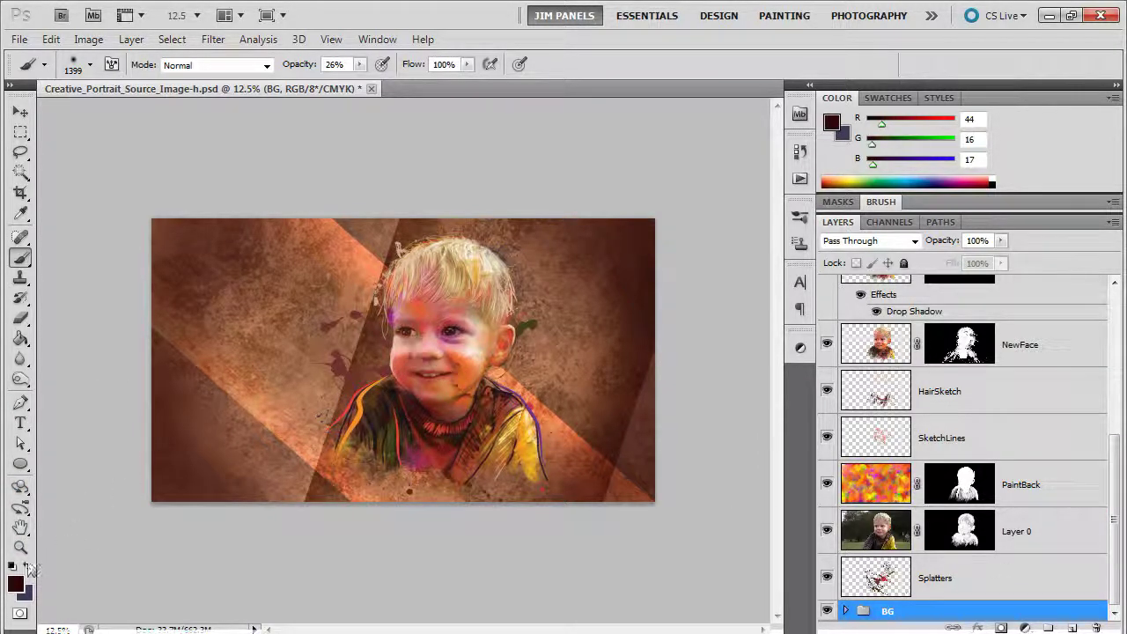
Zoom to 16.7%, duplicate the BG group, merge BG copy into one layer, and show Channels
key(z)
click(481, 417)
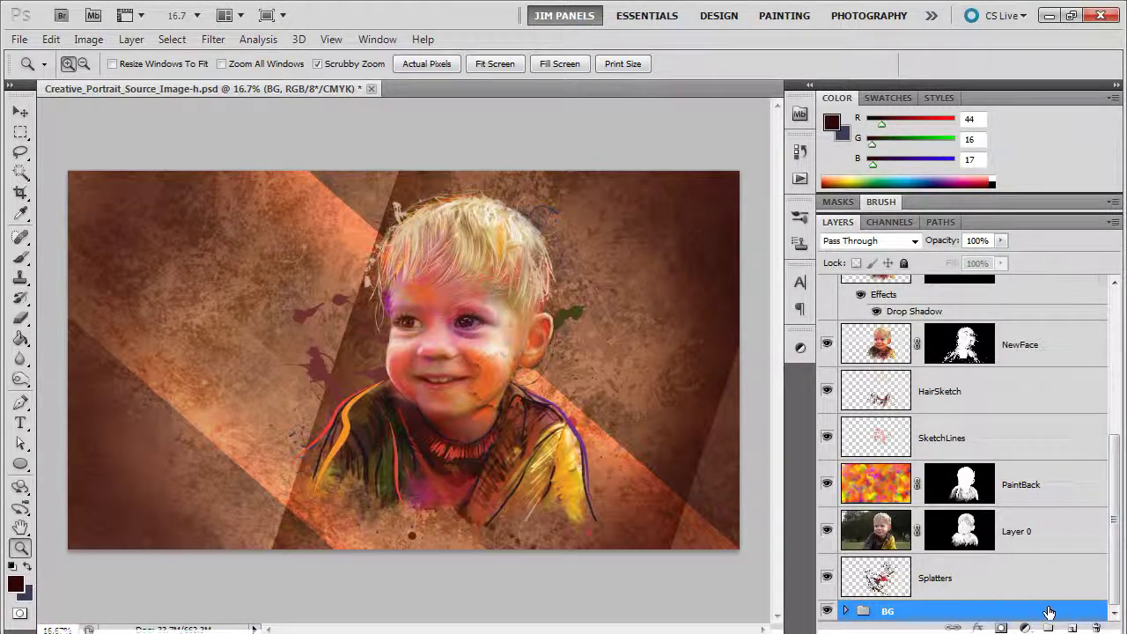
drag(1045, 612, 1071, 628)
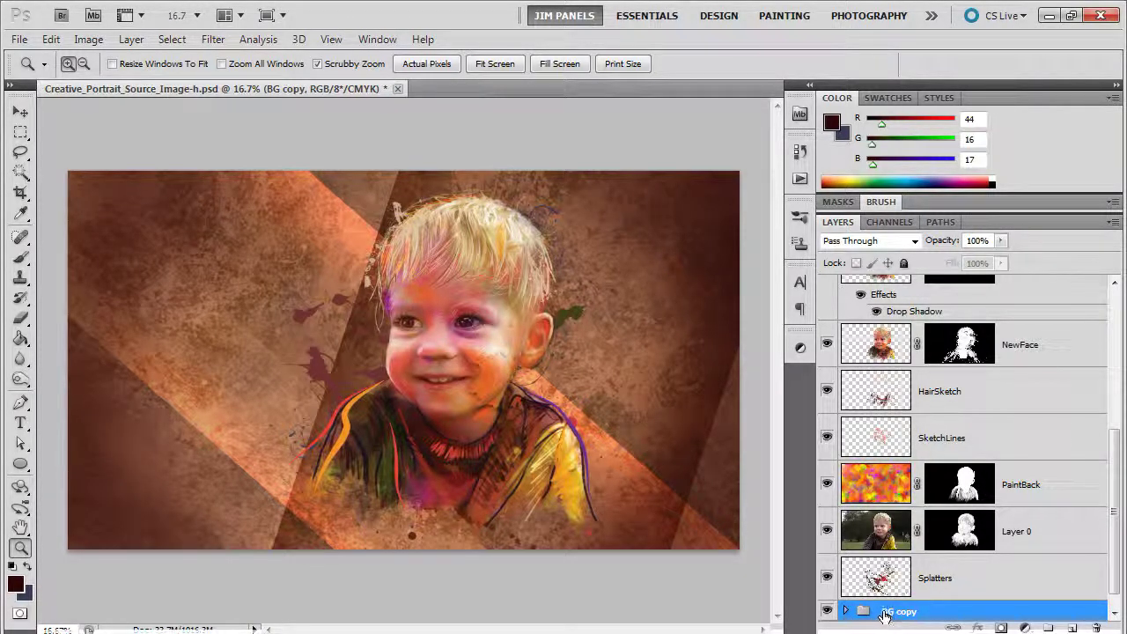
right_click(884, 616)
click(920, 596)
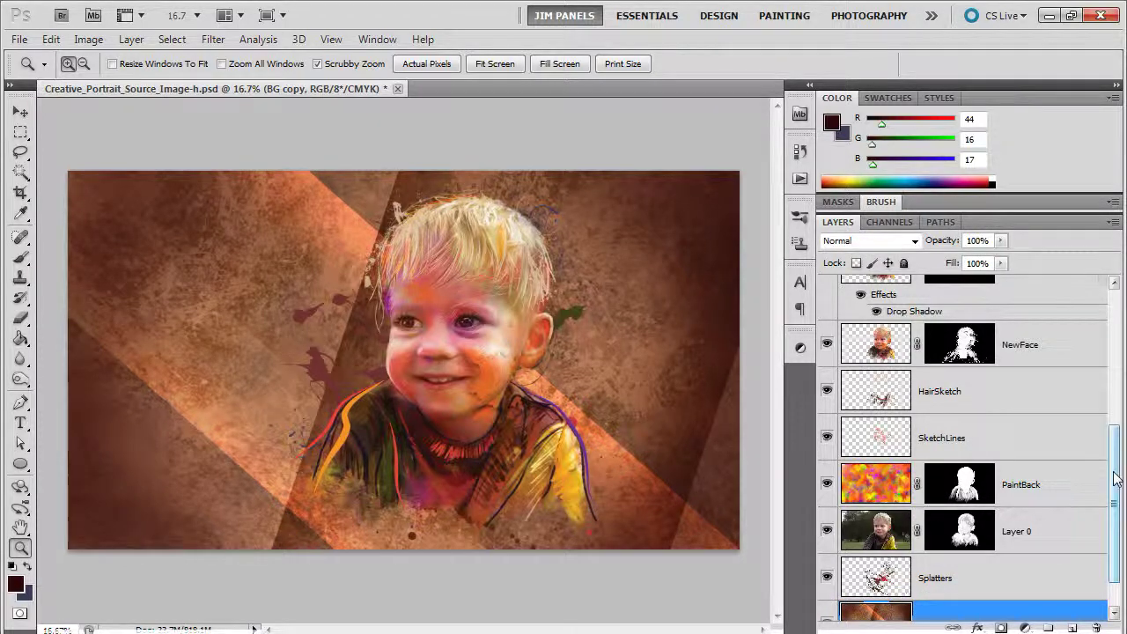
scroll(1116, 480, down, 1)
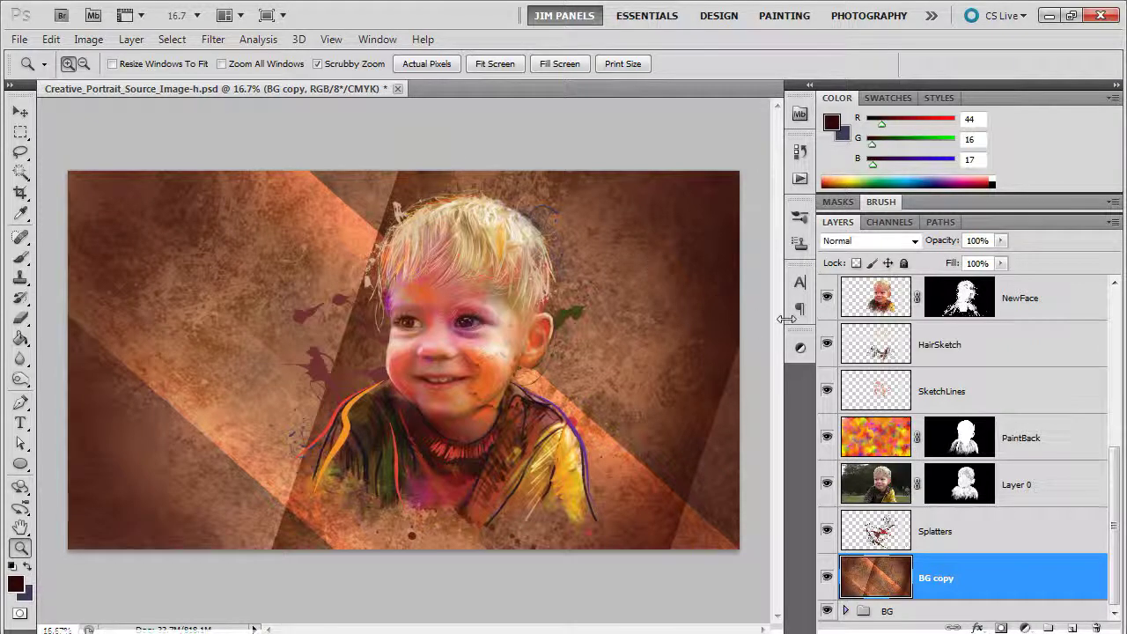
click(891, 222)
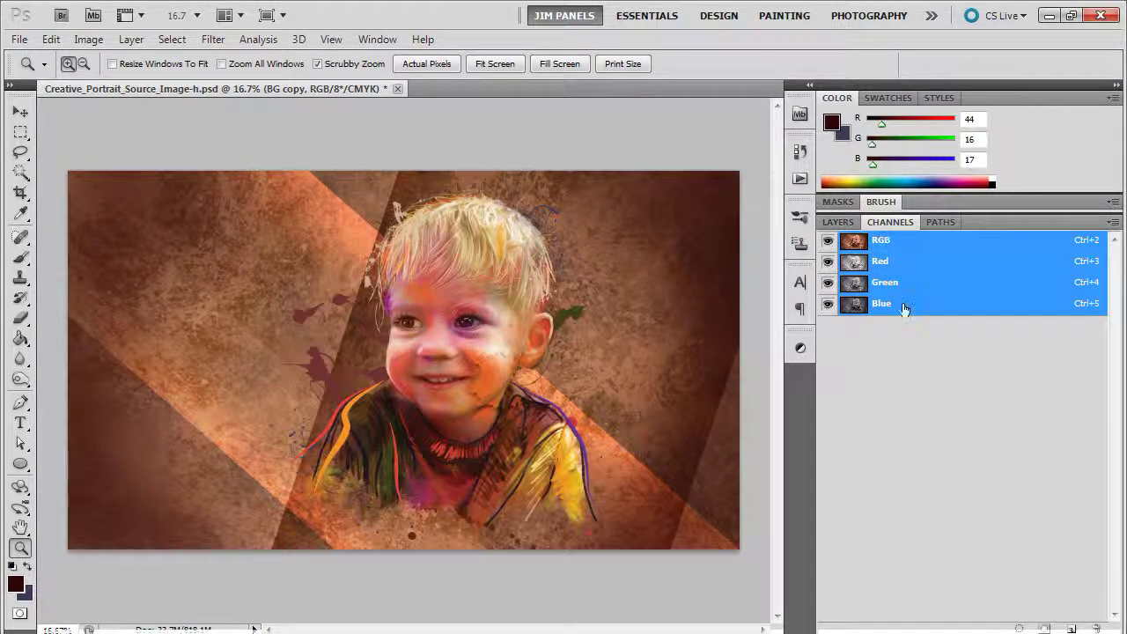
Add an Alpha 1 channel and set up a radial Black, White gradient
click(1074, 628)
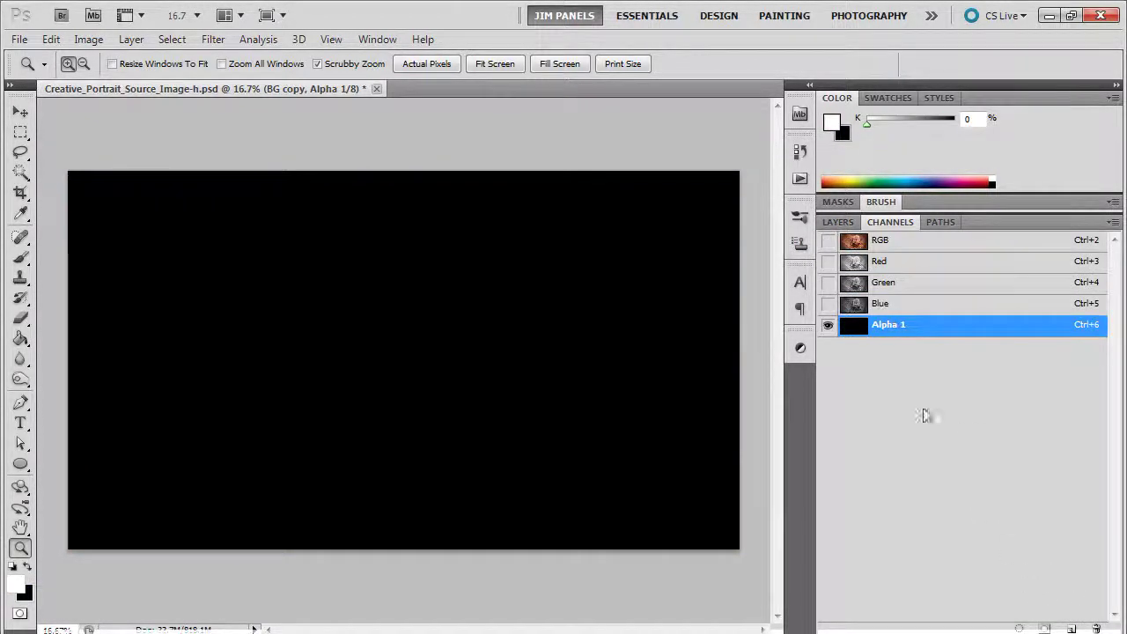
click(20, 339)
click(88, 335)
click(126, 66)
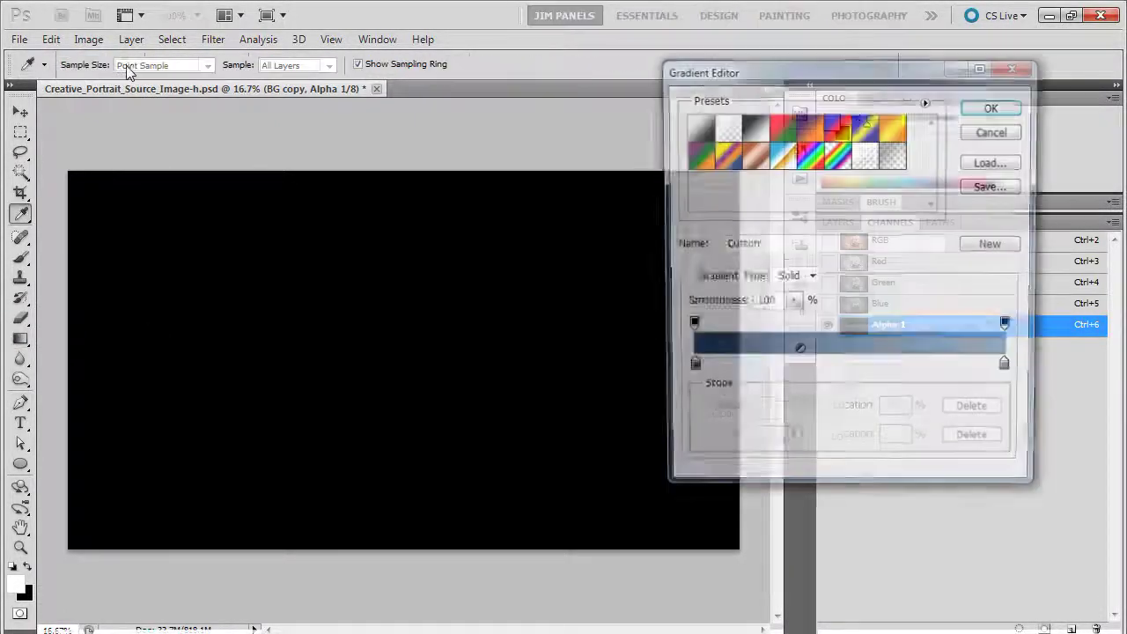
click(749, 130)
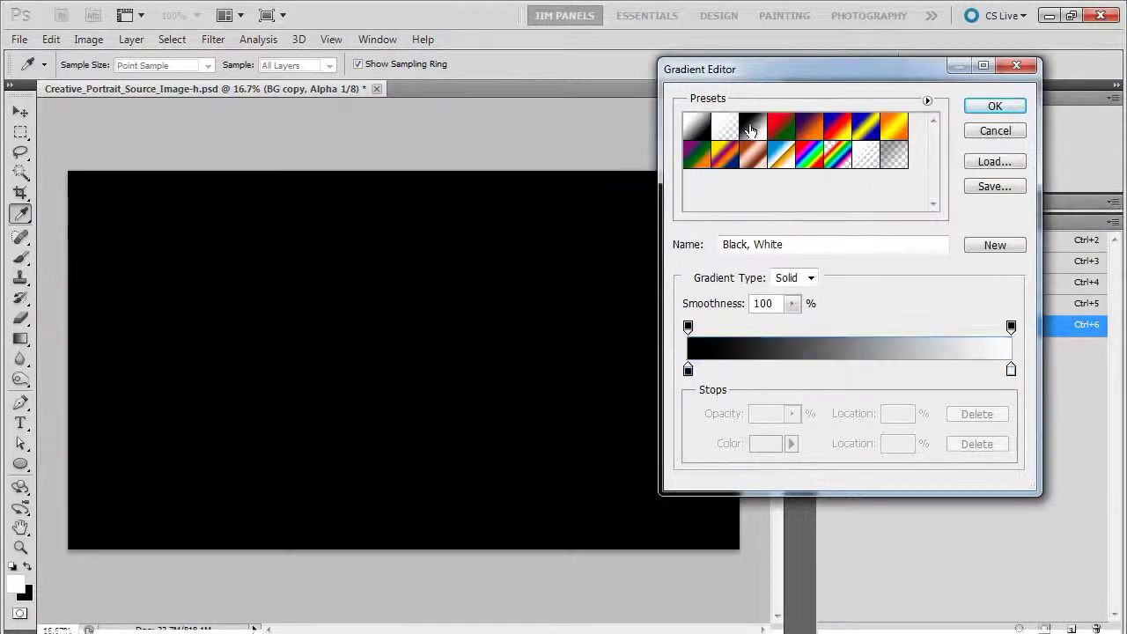
click(995, 105)
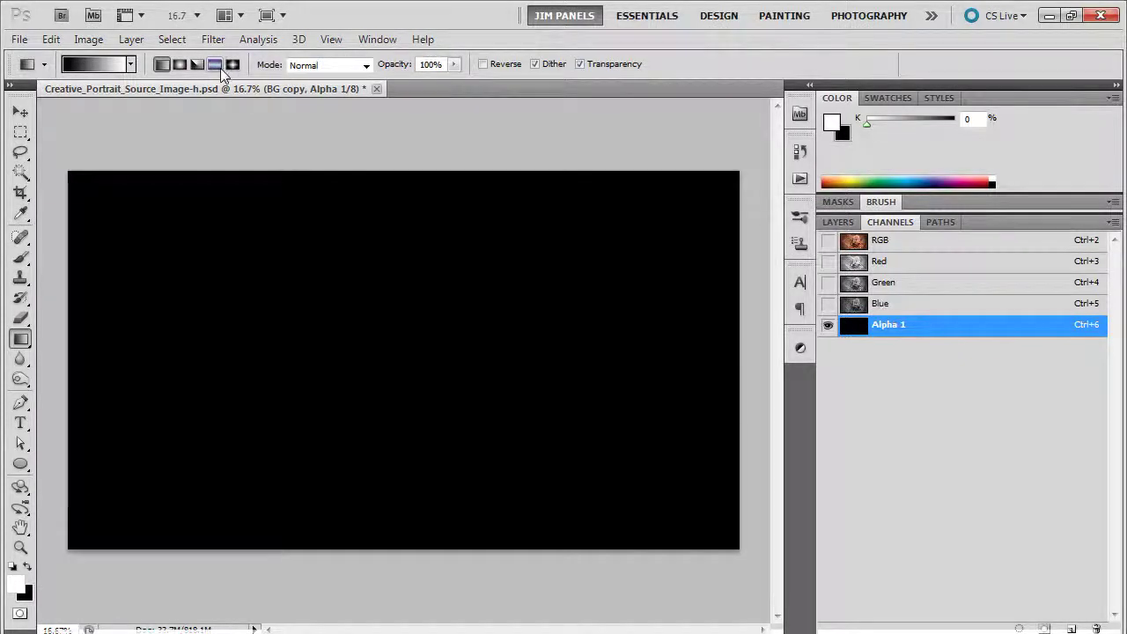
click(180, 65)
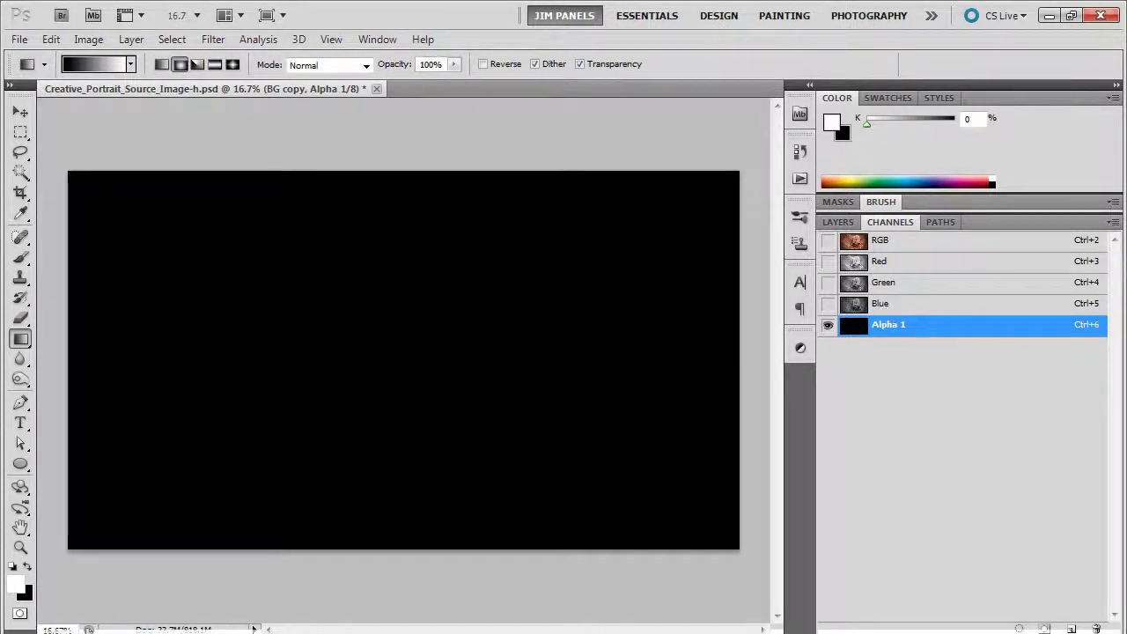
Fill Alpha 1 with a radial gradient, dark centre to white edges, then return to RGB
drag(407, 341, 640, 423)
click(484, 64)
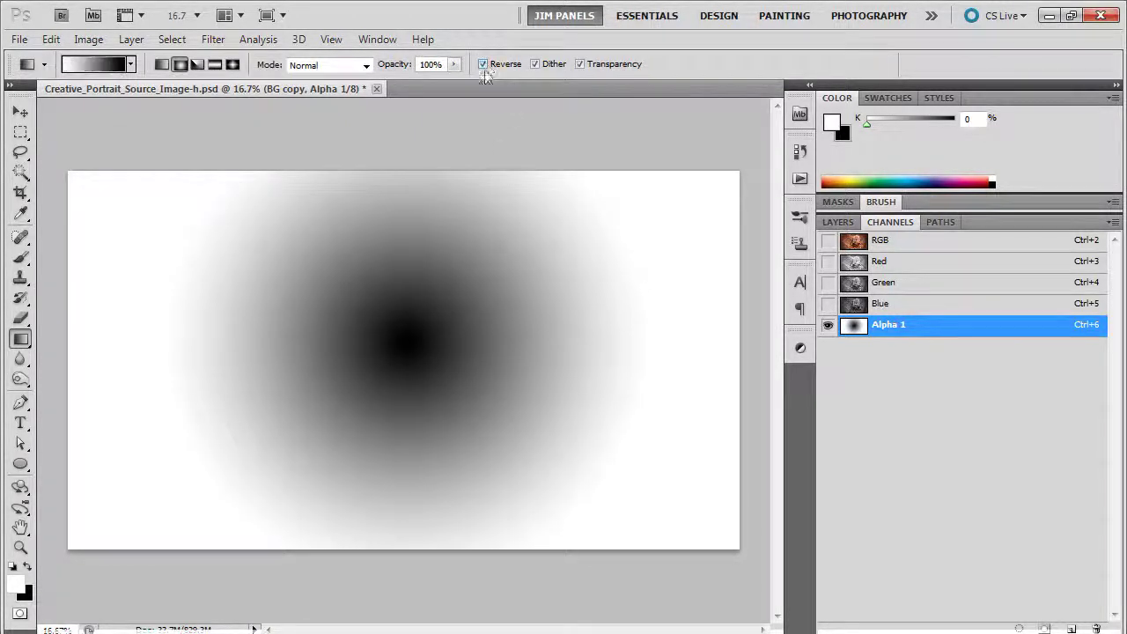
drag(588, 455, 649, 492)
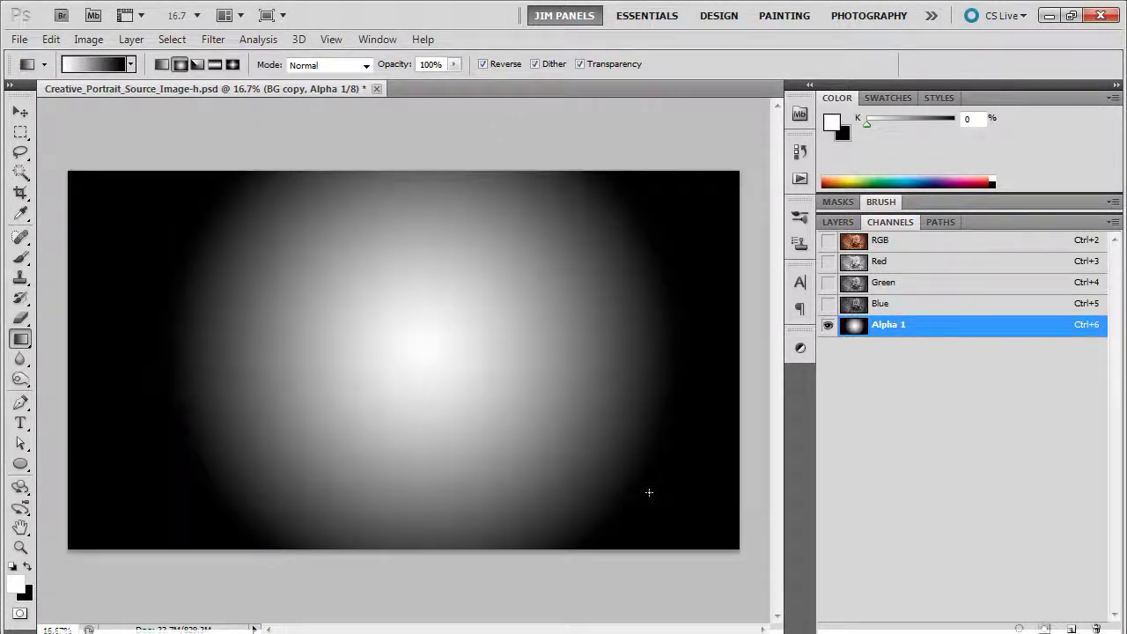
drag(421, 350, 727, 554)
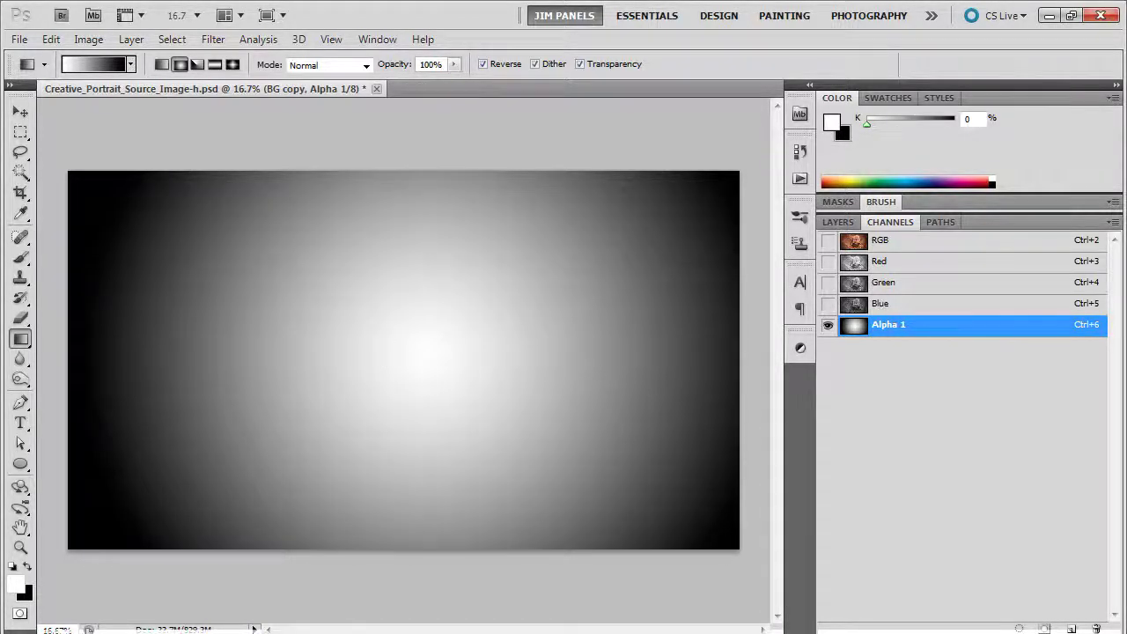
click(482, 65)
drag(735, 558, 744, 564)
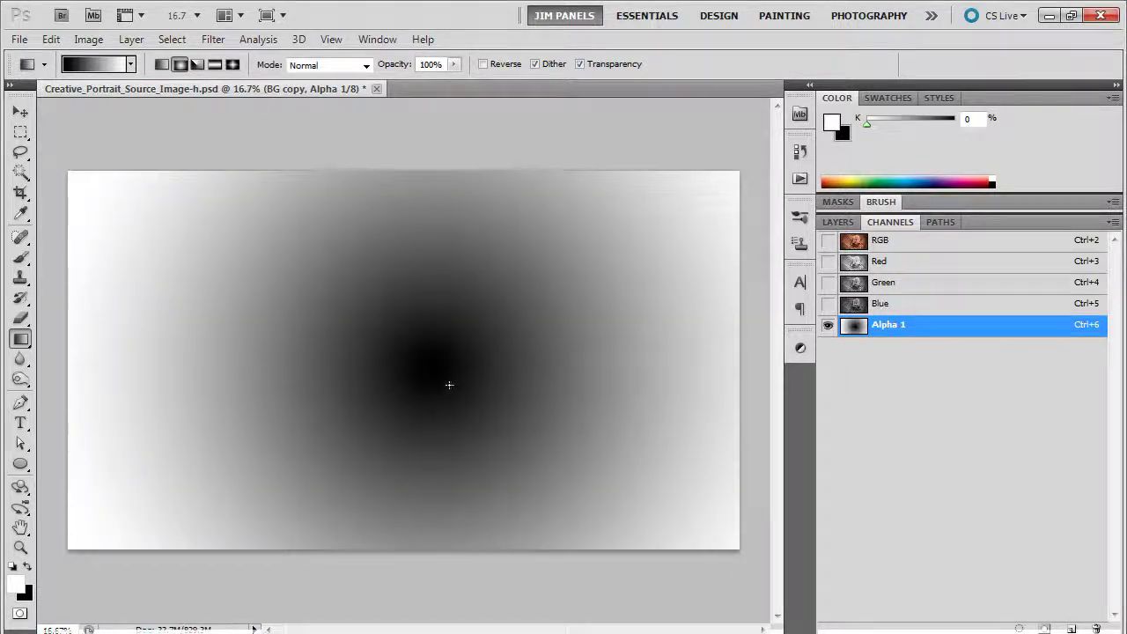
drag(671, 540, 815, 629)
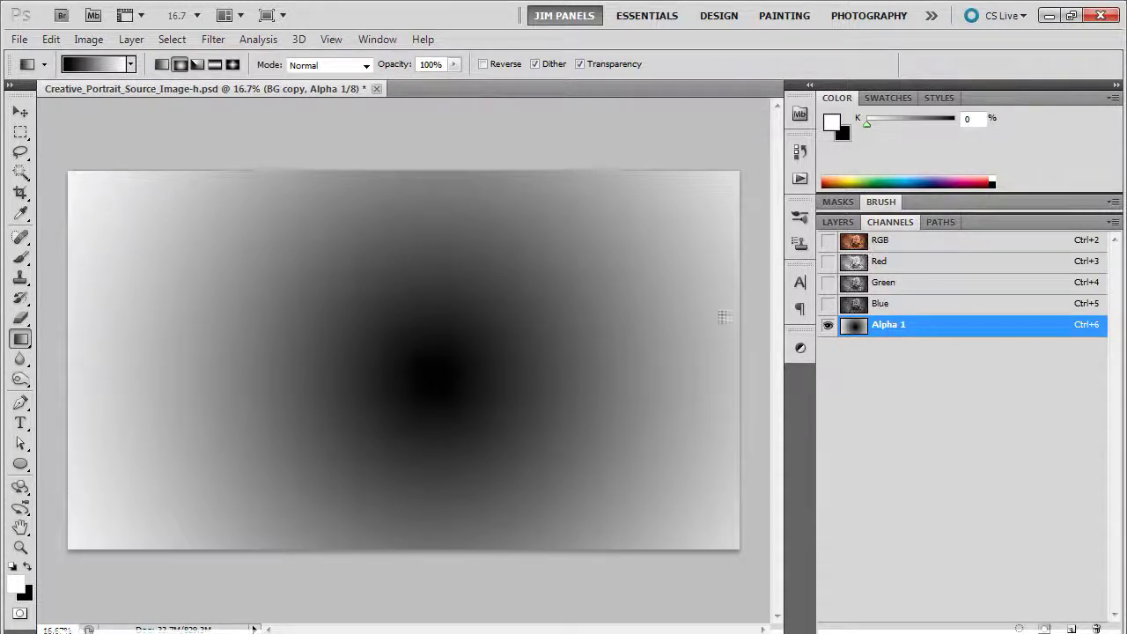
click(908, 242)
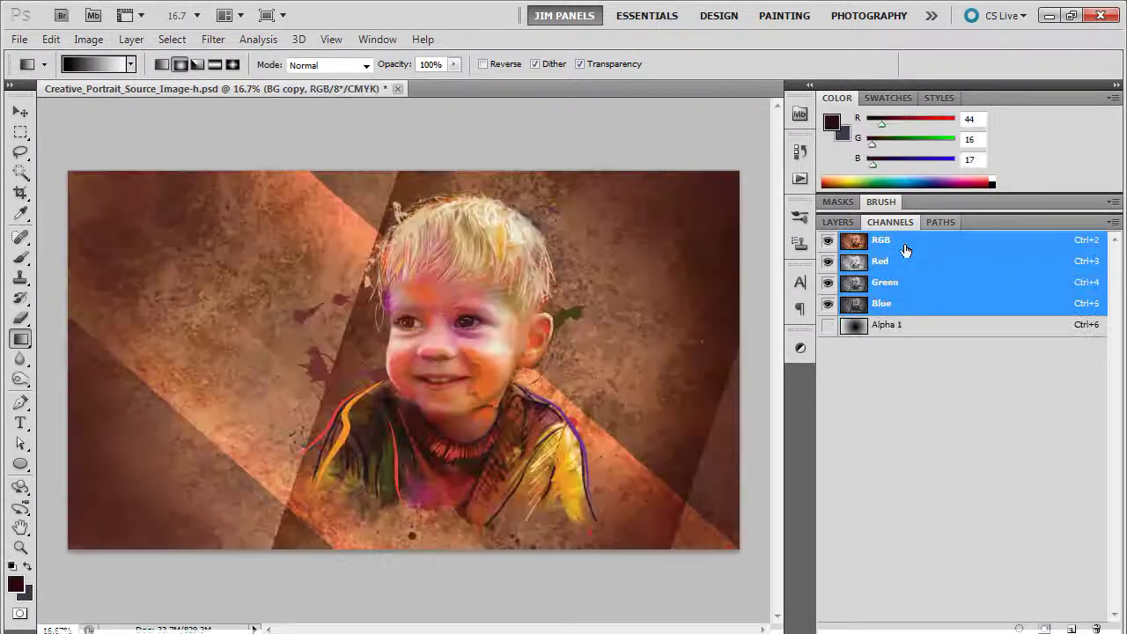
Apply Lens Blur to BG copy with Alpha 1 as the depth map and radius 32
click(838, 223)
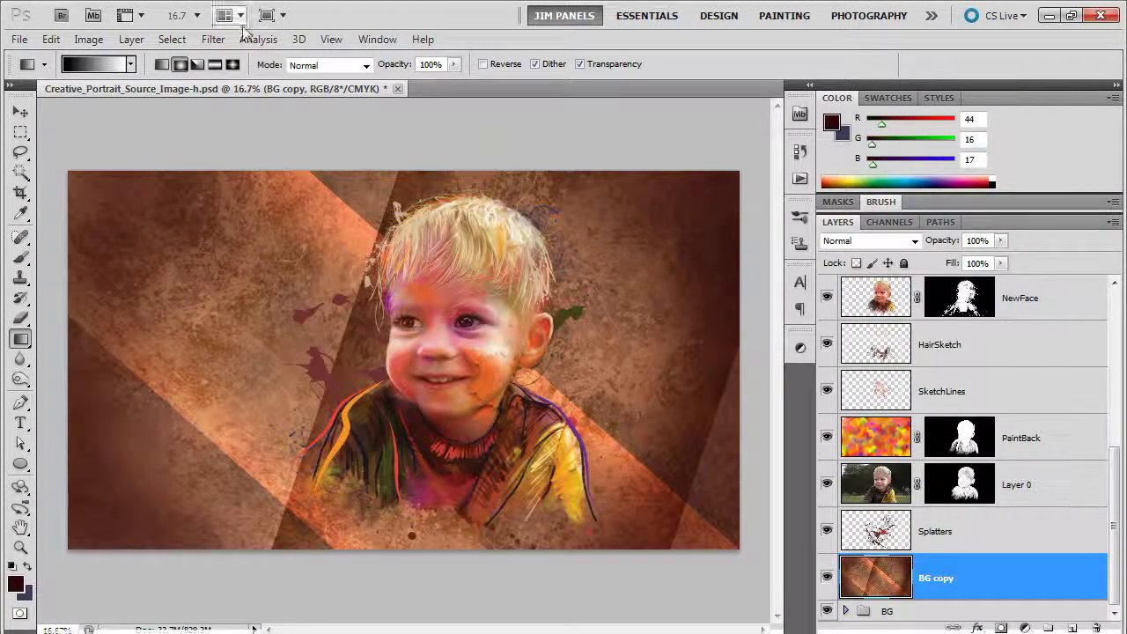
click(216, 41)
mouse_move(312, 203)
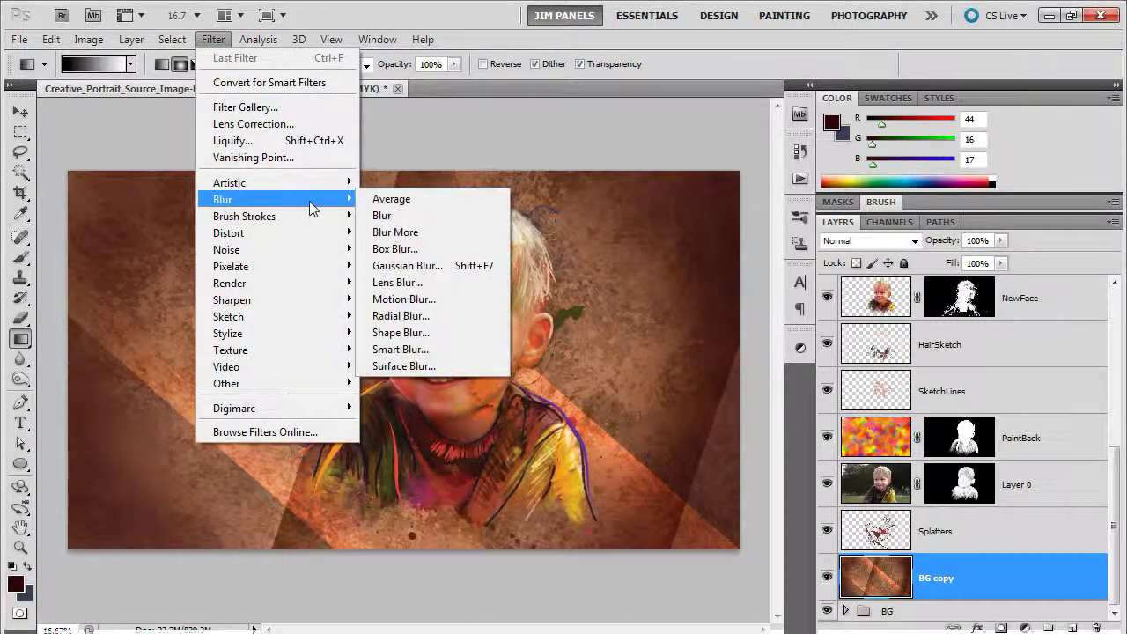
click(401, 283)
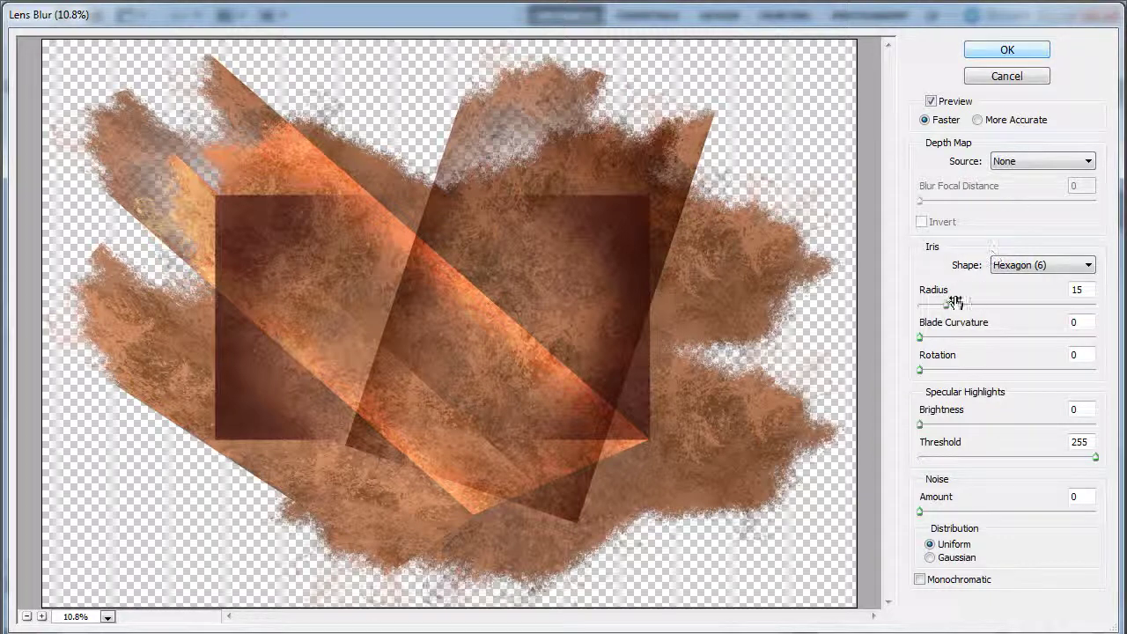
click(1025, 170)
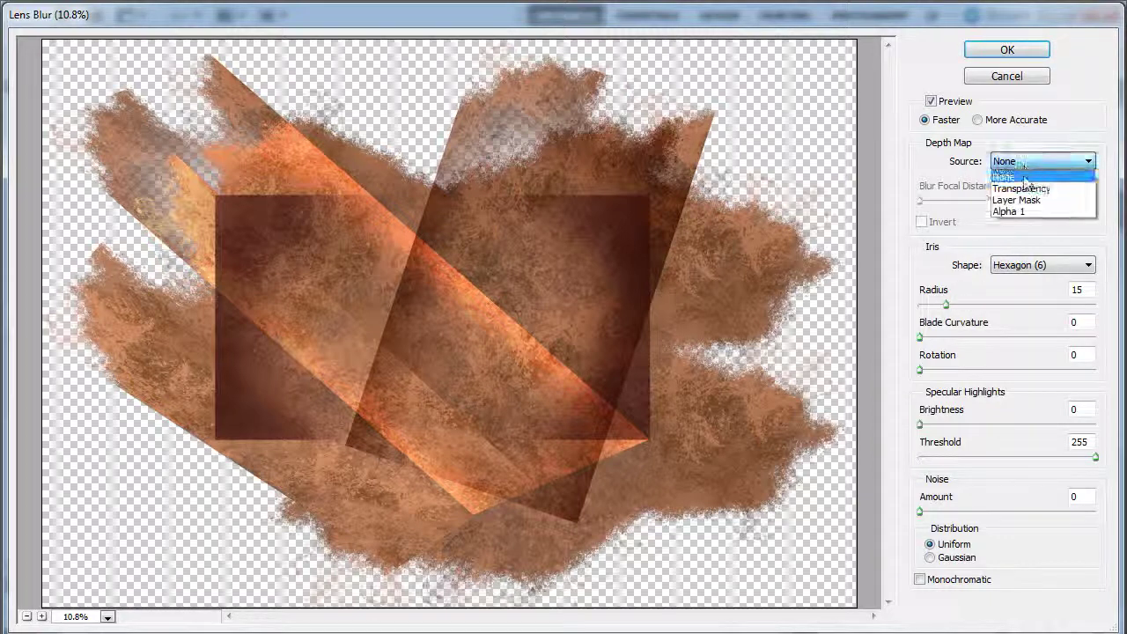
click(1022, 216)
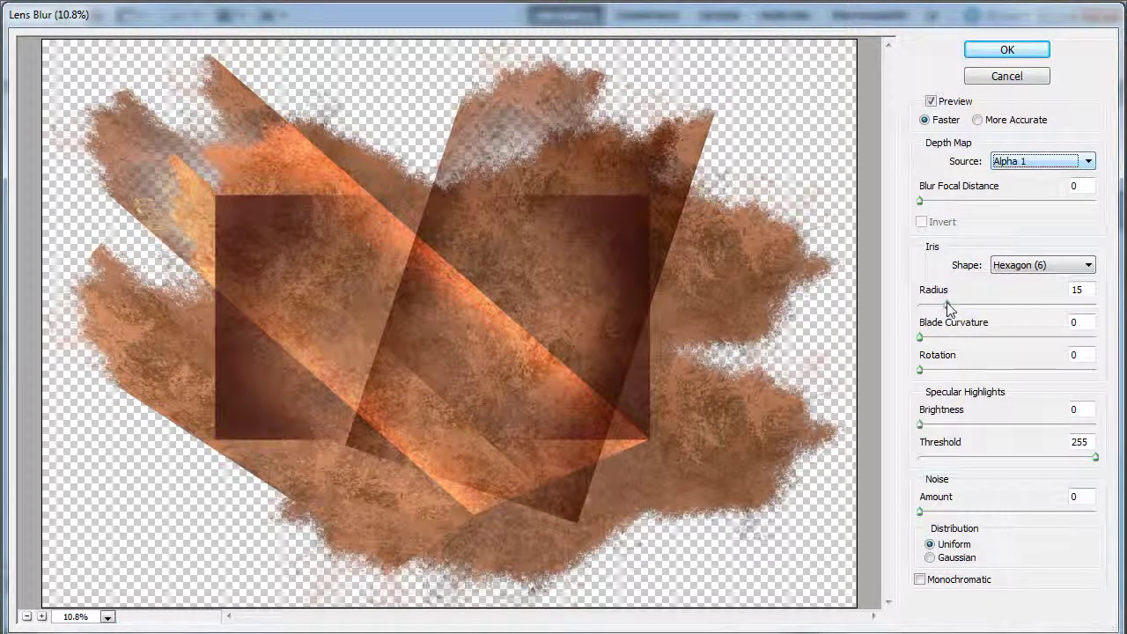
click(1048, 303)
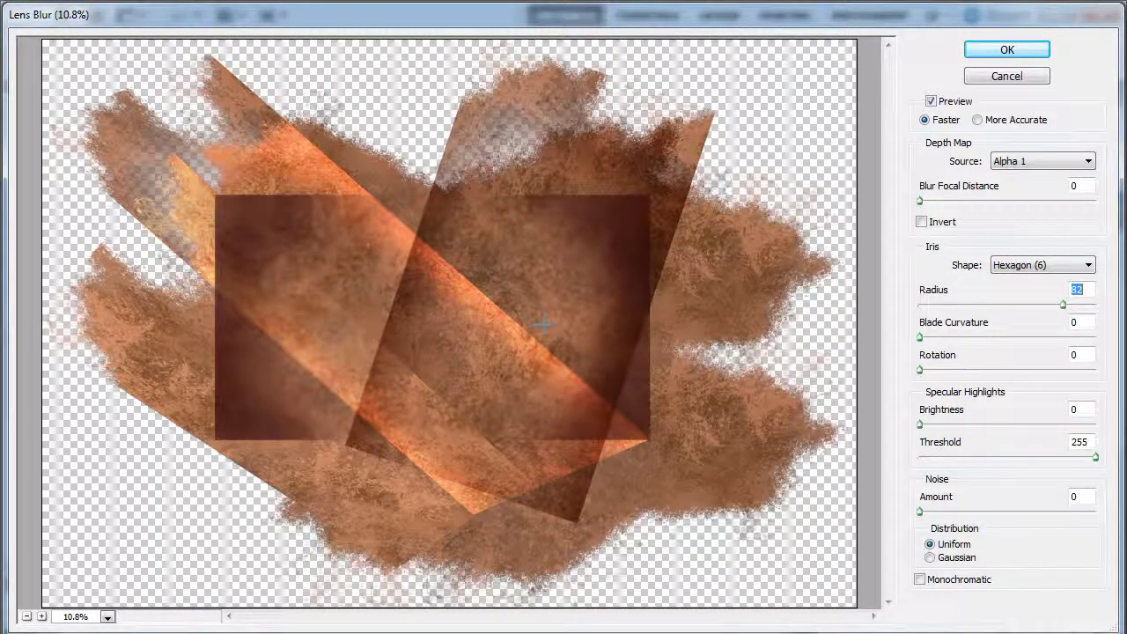
click(994, 53)
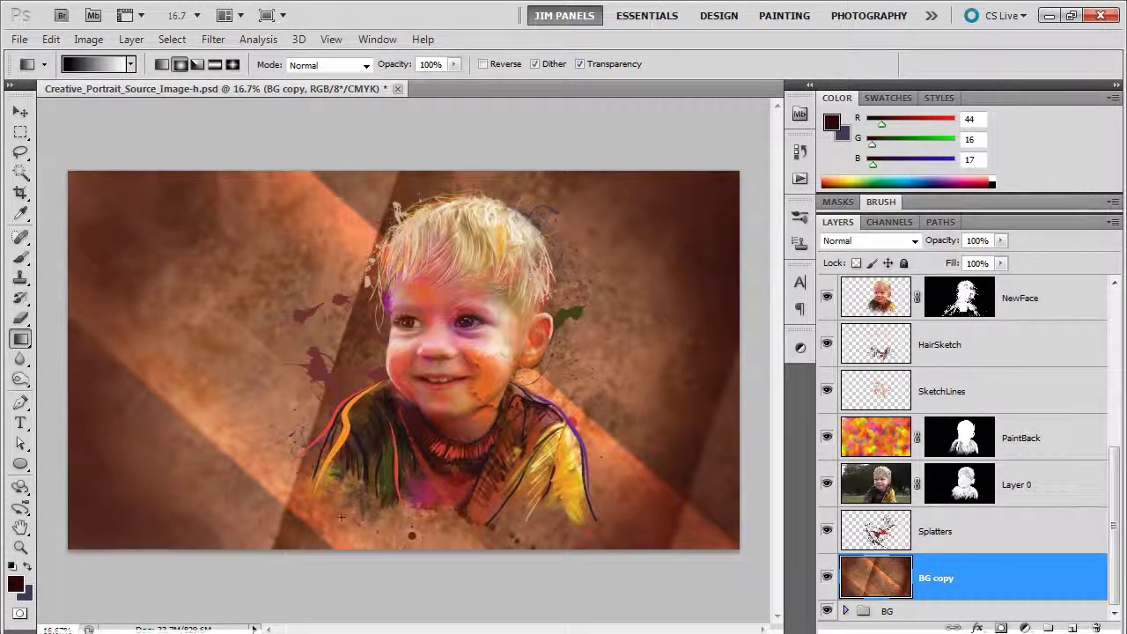
Mask BG copy and brush black over the shirt area below the boy to remove the blur
click(1000, 627)
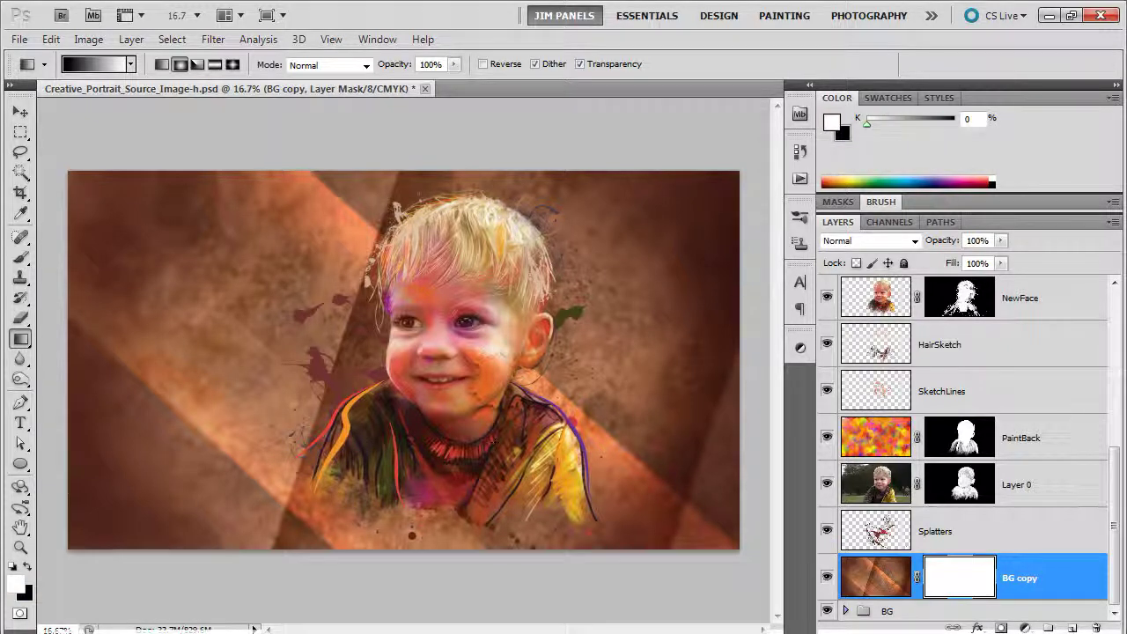
click(26, 255)
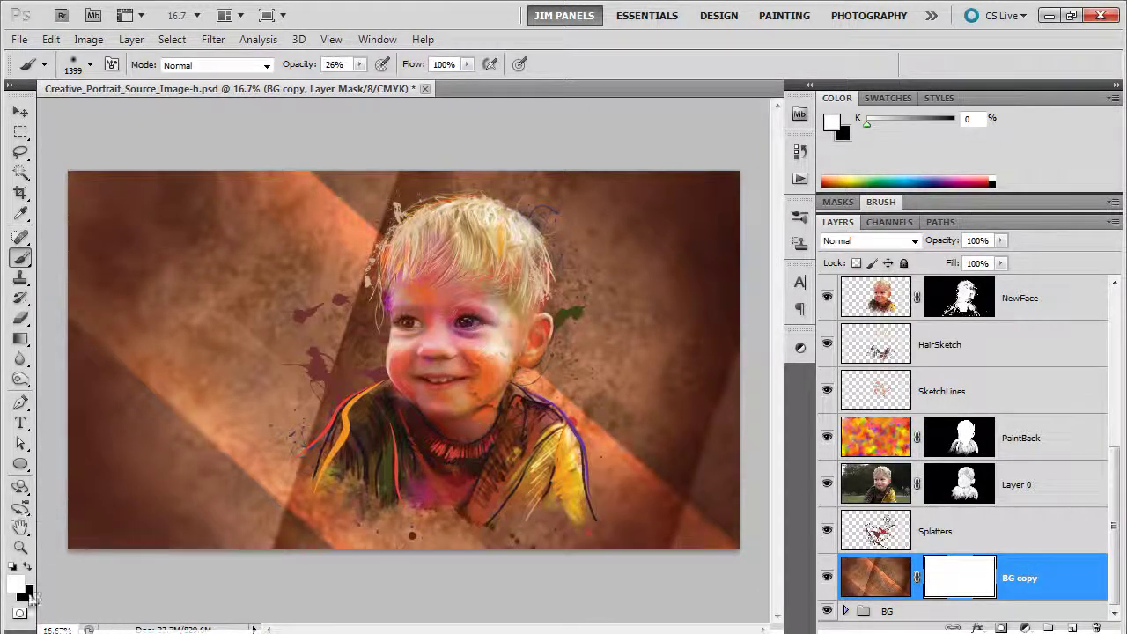
click(27, 567)
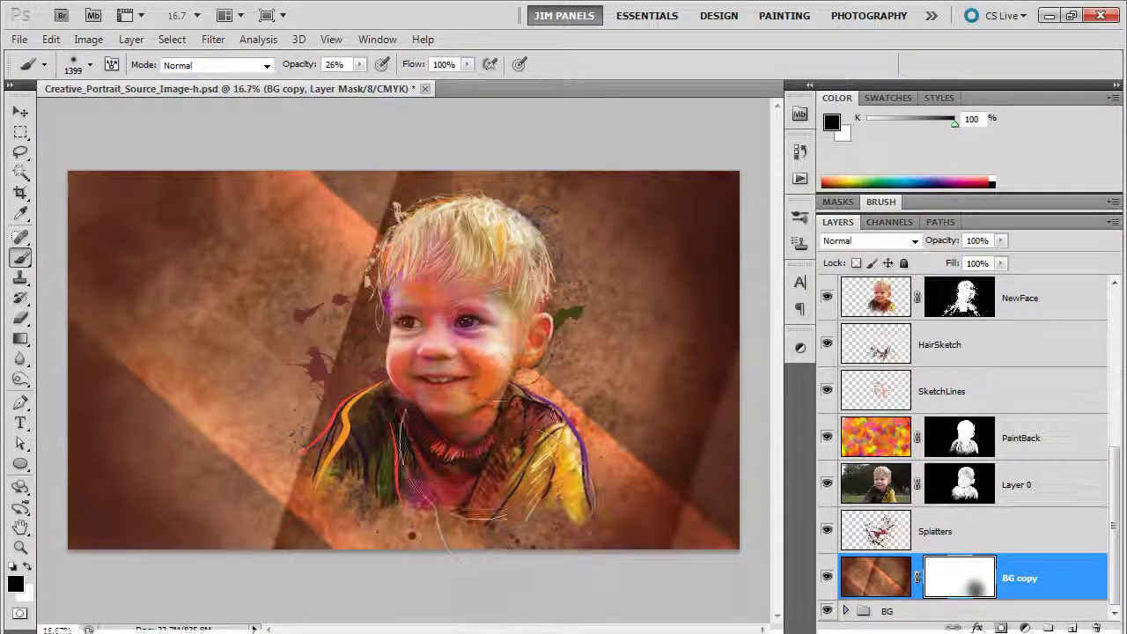
mouse_move(411, 467)
mouse_down()
mouse_move(370, 462)
mouse_move(396, 422)
mouse_move(413, 444)
mouse_move(530, 449)
mouse_move(478, 453)
mouse_move(624, 491)
mouse_up()
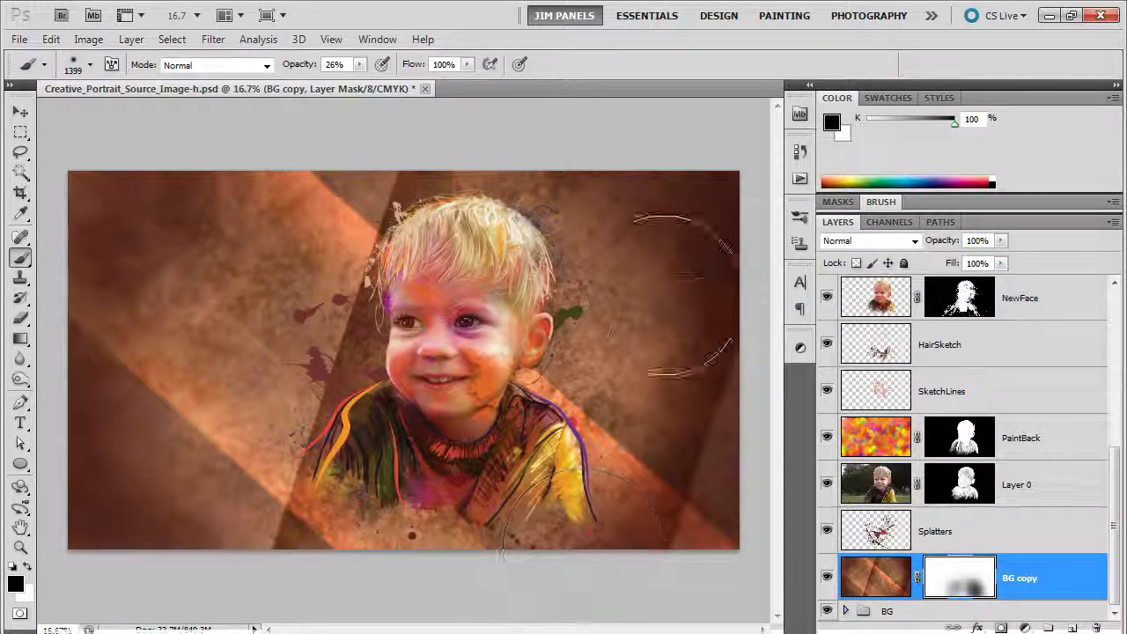
click(21, 111)
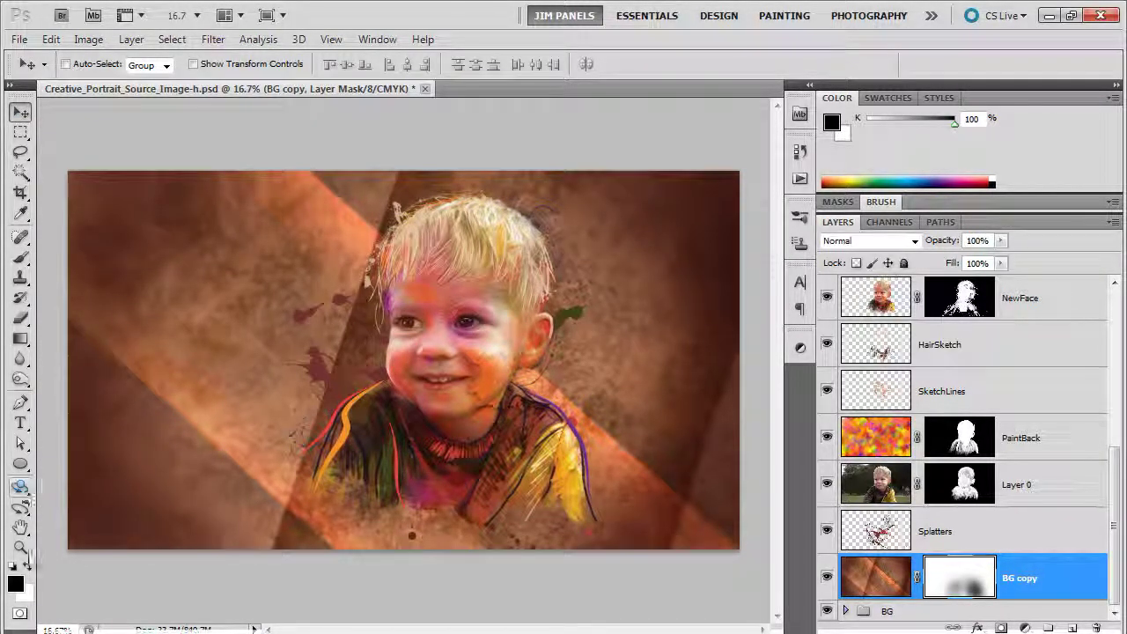
click(20, 547)
Zoom in to 50% on the child's painted face, then back out to 25%
click(431, 369)
click(430, 370)
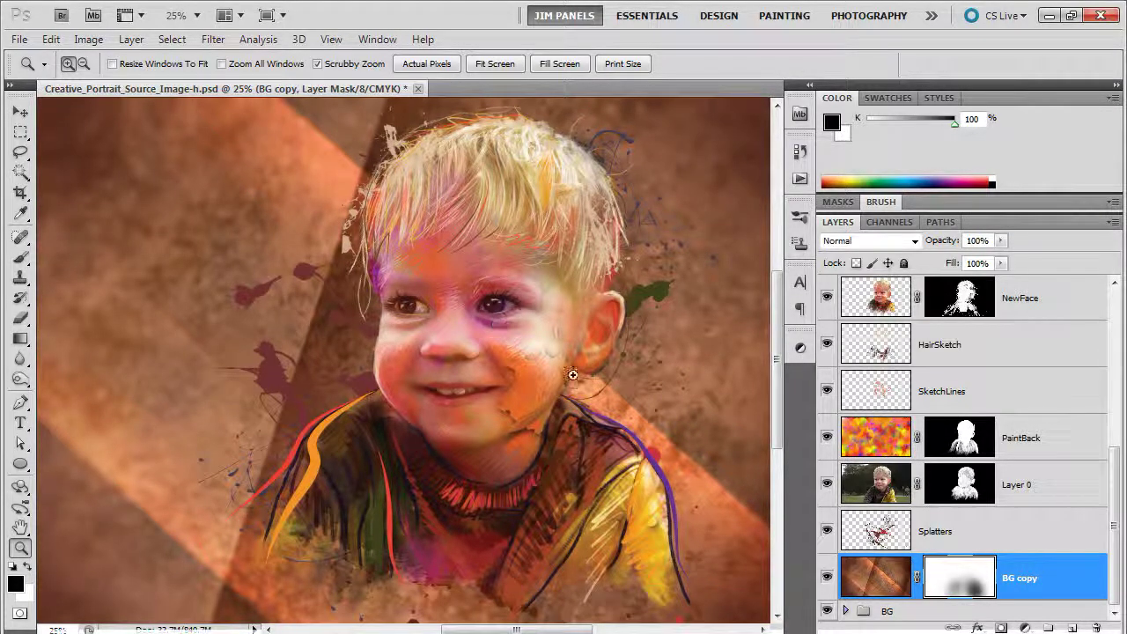
click(469, 349)
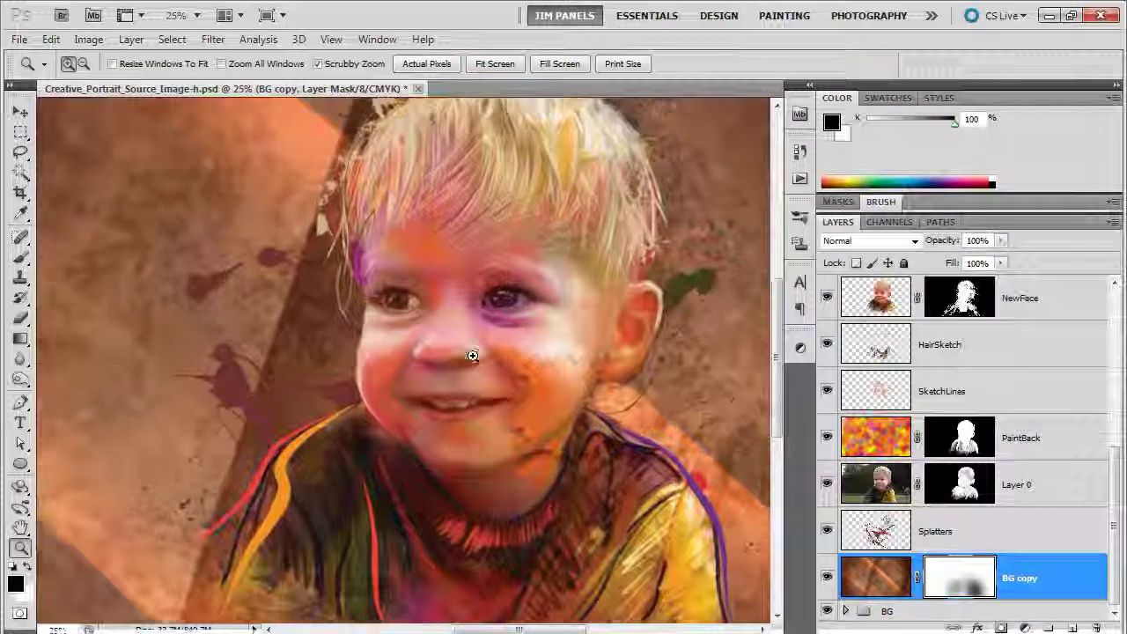
click(485, 345)
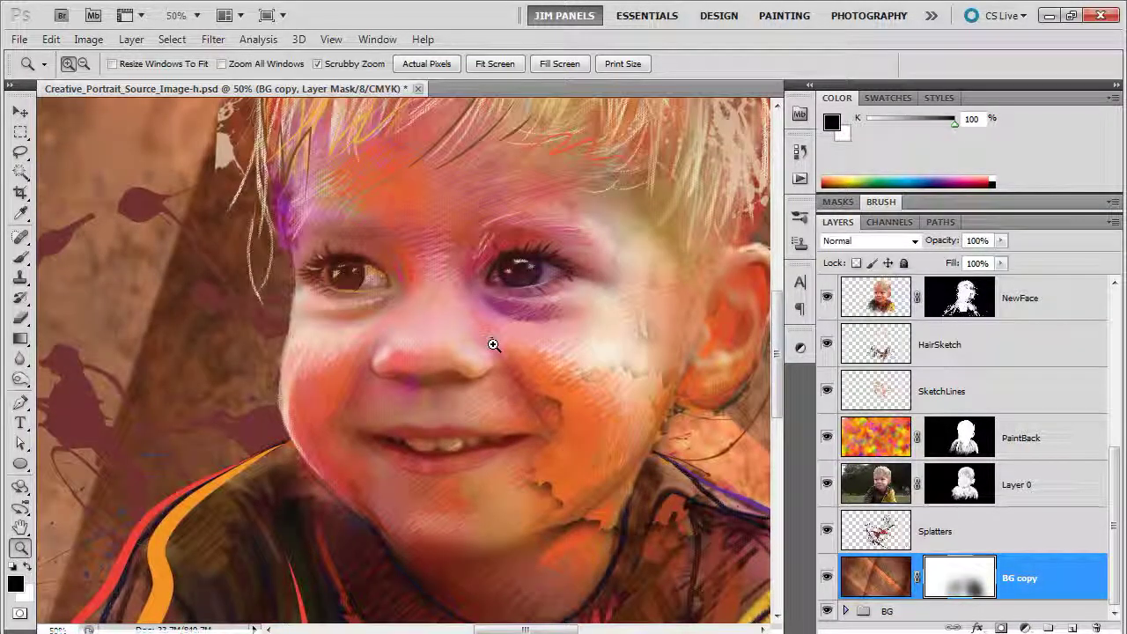
alt+click(487, 377)
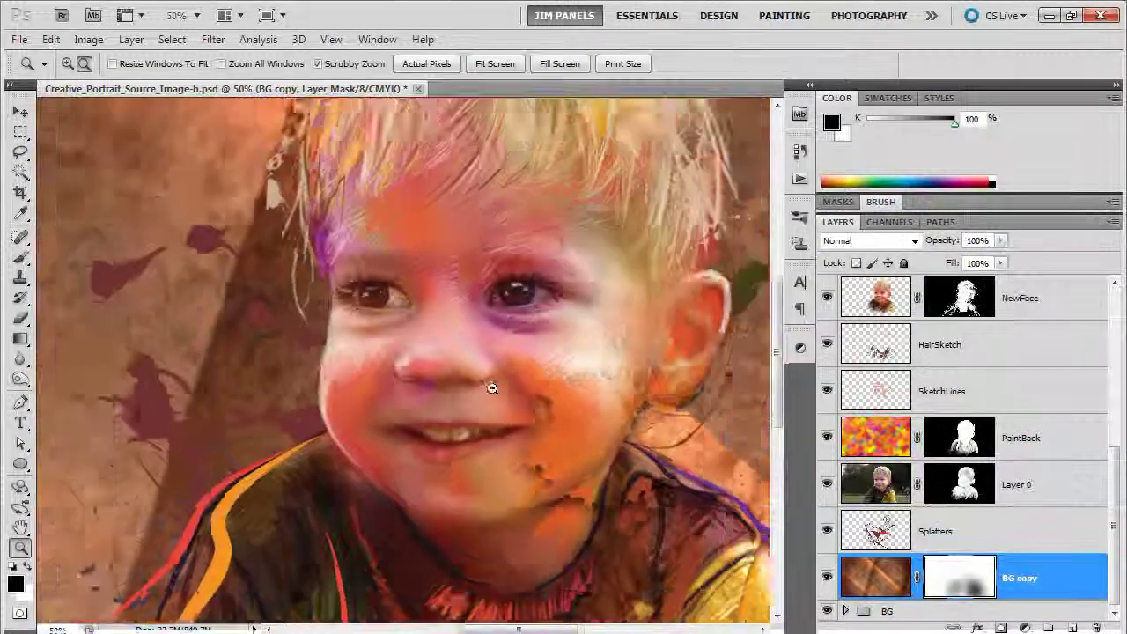
alt+click(503, 422)
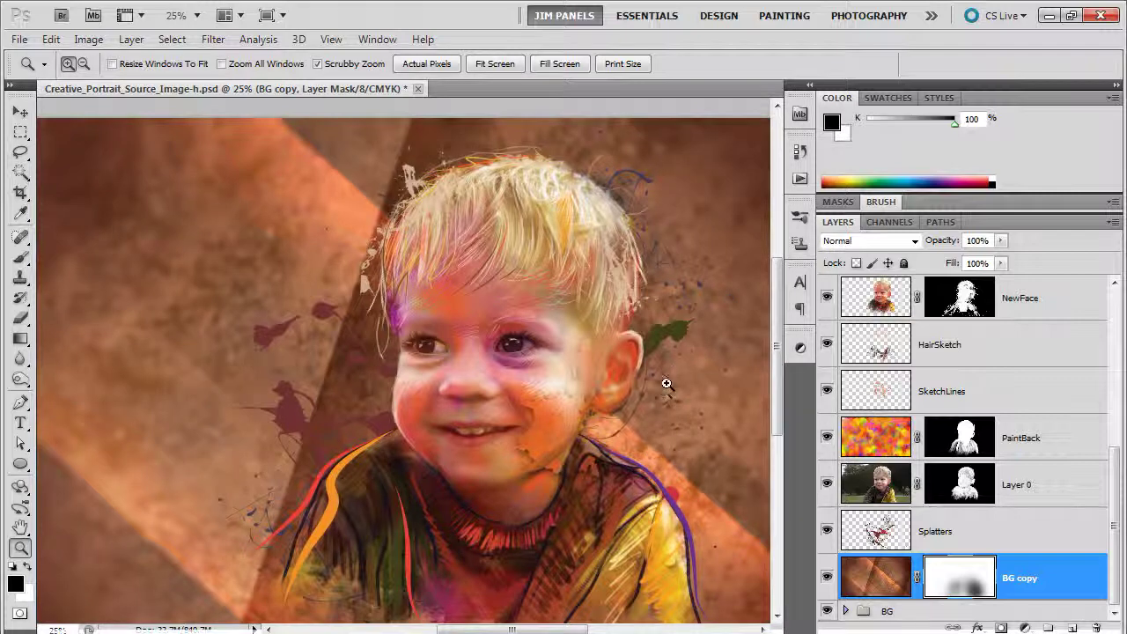
Change the Splatters layer and the top Vector Smart Object stroke layer to Overlay blending
click(955, 532)
click(916, 242)
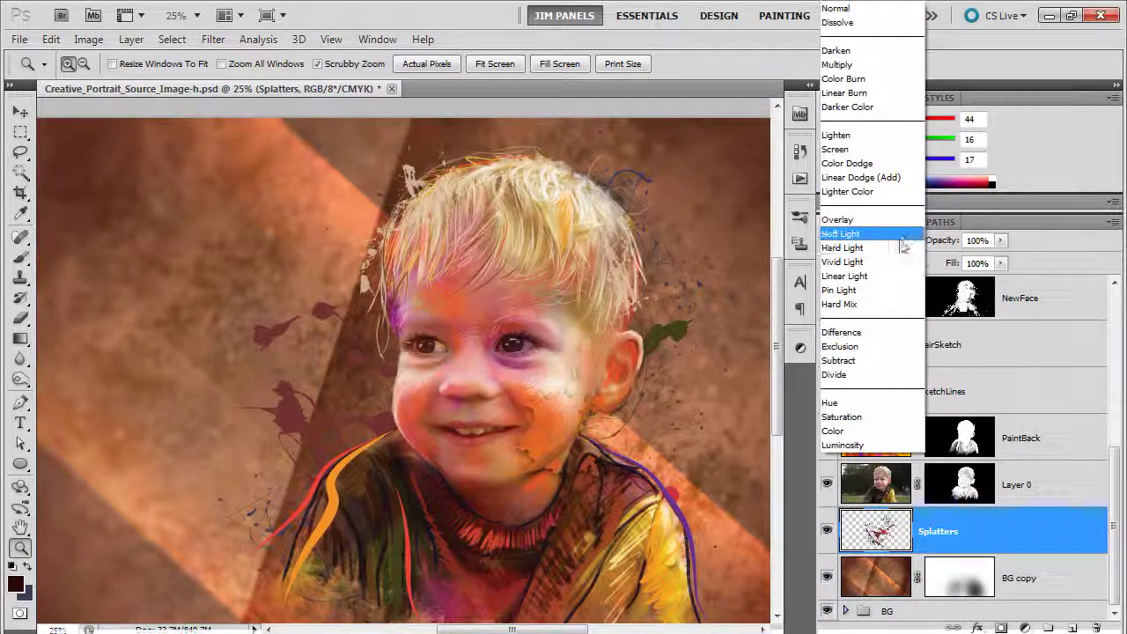
click(886, 221)
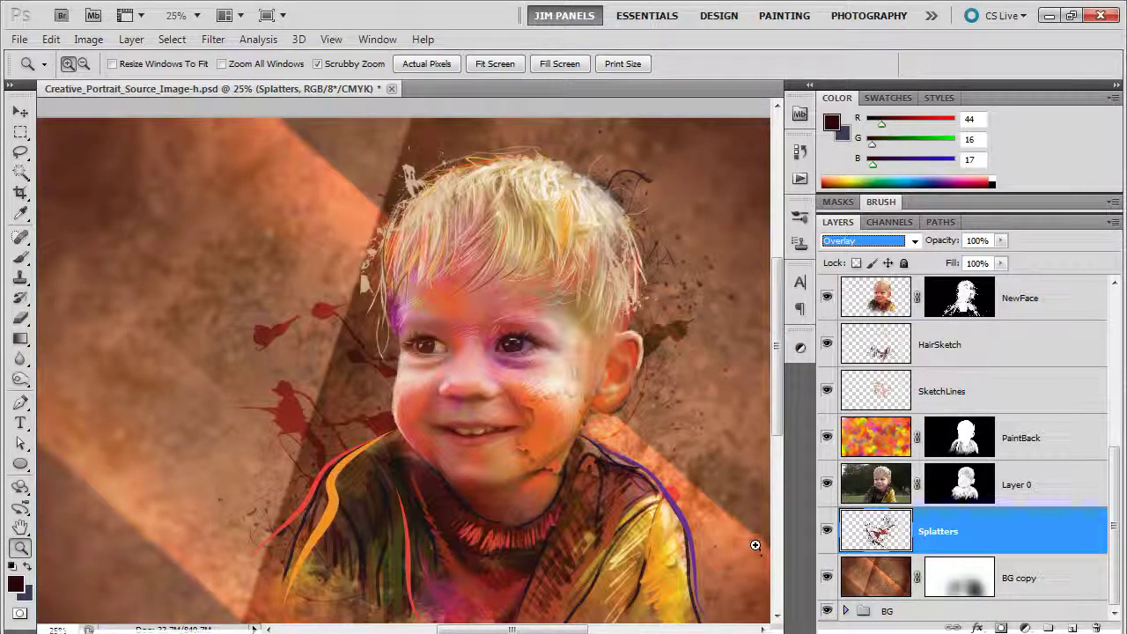
scroll(1100, 440, up, 10)
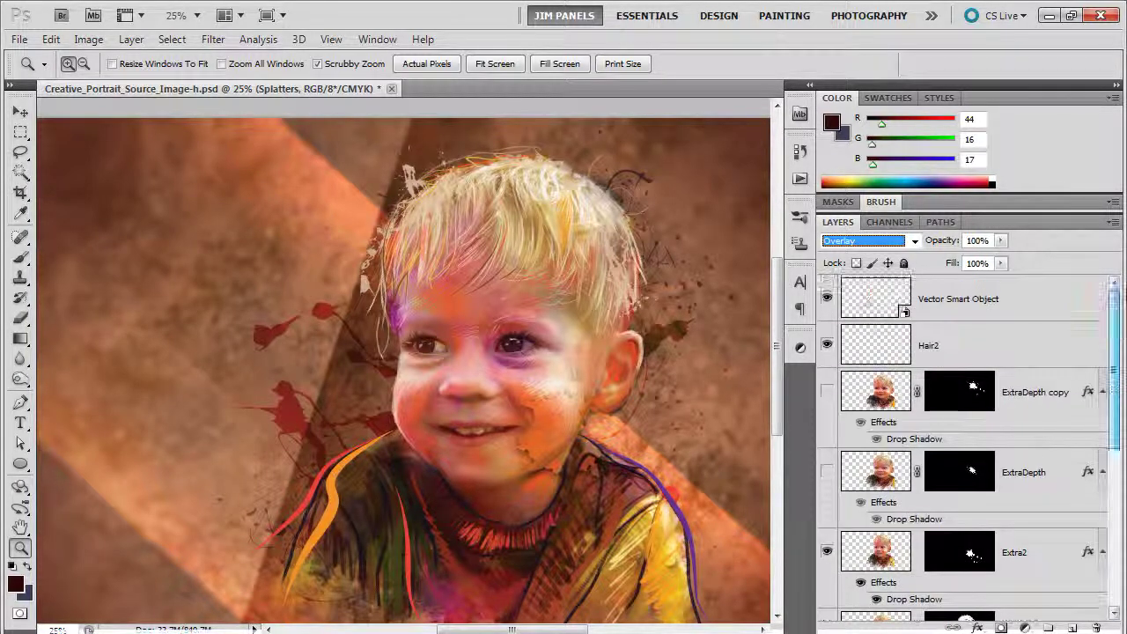
click(977, 300)
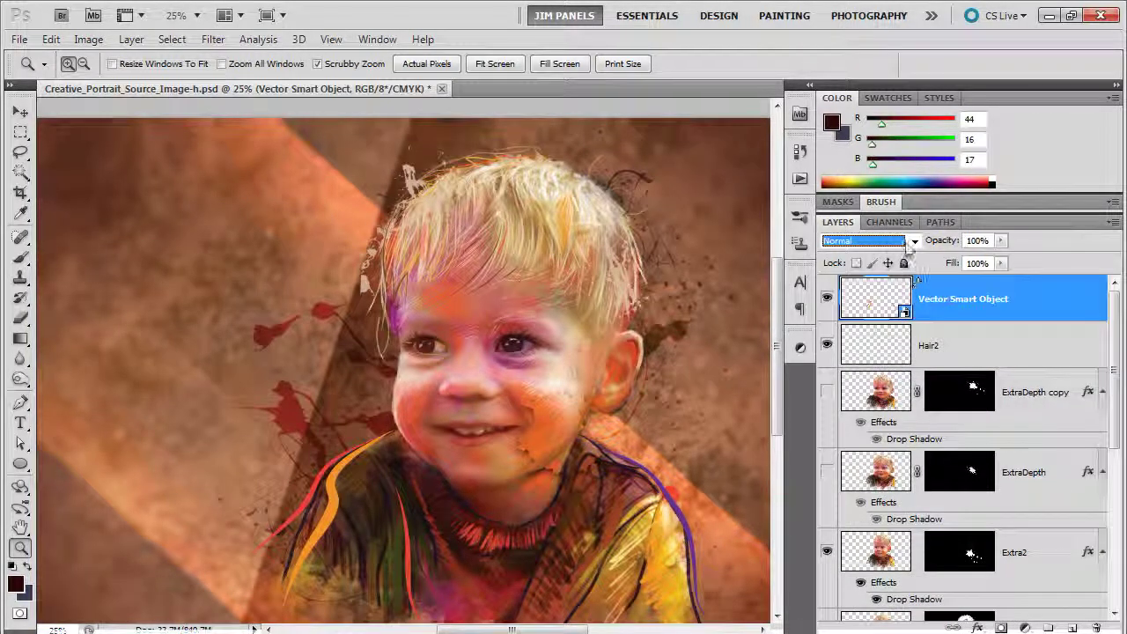
click(905, 243)
click(889, 220)
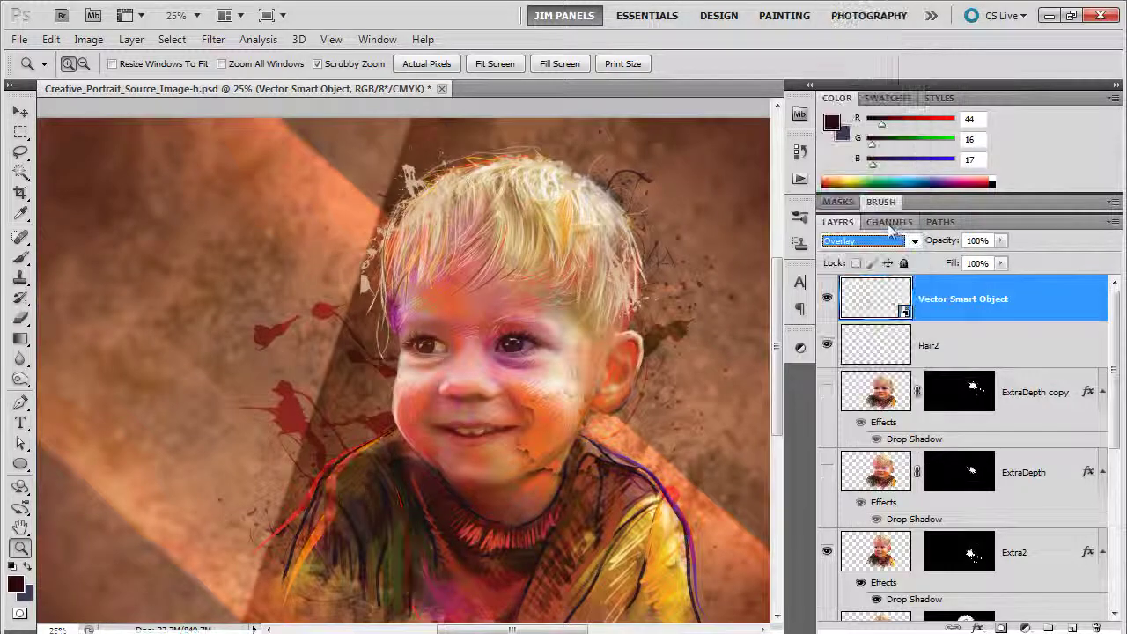